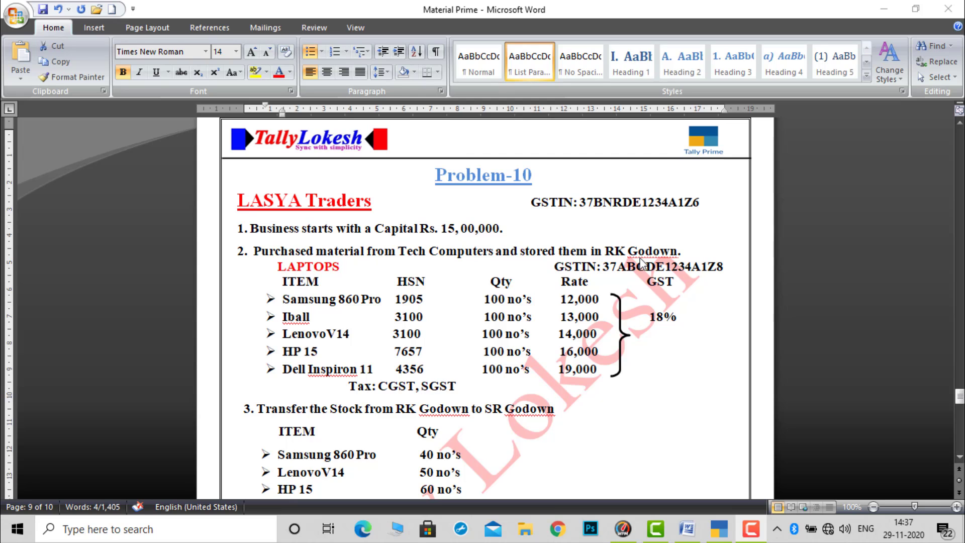
- Read through the Problem-10 transactions of LASYA Traders, from the laptop purchases down to the bad debts entry
click(958, 458)
click(958, 458)
click(958, 457)
click(958, 458)
click(958, 458)
click(958, 458)
click(958, 458)
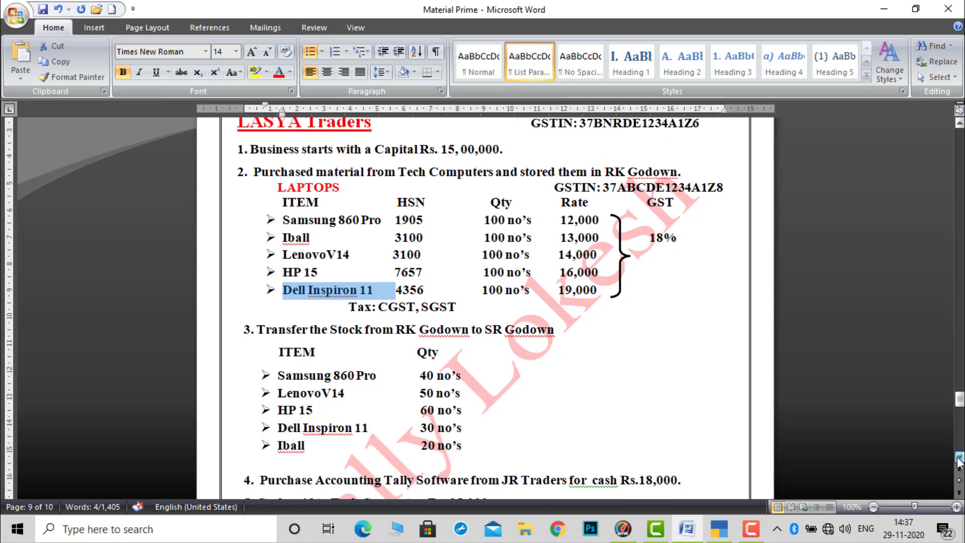
click(958, 458)
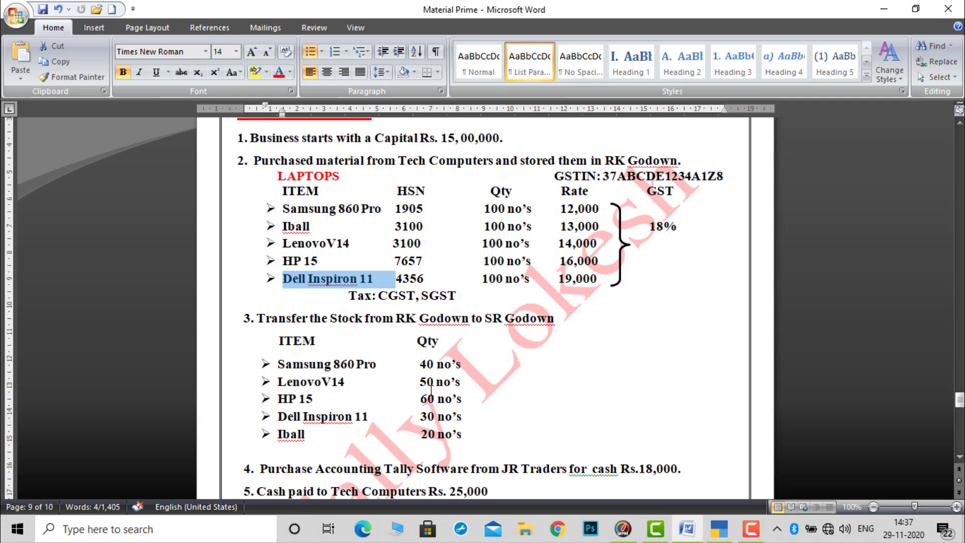
click(361, 279)
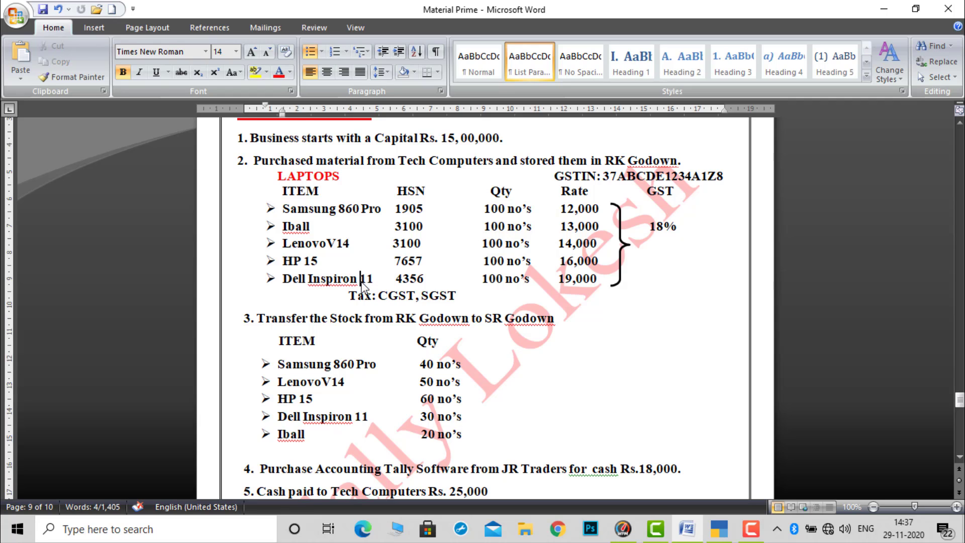
click(959, 457)
click(959, 458)
click(959, 458)
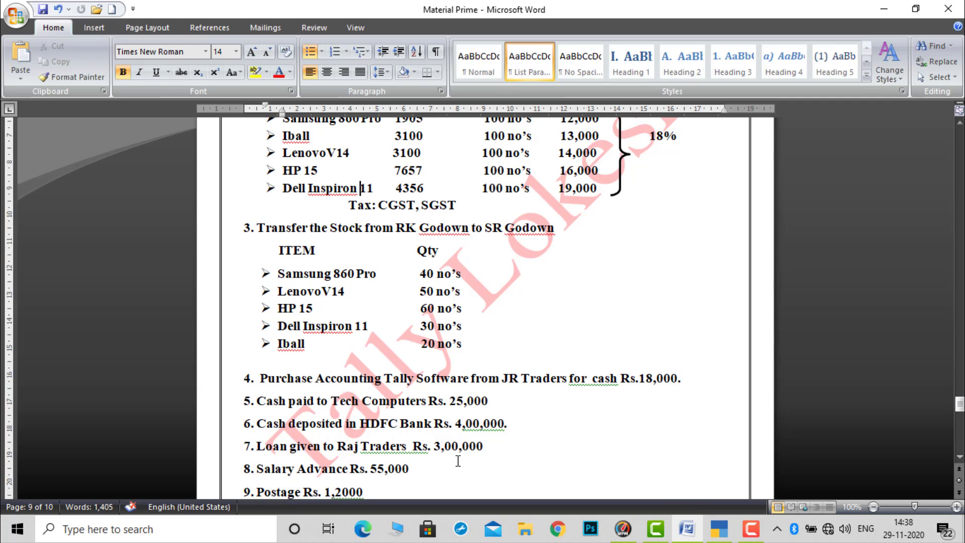
click(959, 458)
click(959, 458)
click(958, 459)
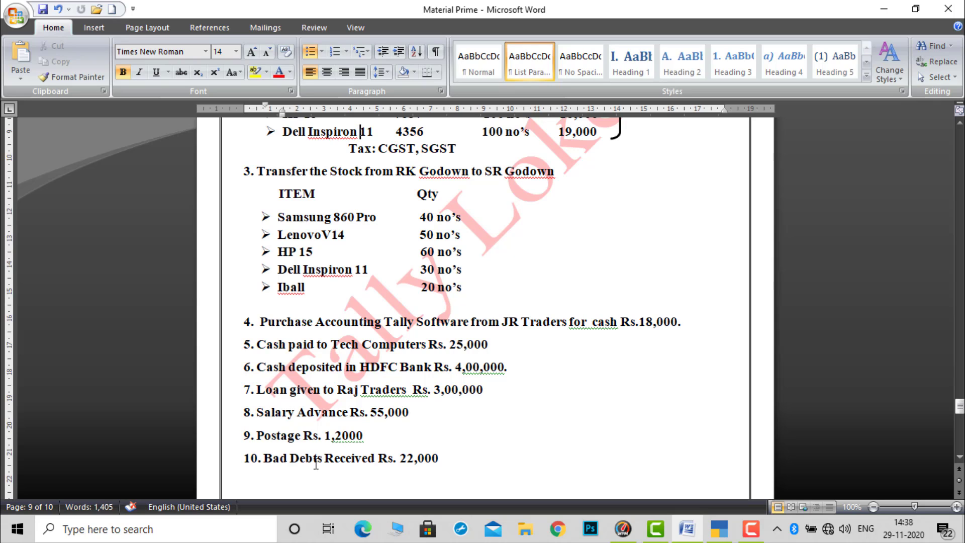
- Correct the Postage amount in transaction 9 to Rs. 12,000
click(338, 440)
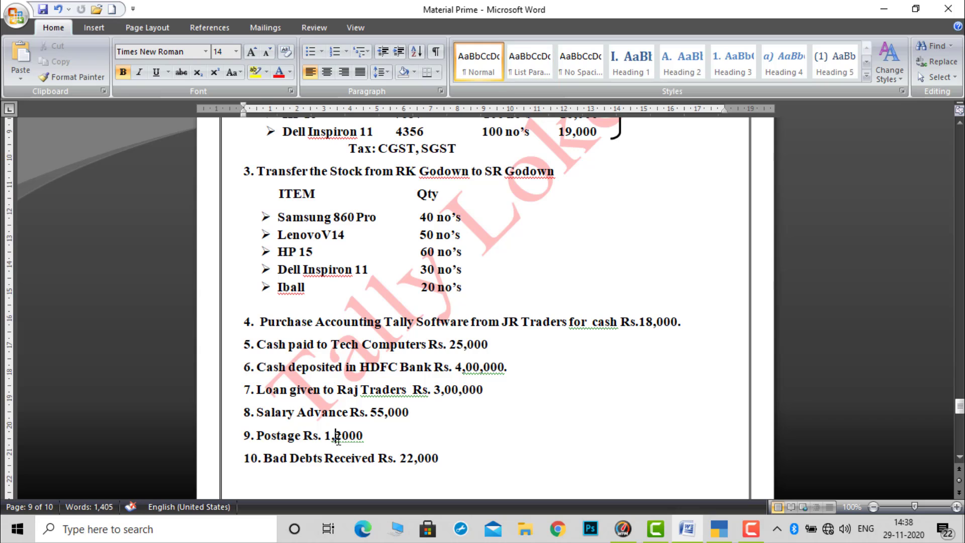
key(BackSpace)
text(,)
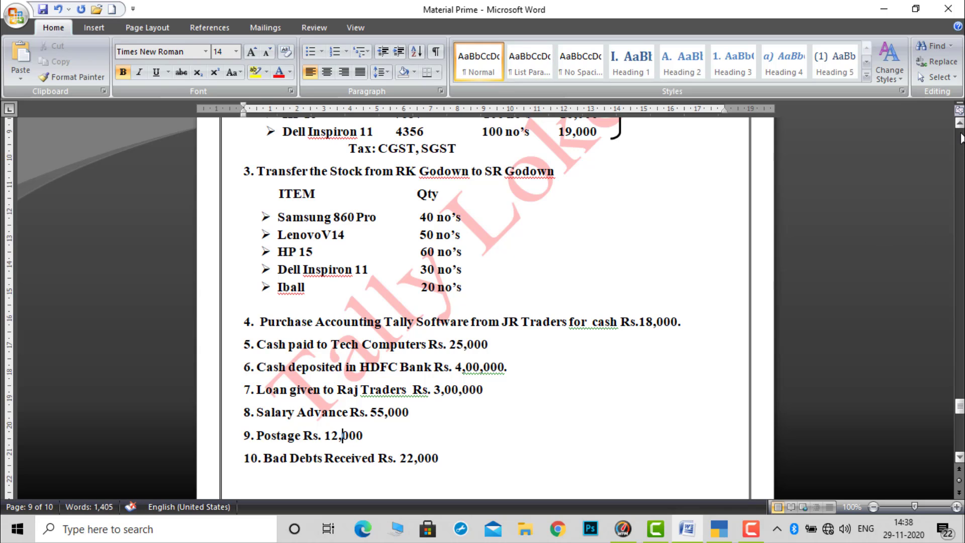
- Review the start of Problem-10 again, highlighting RK Godown in the purchase entry and SR Godown in the stock transfer entry
click(958, 124)
scroll(959, 126, up, 3)
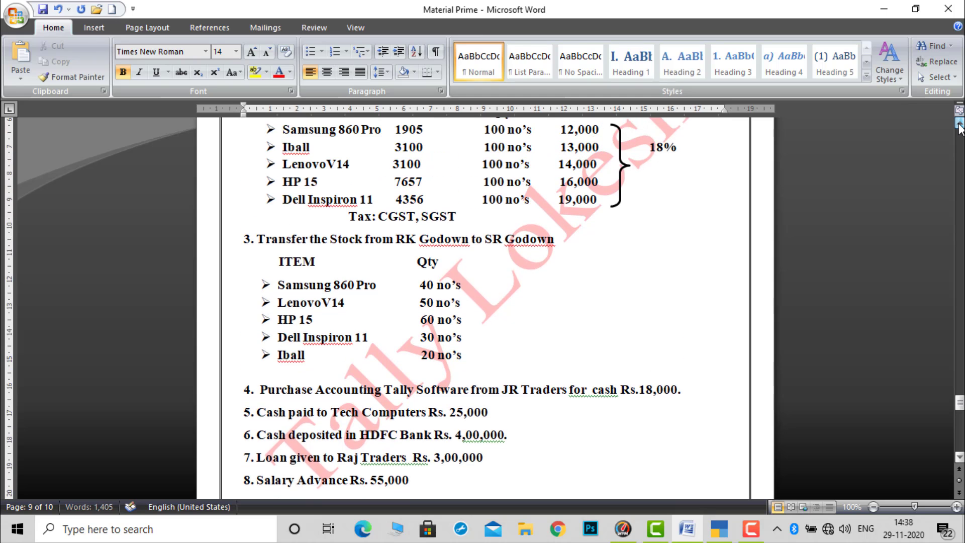
scroll(959, 126, up, 3)
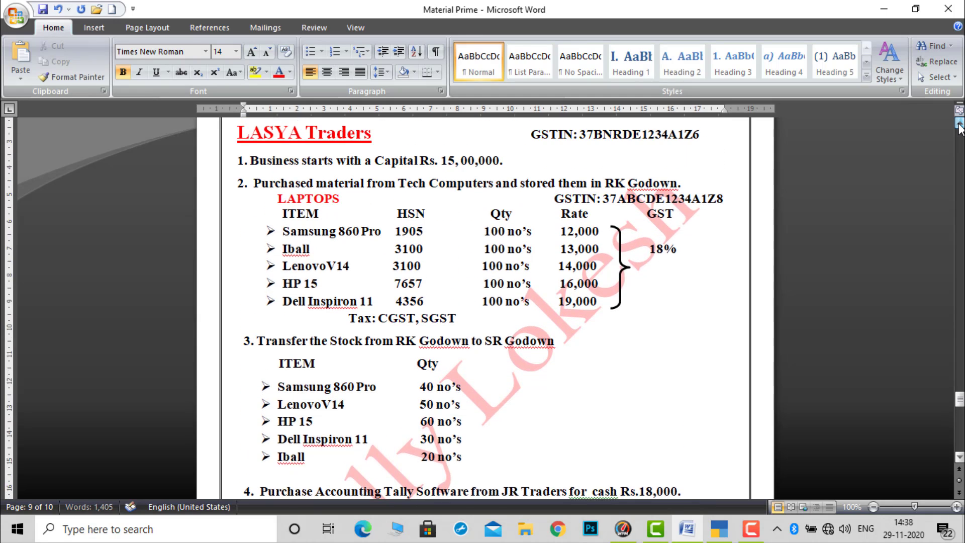
scroll(959, 127, up, 2)
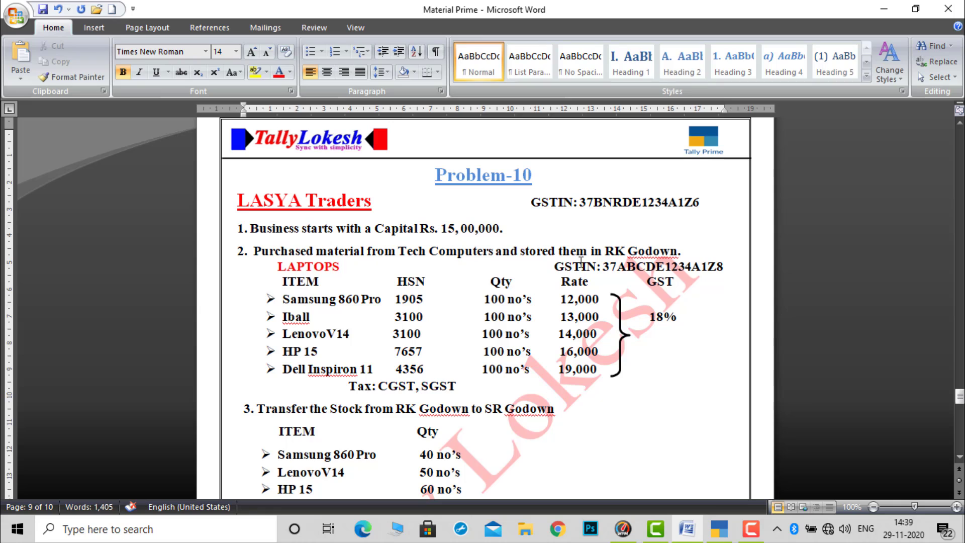
drag(605, 251, 677, 251)
drag(485, 408, 551, 415)
- Switch to TallyPrime and open the list of ledgers for alteration in Lasya Traders
click(718, 532)
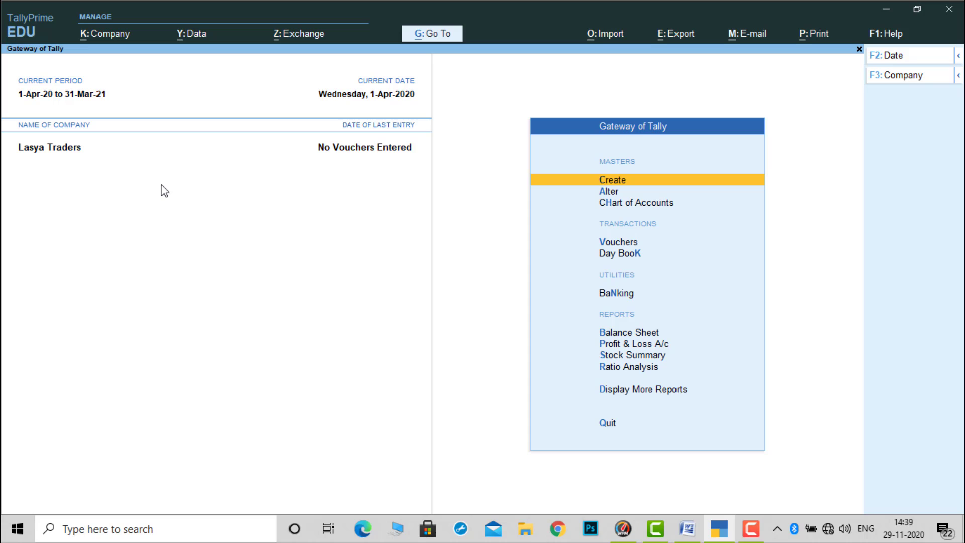
key(Down)
key(Return)
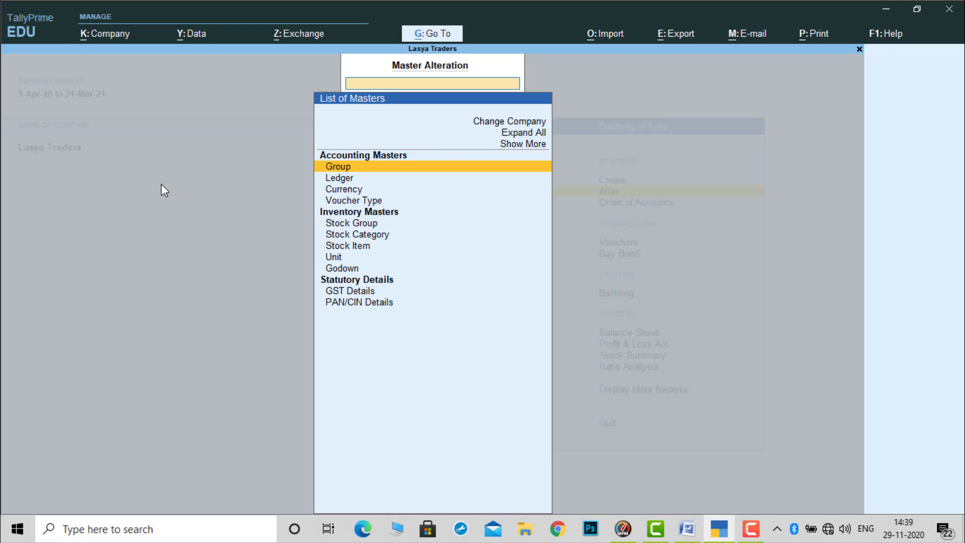
key(Down)
key(Return)
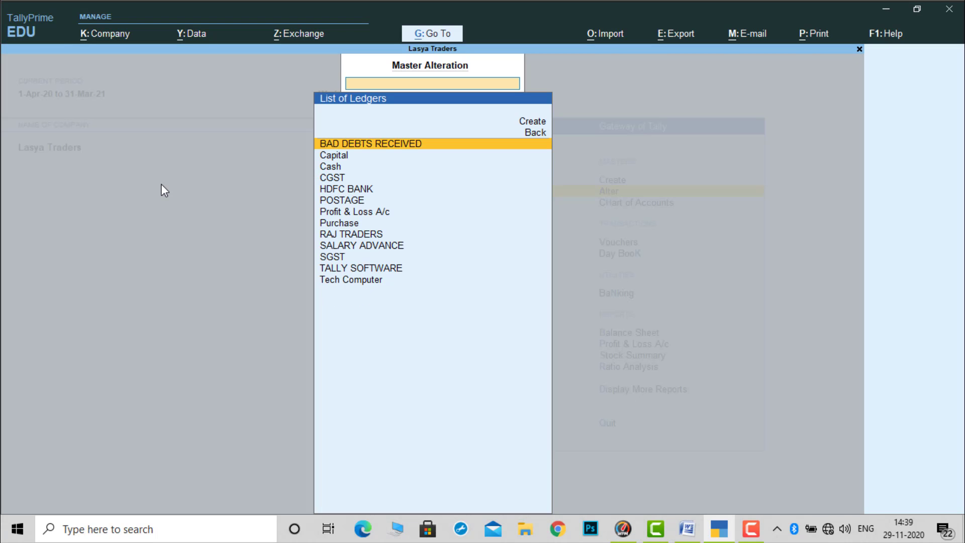
- Look through the whole list of ledgers from BAD DEBTS RECEIVED to Tech Computer and return to its start
key(Down)
key(Down)
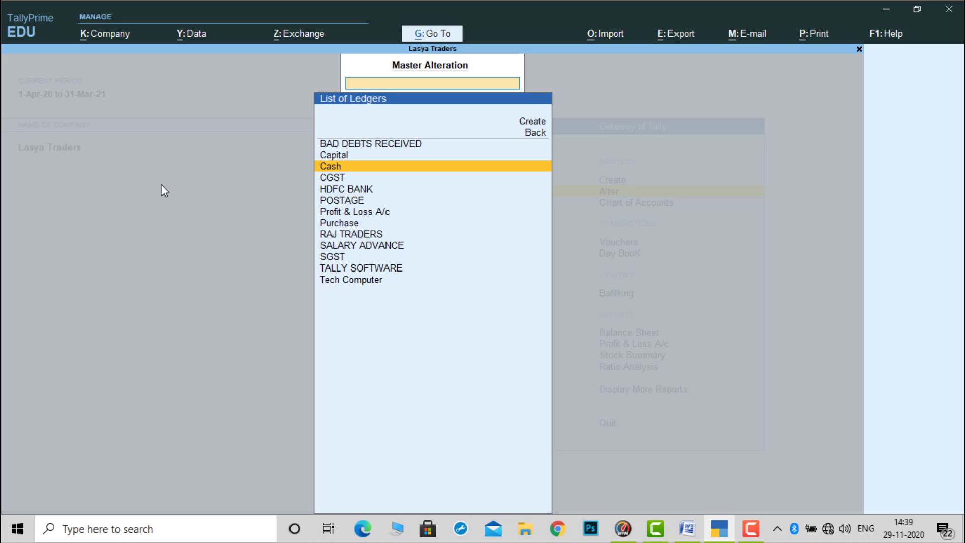
key(Down)
key(Down)
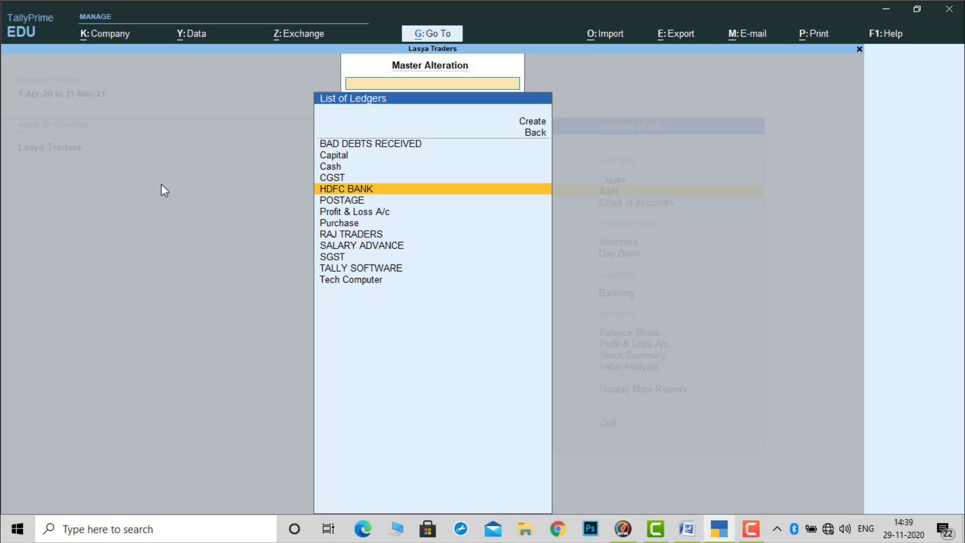
key(Down)
key(Down)
key(Down)
key(Down)
key(Down)
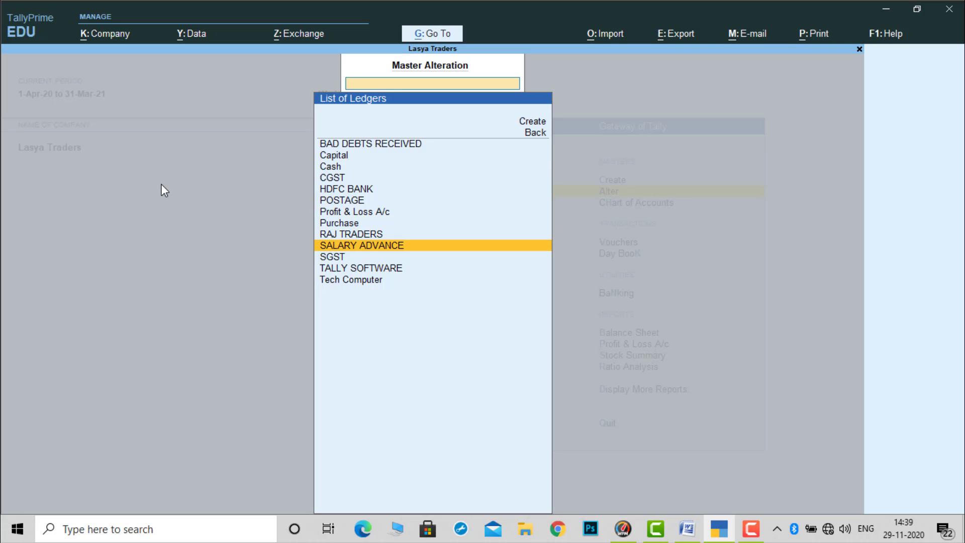
key(Down)
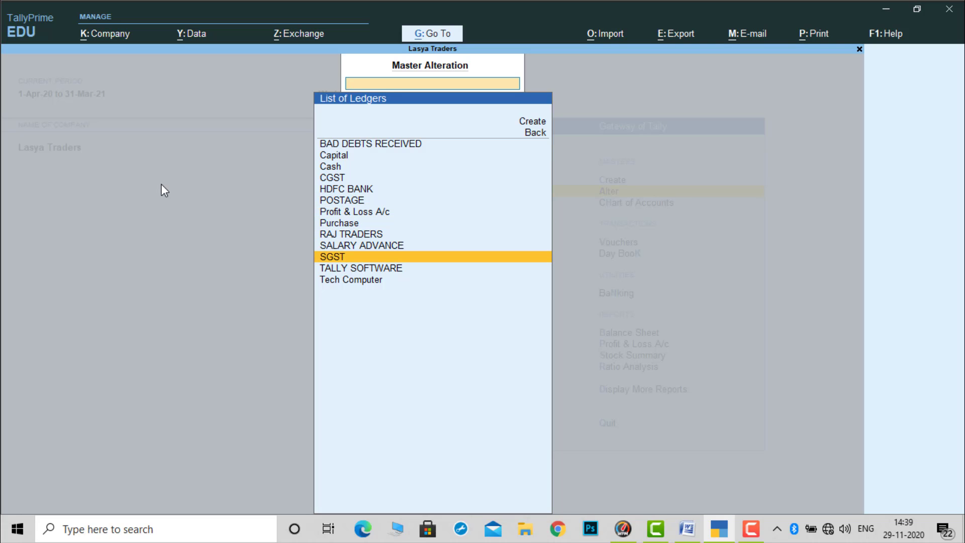
key(Down)
key(Down)
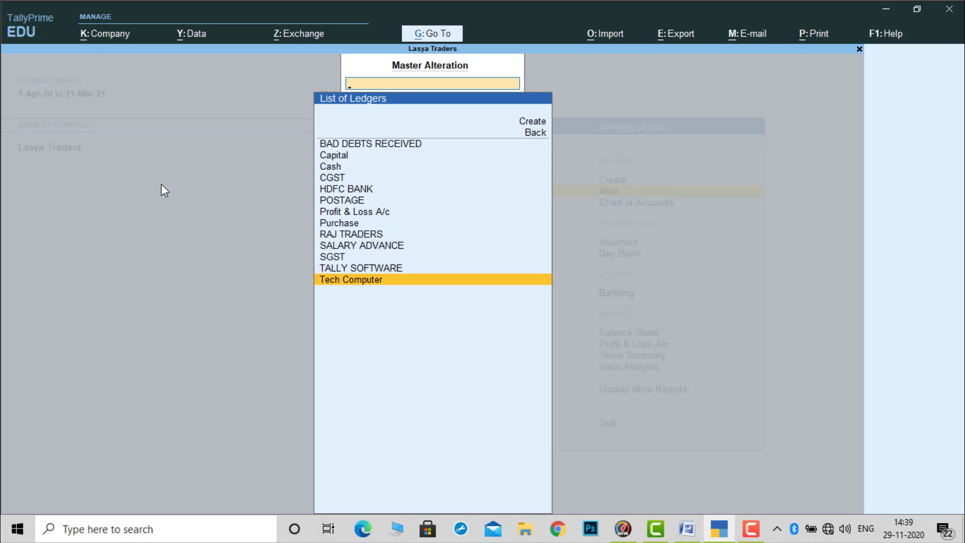
key(Up)
key(Up)
key(Up)
key(Up)
key(Up)
key(Up)
key(Up)
key(Up)
key(Up)
key(Up)
key(Up)
key(Up)
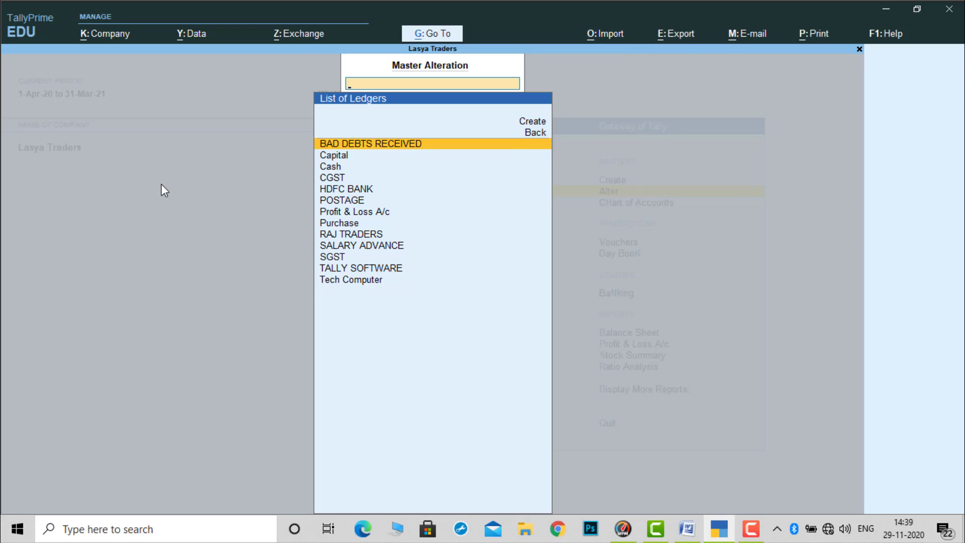
- Check the group and details of the BAD DEBTS RECEIVED and Capital ledgers, quitting each without saving
key(Return)
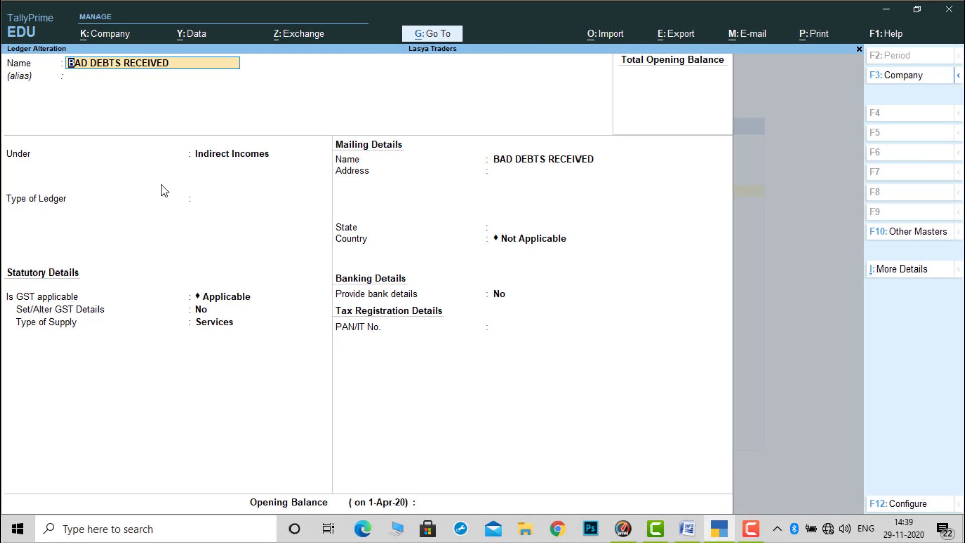
key(BackSpace)
key(Escape)
key(Return)
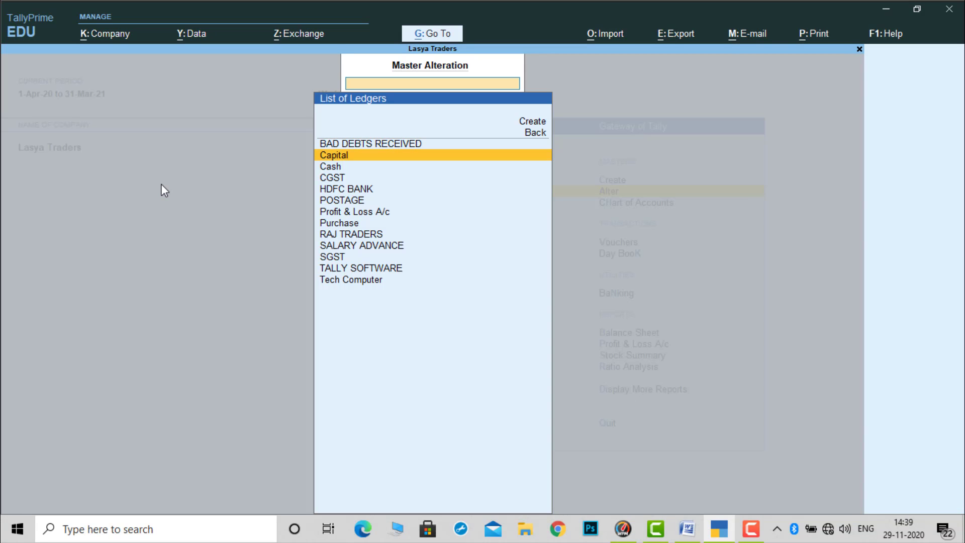
key(Return)
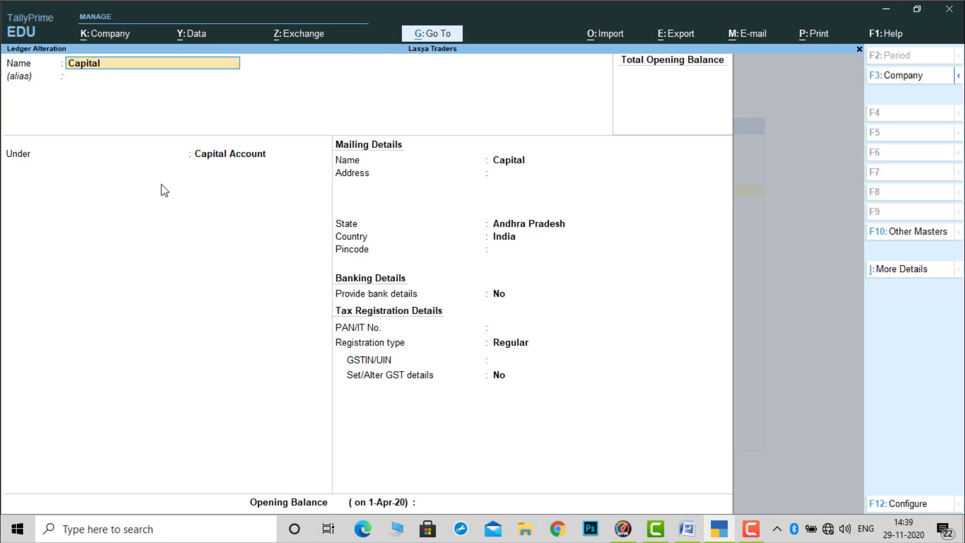
key(BackSpace)
key(Escape)
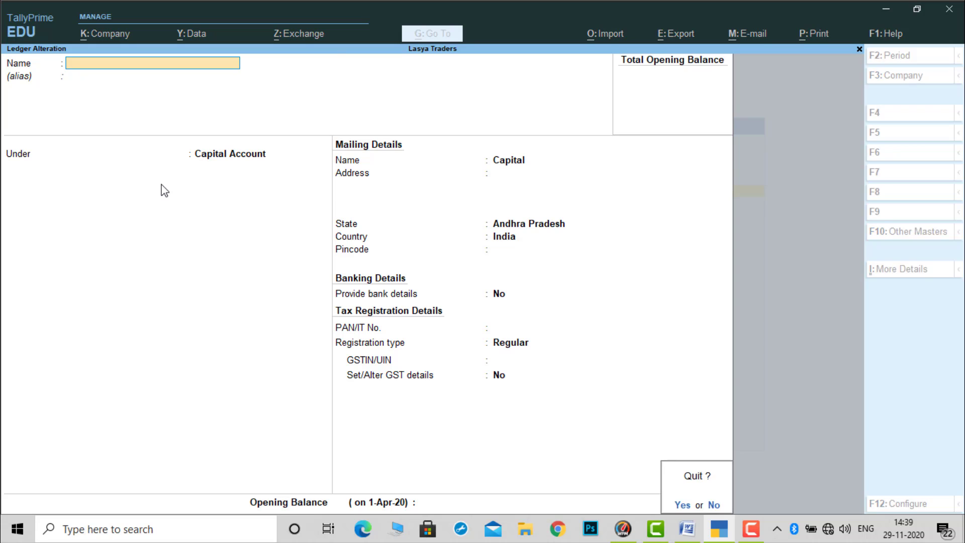
key(Return)
- Check the group and details of the CGST and HDFC BANK ledgers, leaving each without changes
key(Down)
key(Down)
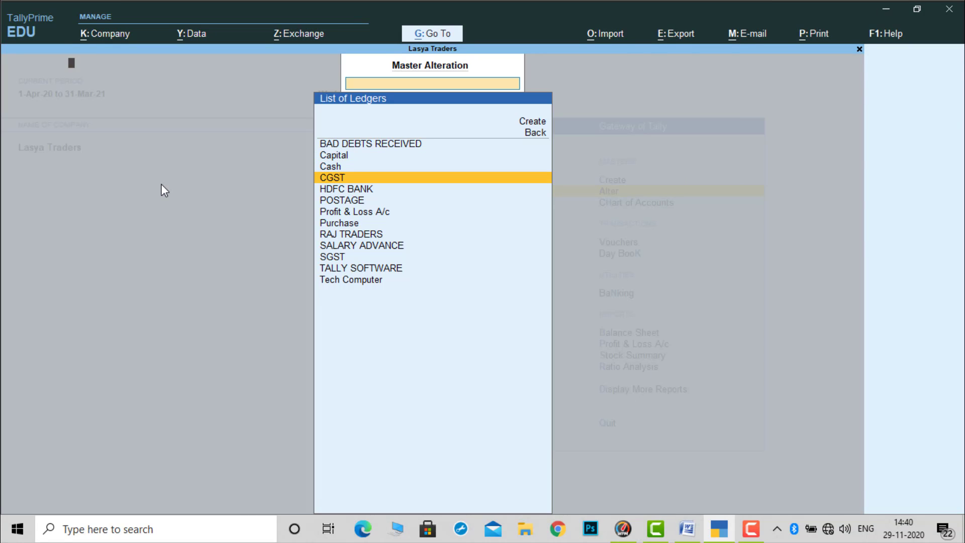
key(Return)
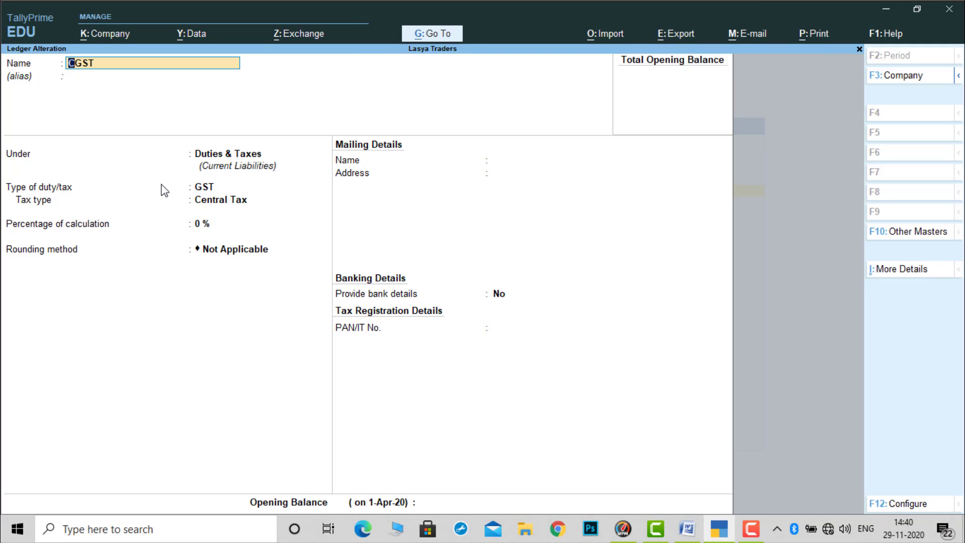
key(ctrl)
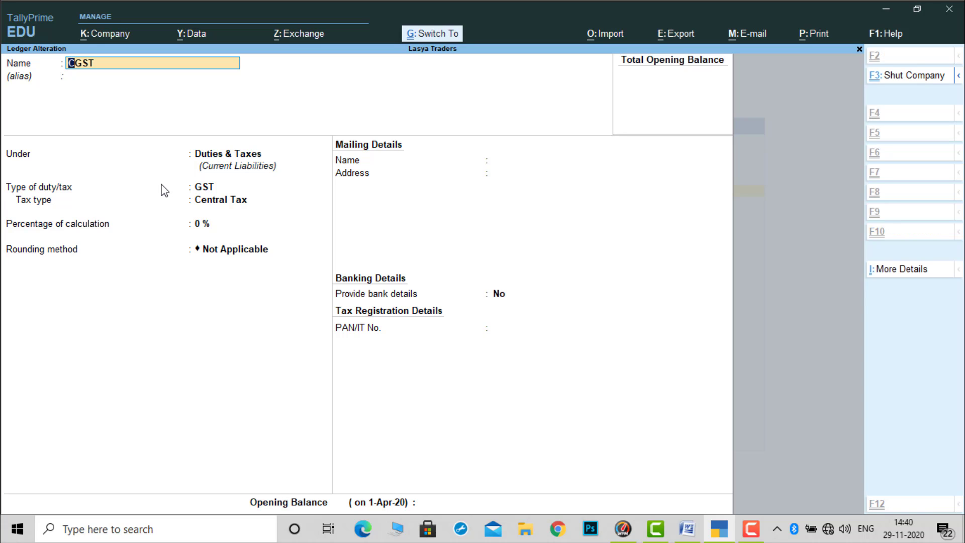
key(Escape)
key(Down)
key(Return)
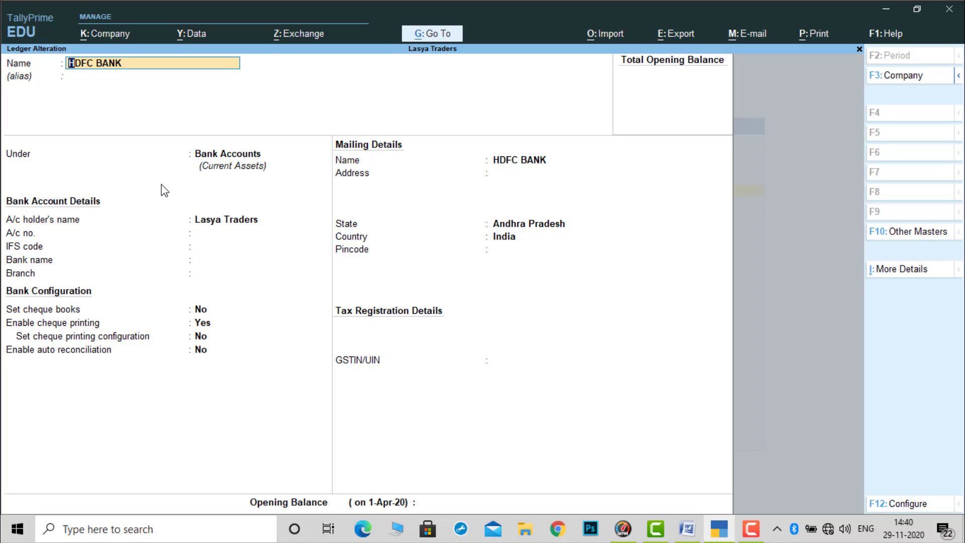
key(ctrl)
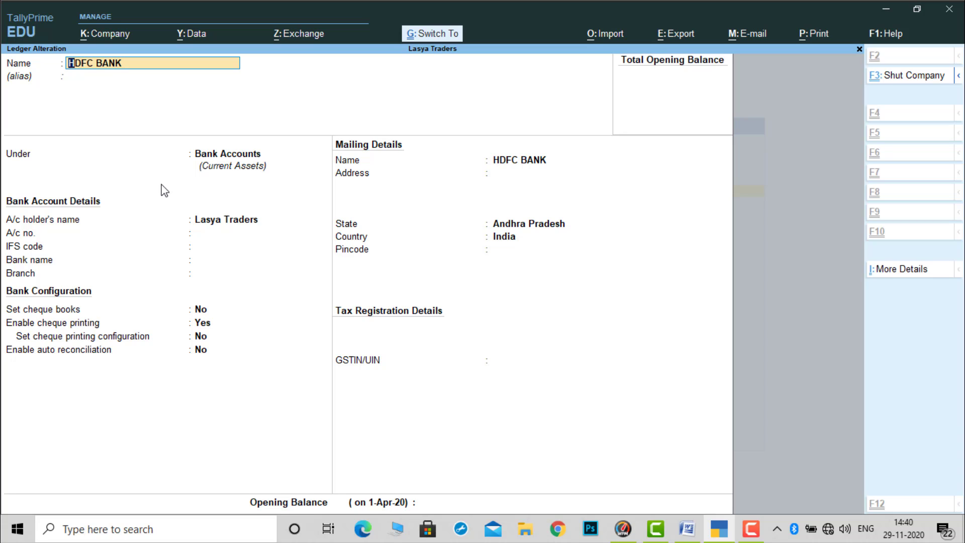
key(Escape)
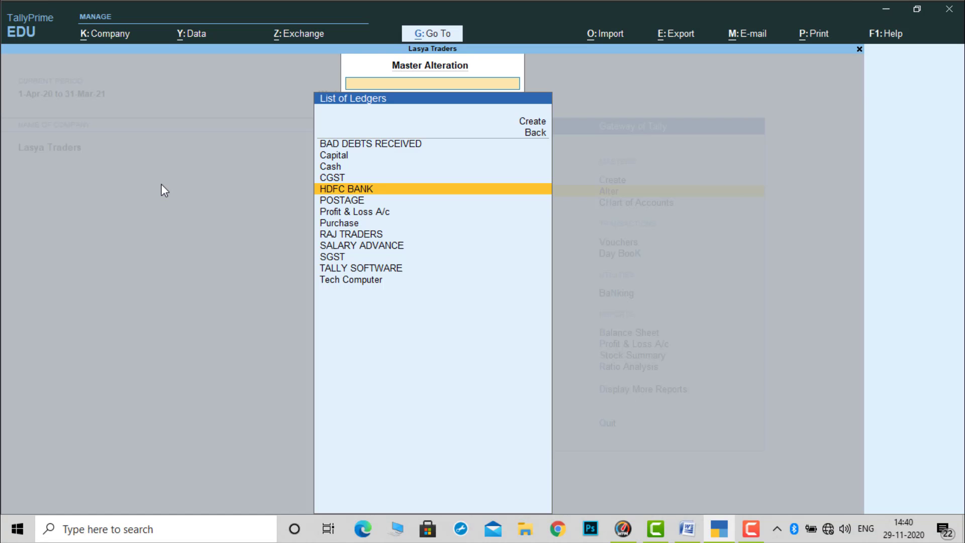
- Check the group and statutory details of the POSTAGE and Purchase ledgers, leaving each without changes
key(Down)
key(Return)
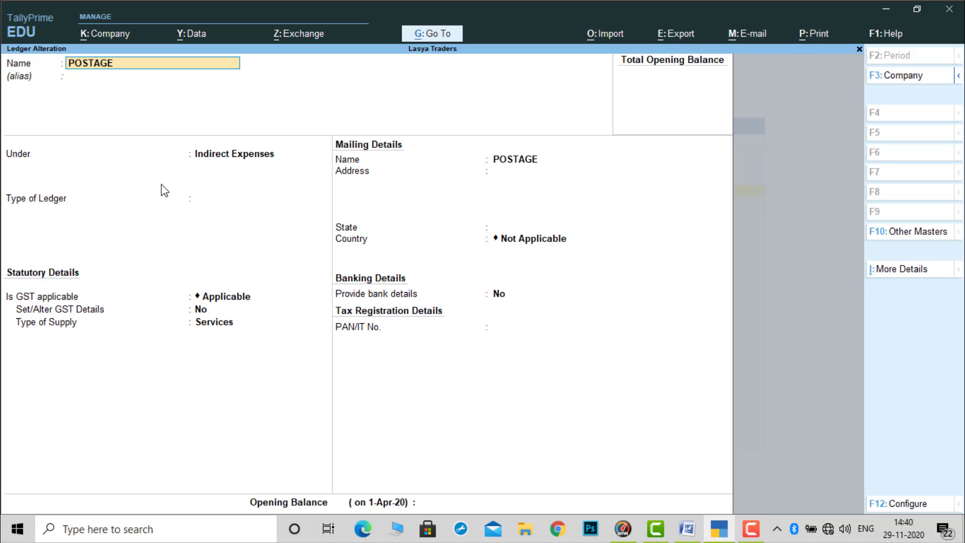
key(ctrl)
key(ctrl+q)
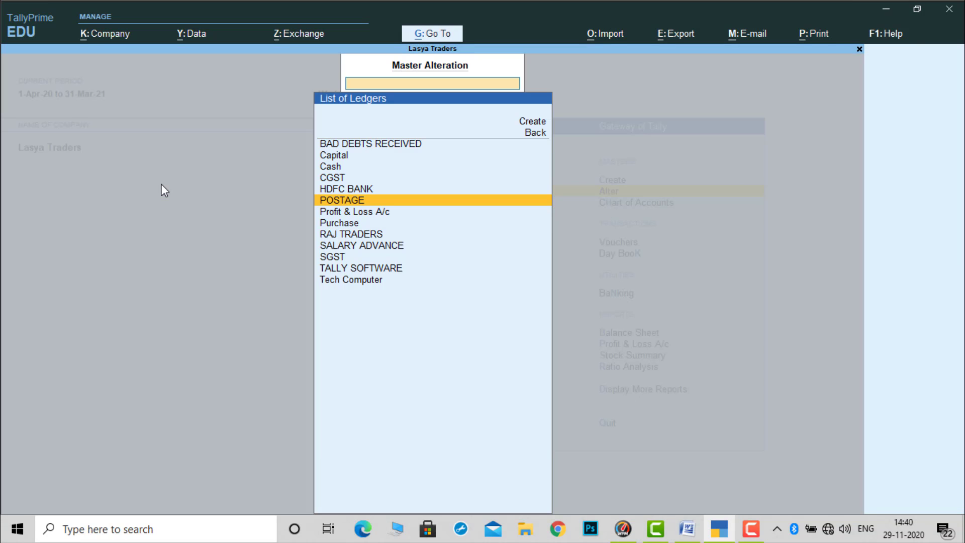
key(Down)
key(Down)
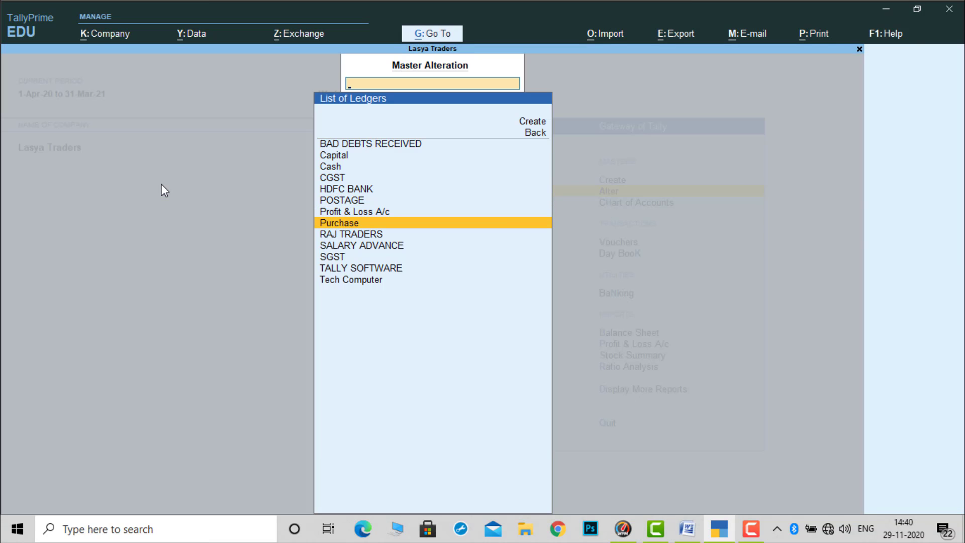
key(Return)
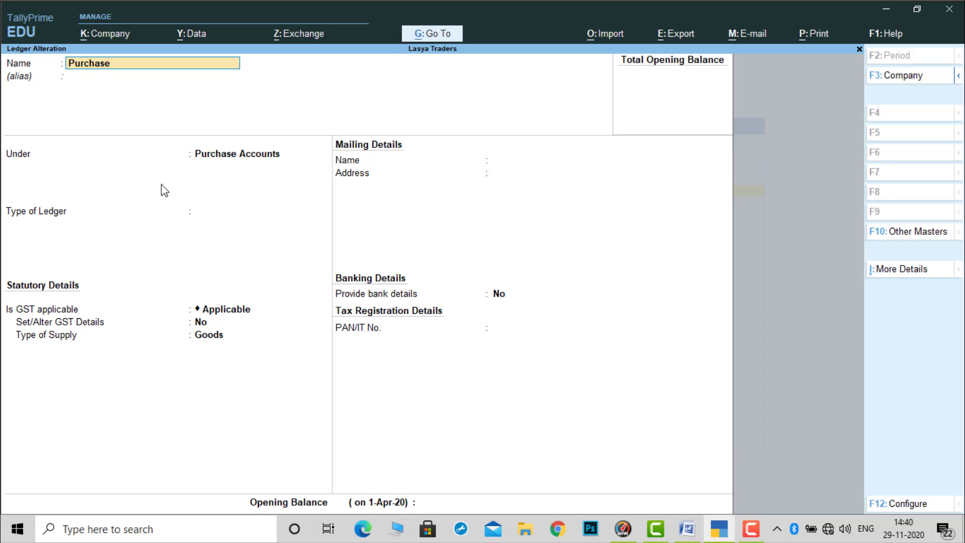
key(ctrl)
key(ctrl+q)
- Check the group and details of the RAJ TRADERS and SALARY ADVANCE ledgers, quitting each without saving
key(Down)
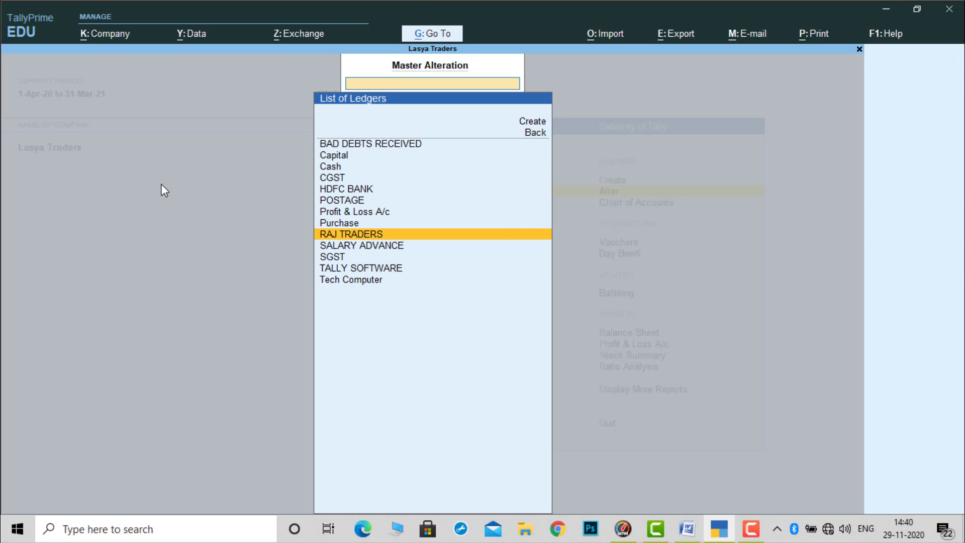
key(Return)
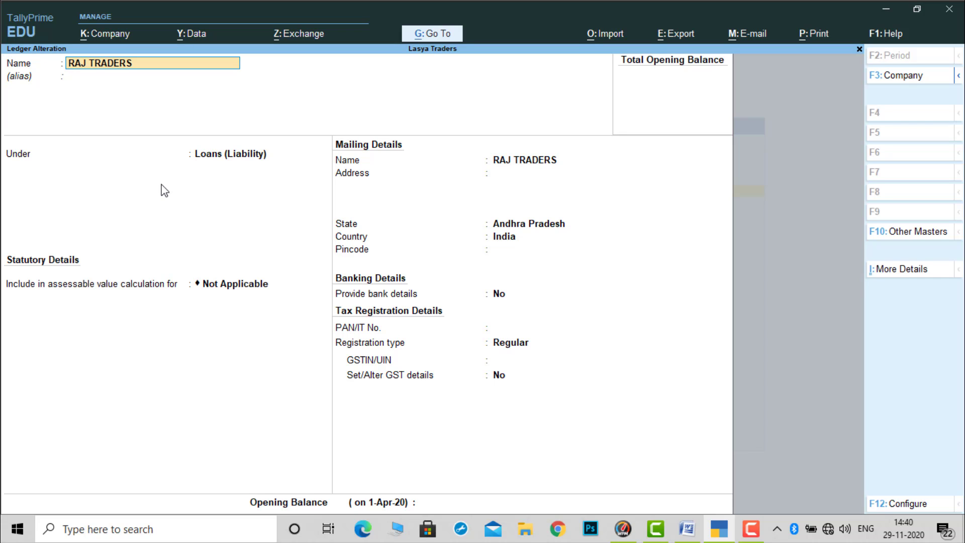
key(ctrl)
key(ctrl+q)
key(Down)
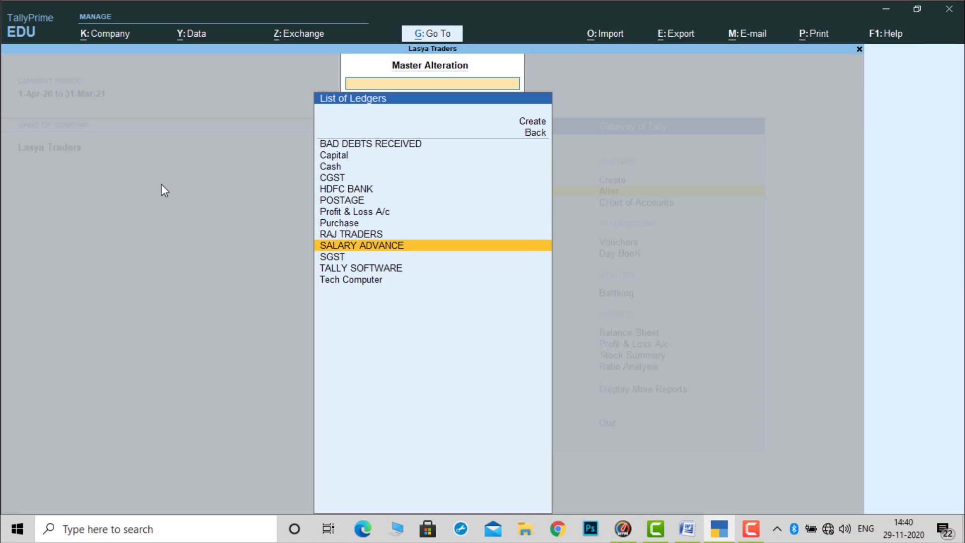
key(Return)
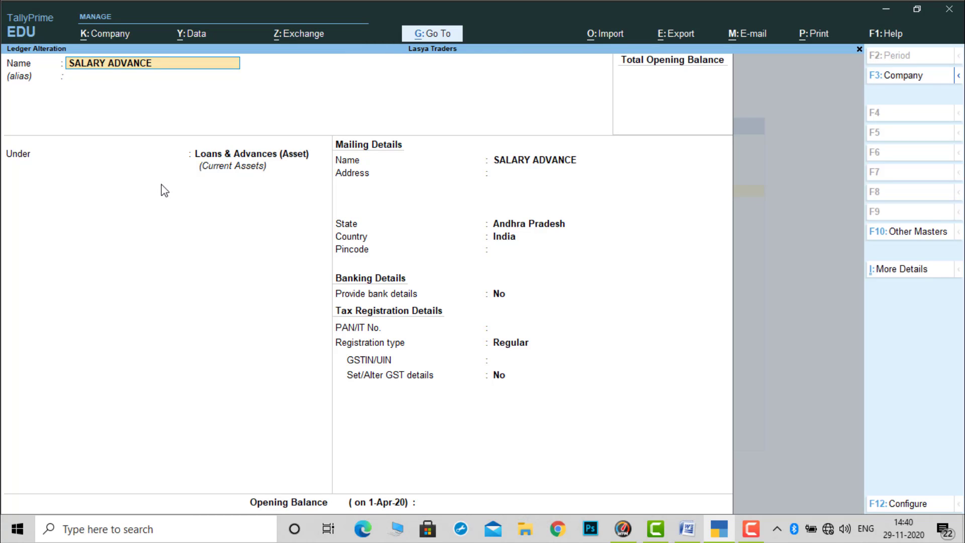
key(ctrl)
key(ctrl+q)
- Check the group and tax details of the SGST and TALLY SOFTWARE ledgers, quitting the first and accepting the second unchanged
key(Down)
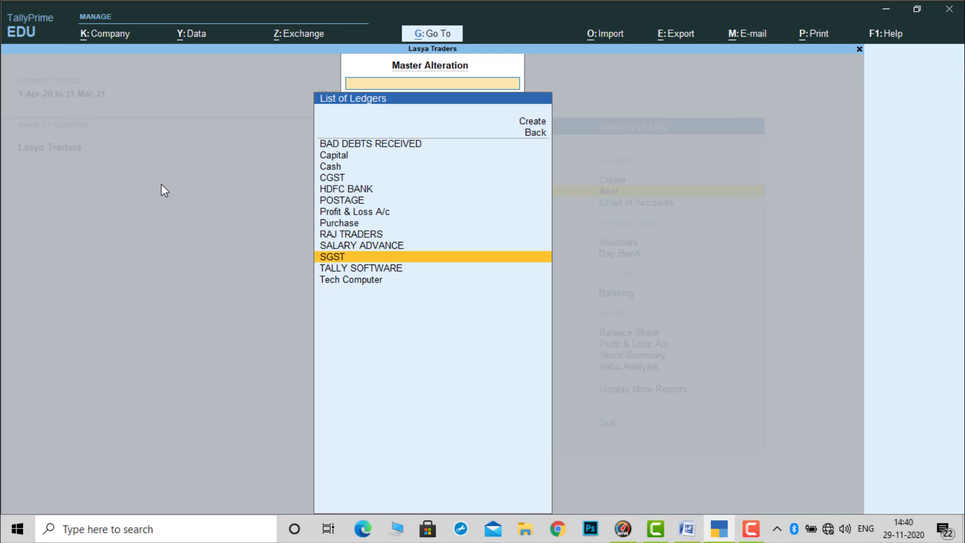
key(Return)
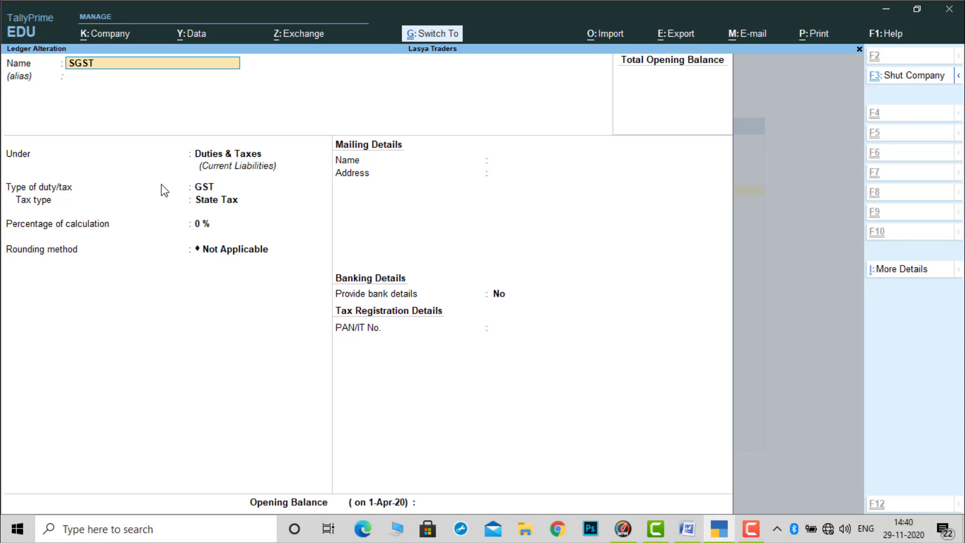
key(ctrl+q)
key(Down)
key(Return)
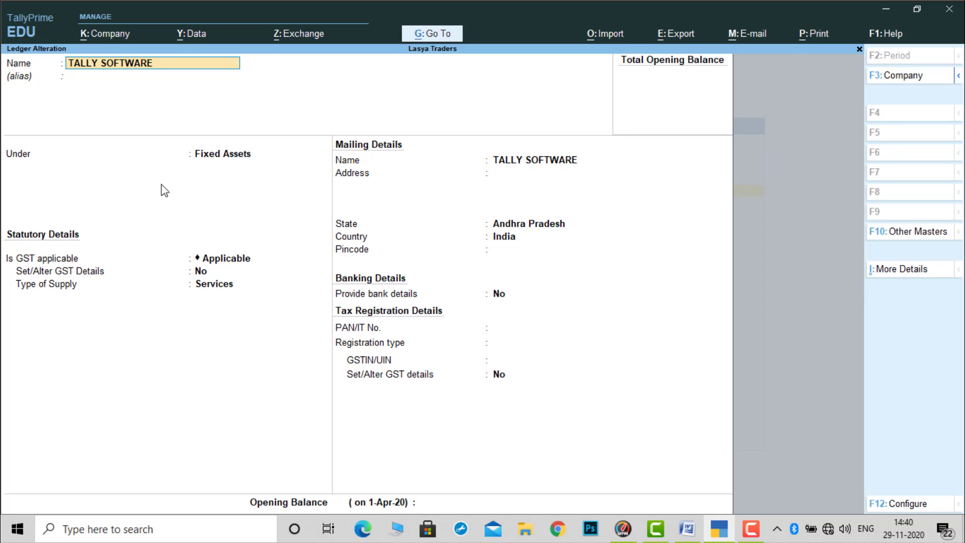
key(ctrl)
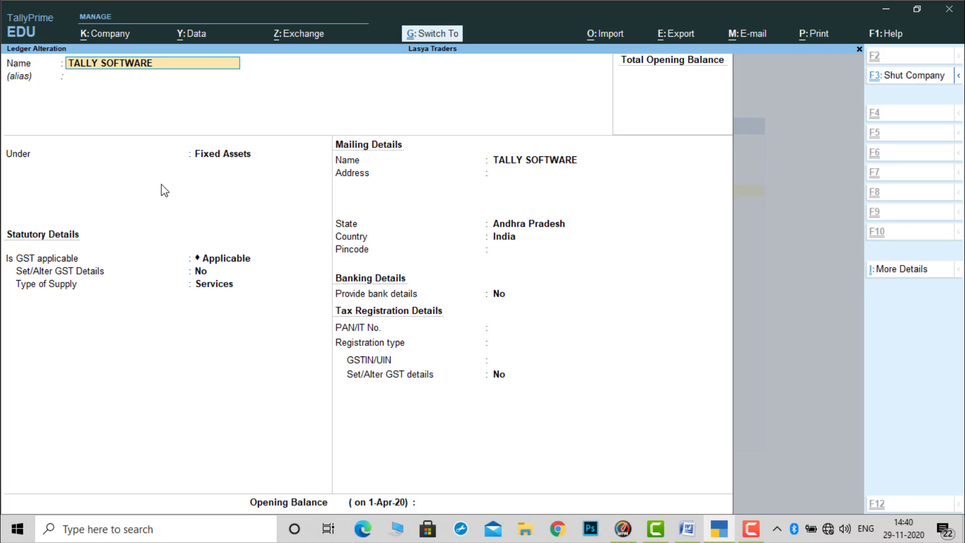
key(ctrl+a)
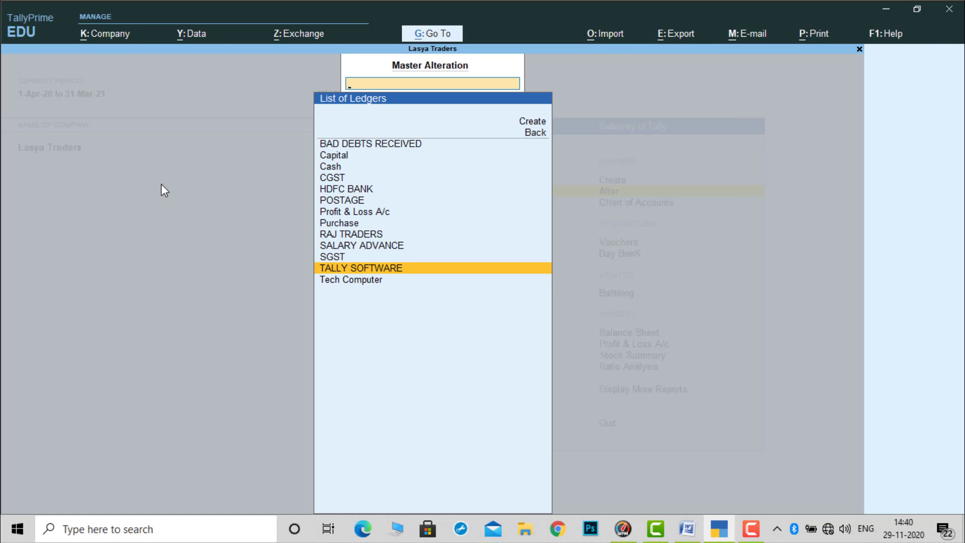
- Check the group, mailing and tax registration details of the Tech Computer ledger and accept it unchanged
key(Down)
key(Return)
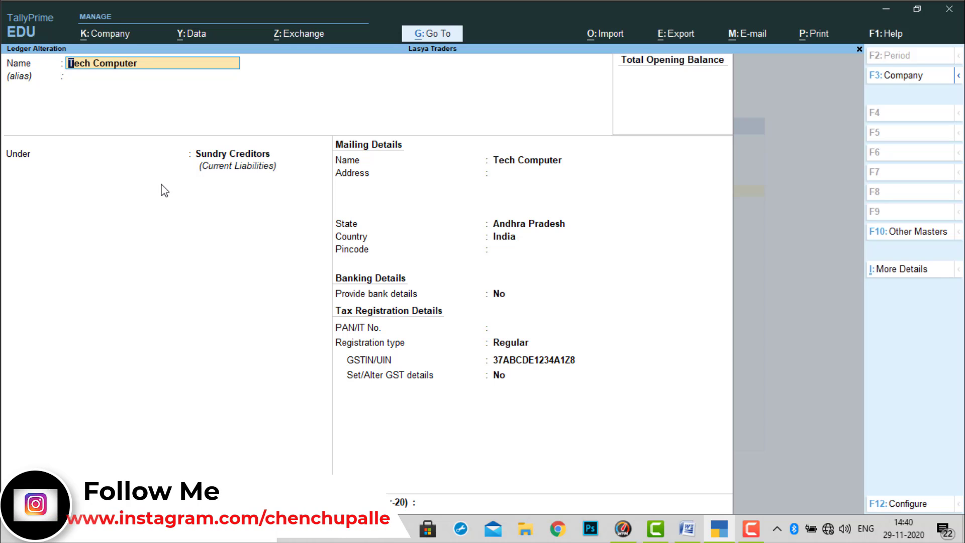
key(ctrl)
key(ctrl+a)
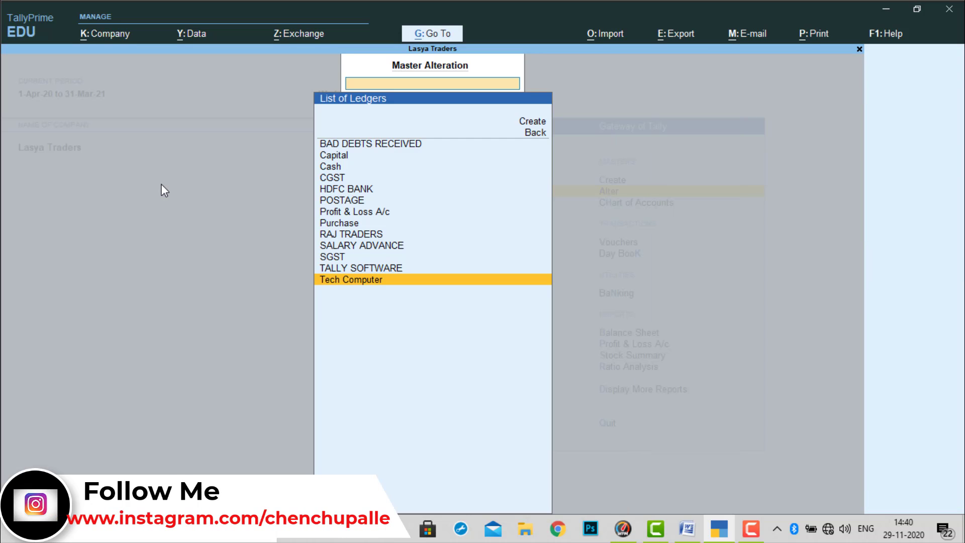
- Check the LAPTOPS stock group's alteration details, quit without saving and return to the list of masters
key(BackSpace)
key(Down)
key(Down)
key(Down)
key(Down)
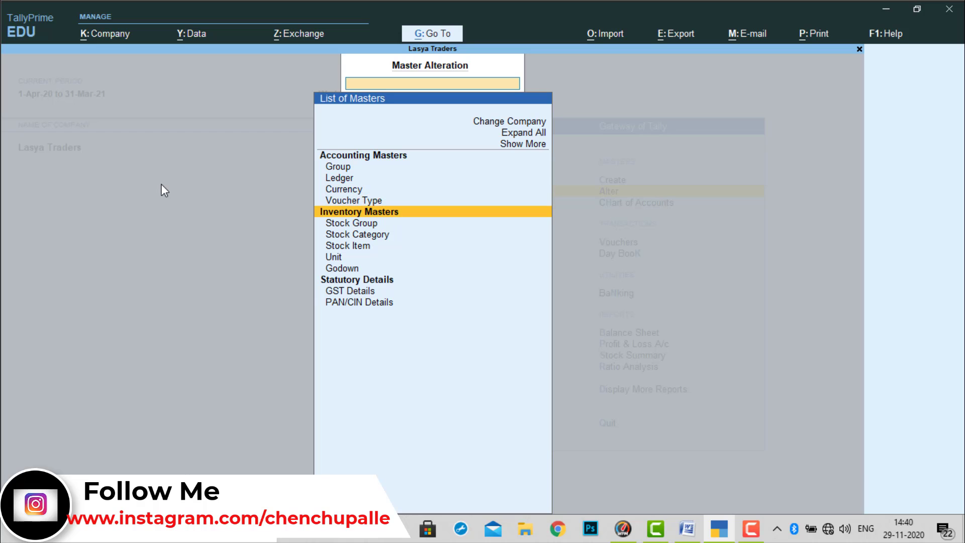
key(Return)
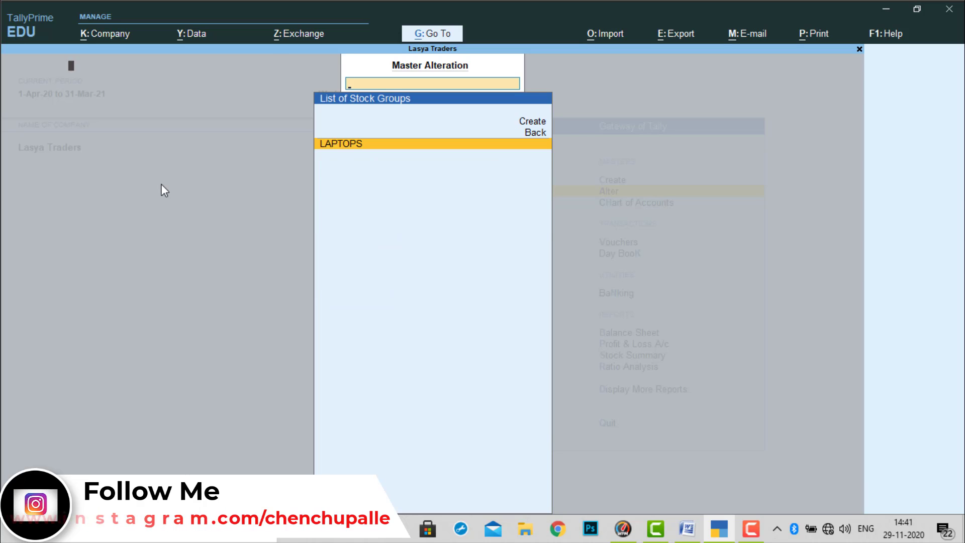
key(Return)
key(BackSpace)
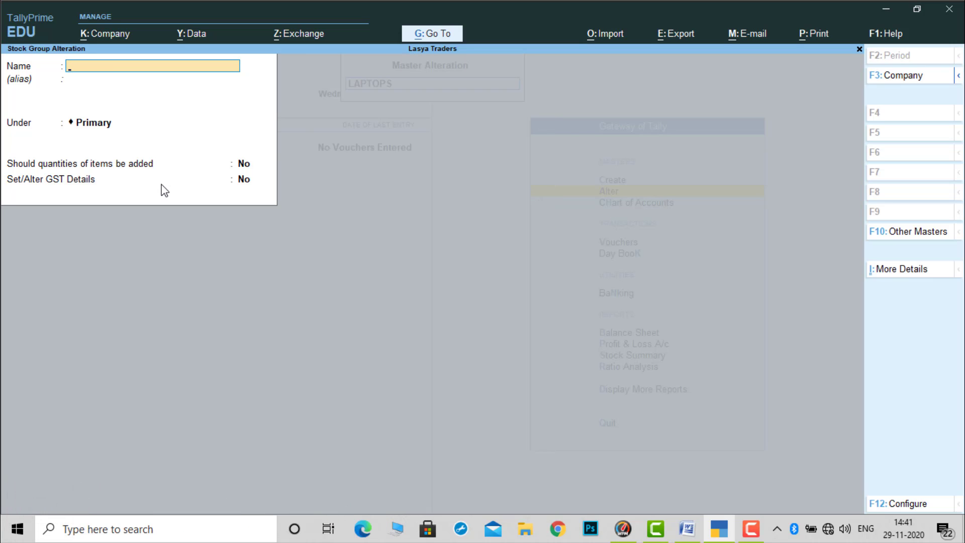
key(Escape)
key(y)
key(BackSpace)
- Check the details of the nos unit of measure and leave it without changes
key(Down)
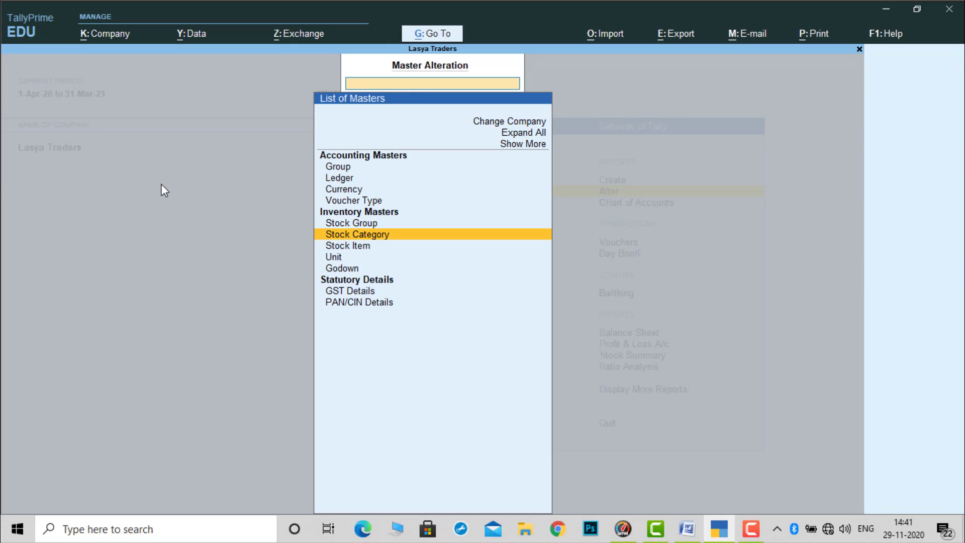
key(Down)
key(Down)
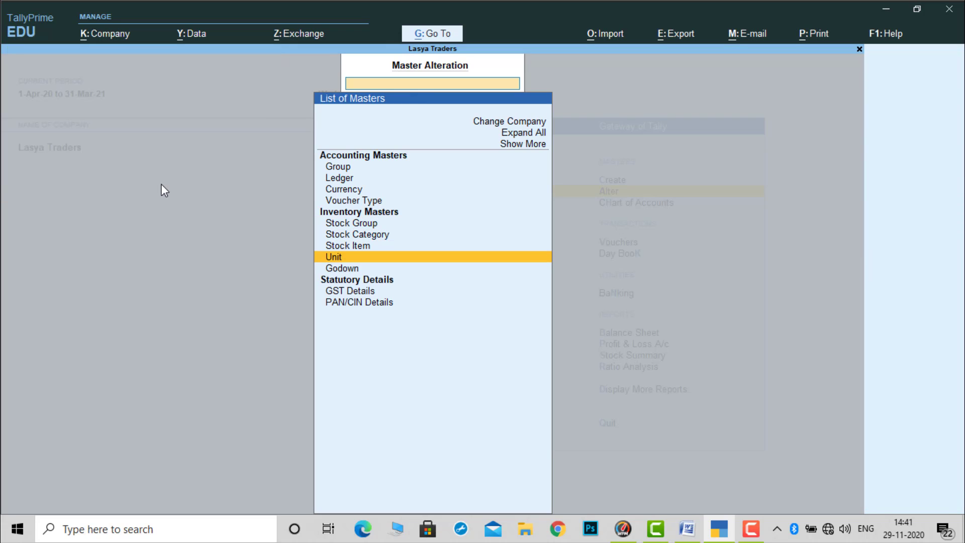
key(Return)
key(Return)
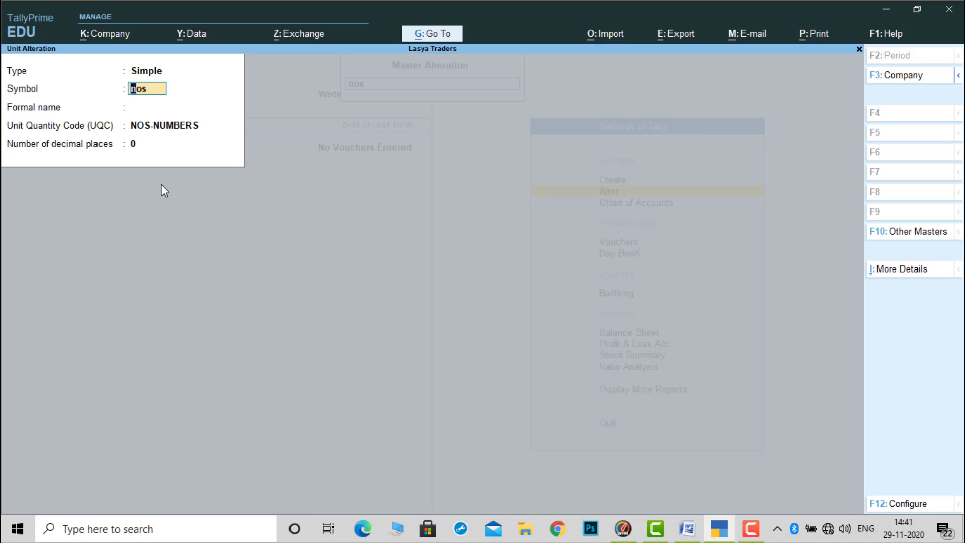
key(BackSpace)
key(Escape)
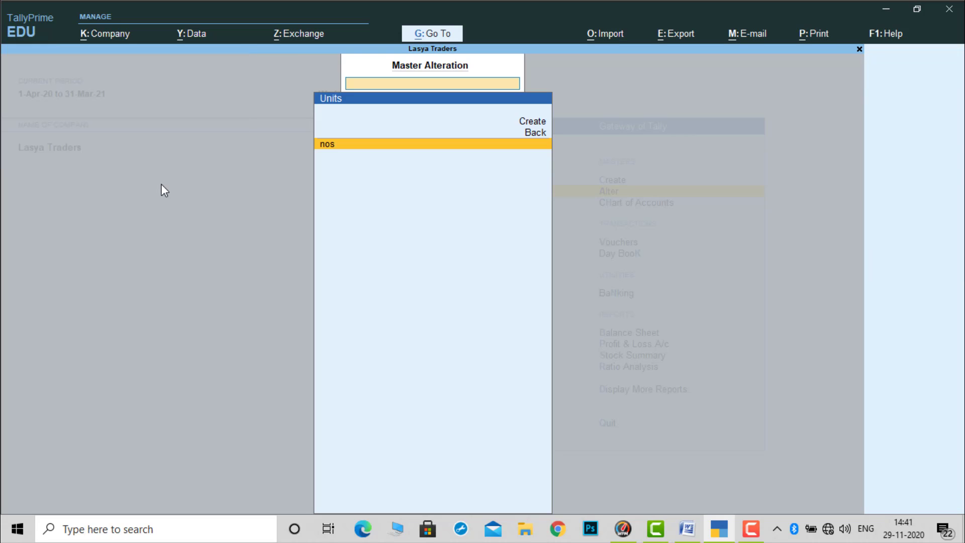
key(Escape)
- Open the Dell Inspiron 11 stock item for alteration and check its group, units and GST applicability
key(Up)
key(Up)
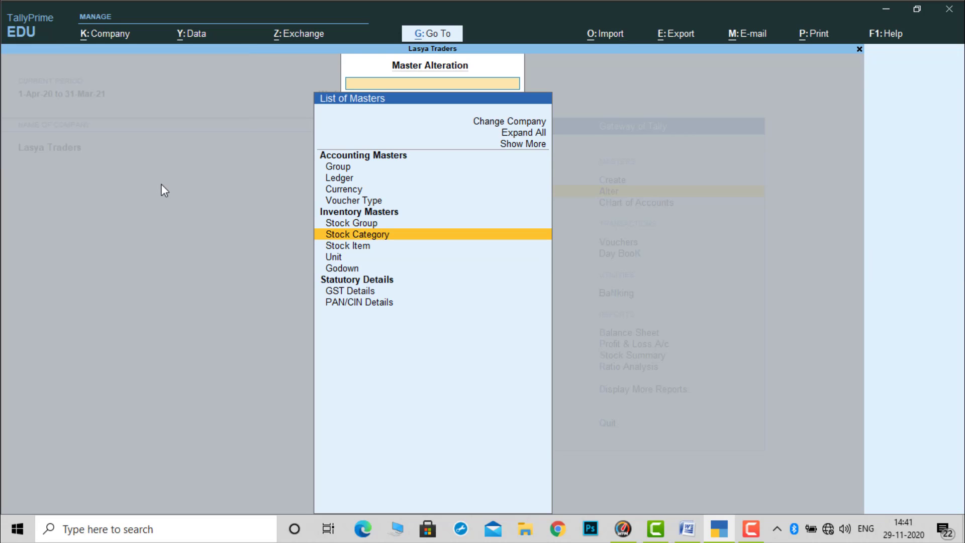
key(Down)
key(Return)
key(Return)
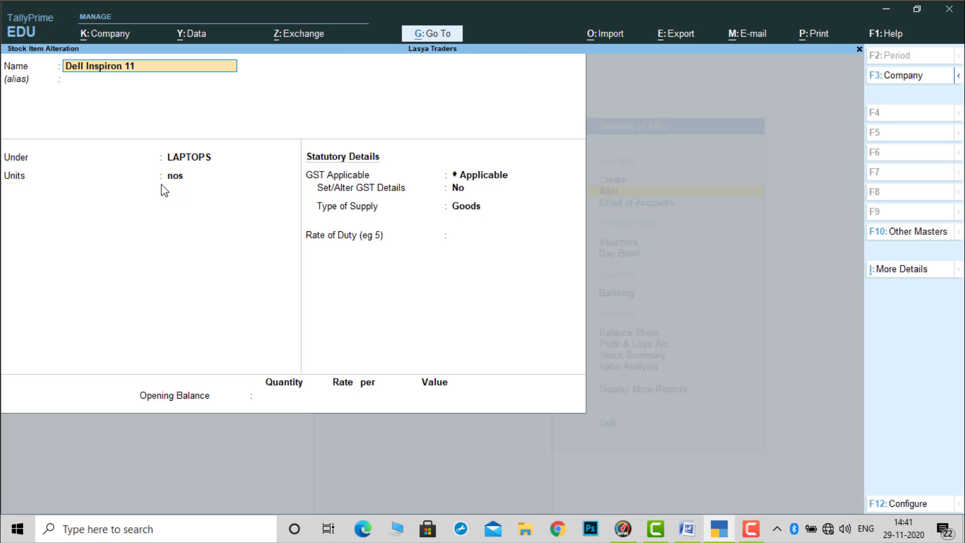
key(Return)
key(Return)
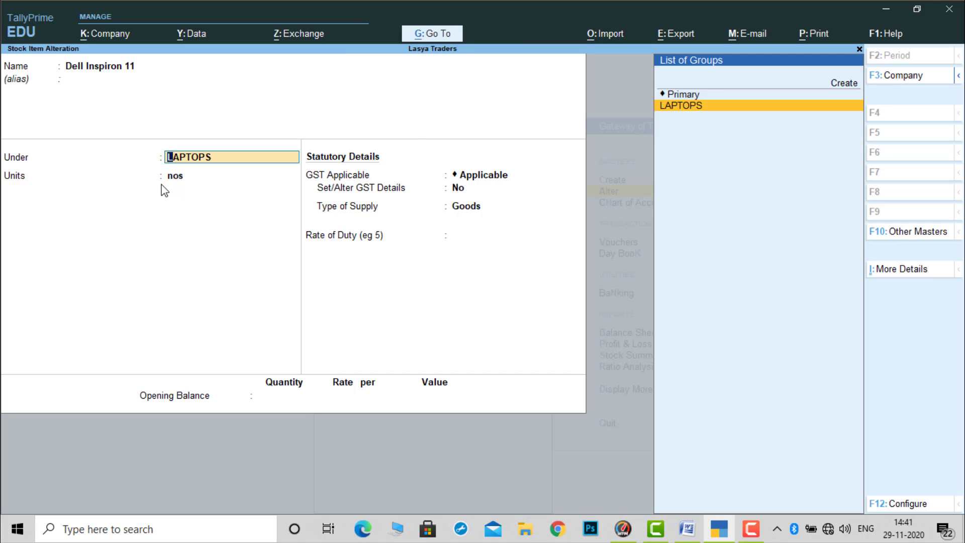
key(Return)
- Set Set/Alter GST Details to Yes for Dell Inspiron 11, check its HSN code and tax rates, and accept the item
key(Return)
key(Return)
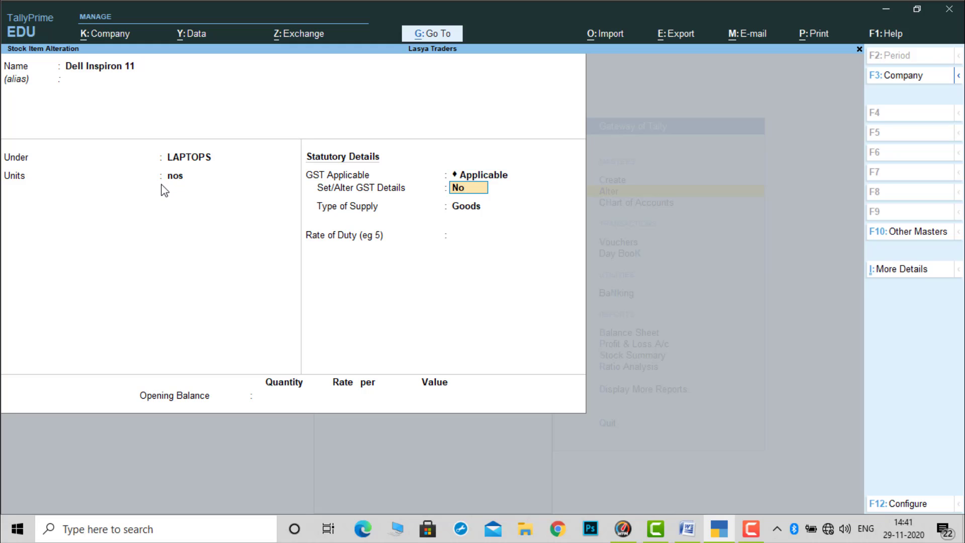
text(y)
key(Return)
key(Return)
key(Return)
key(Return)
key(Return)
key(Return)
key(Return)
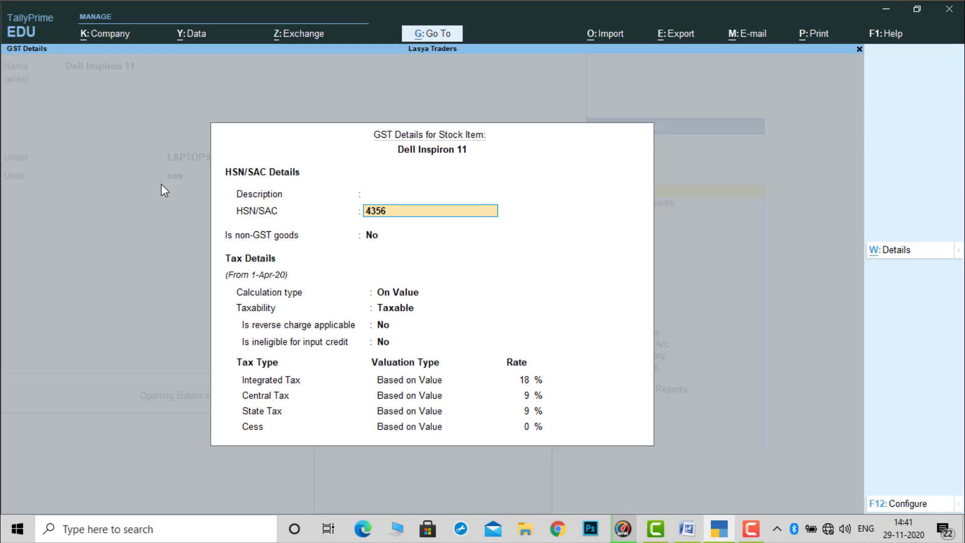
key(Return)
key(Return)
key(Return)
key(Return)
key(Return)
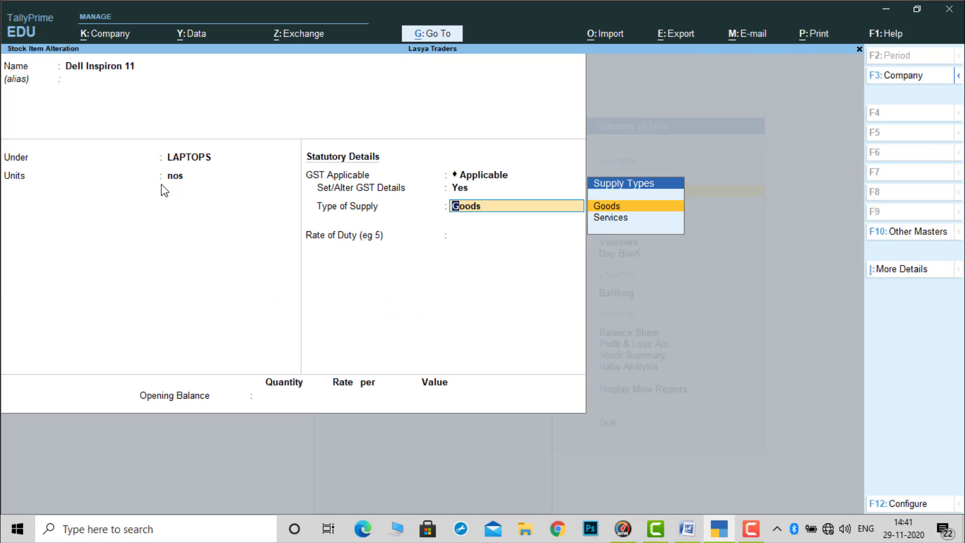
key(ctrl)
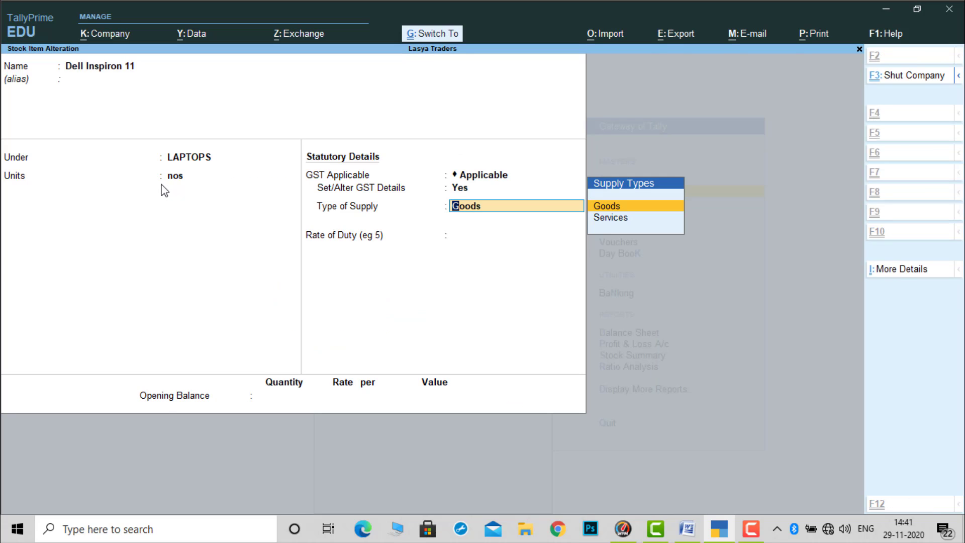
key(ctrl+a)
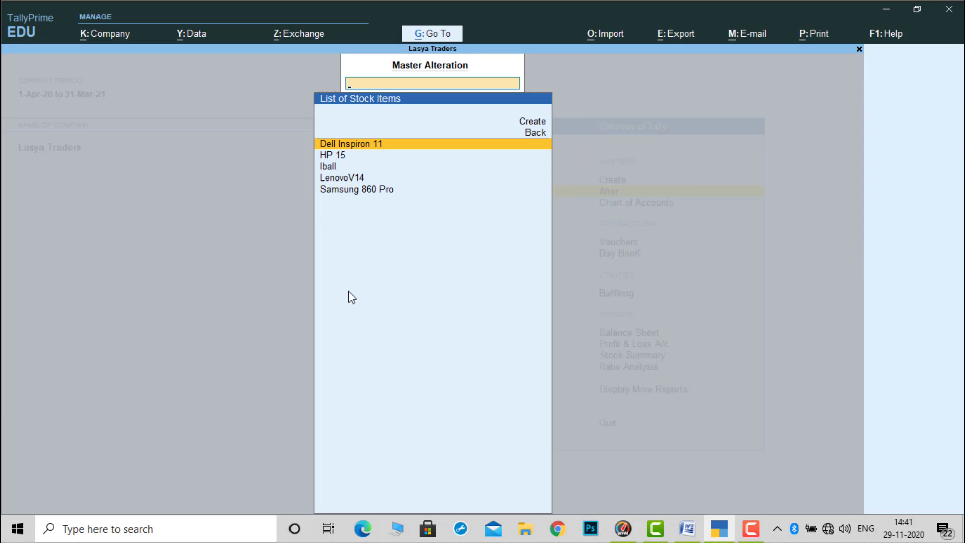
- Switch to the Problem-10 document in Word and review the laptop quantities, rates and 18% GST rate
click(698, 534)
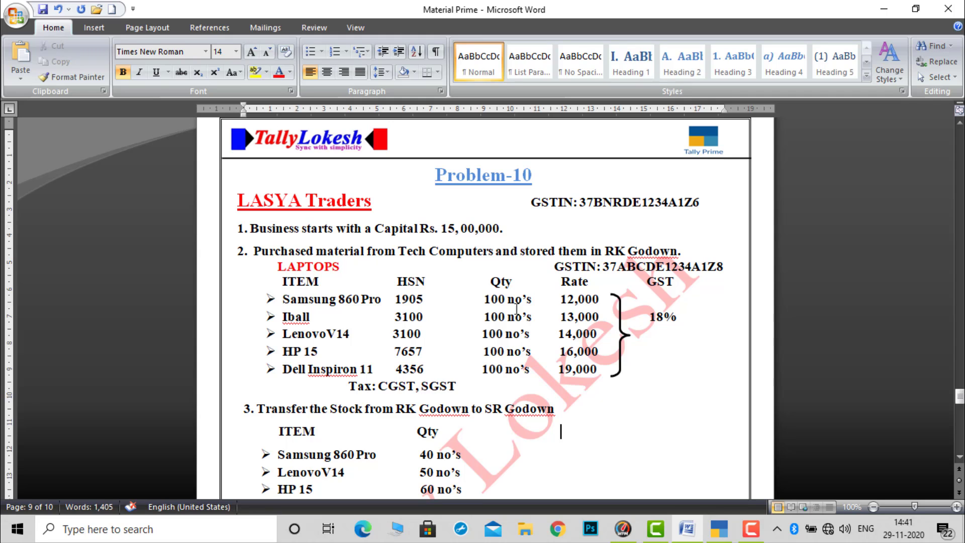
drag(508, 299, 556, 370)
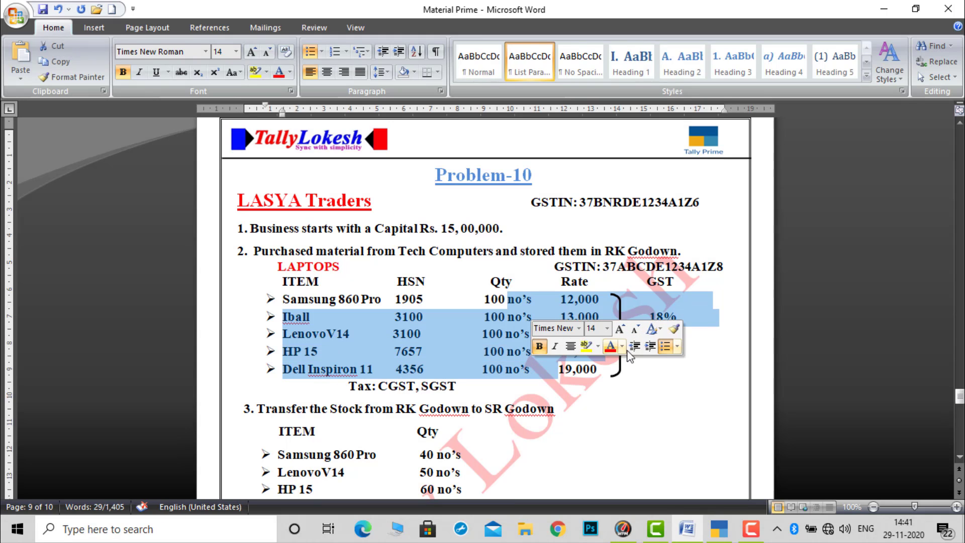
click(697, 328)
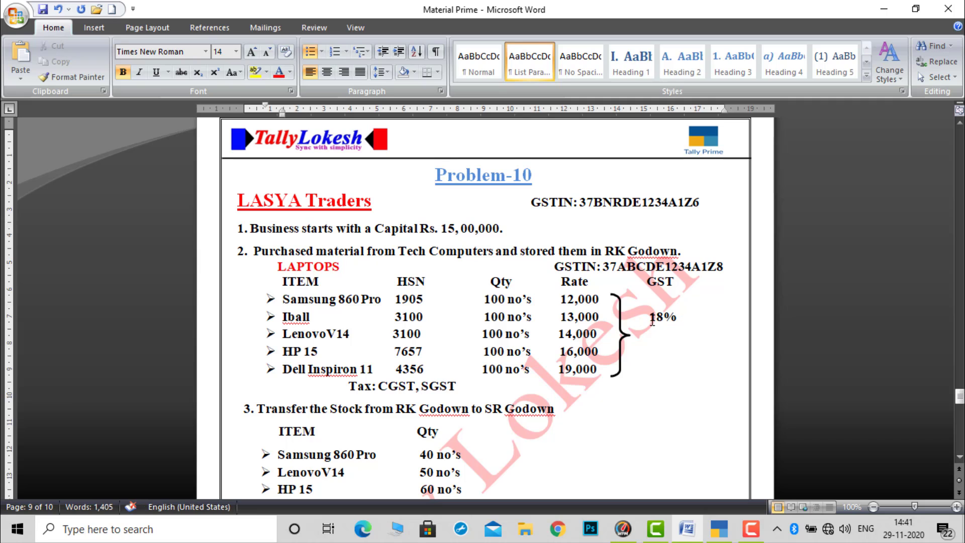
drag(648, 317, 676, 322)
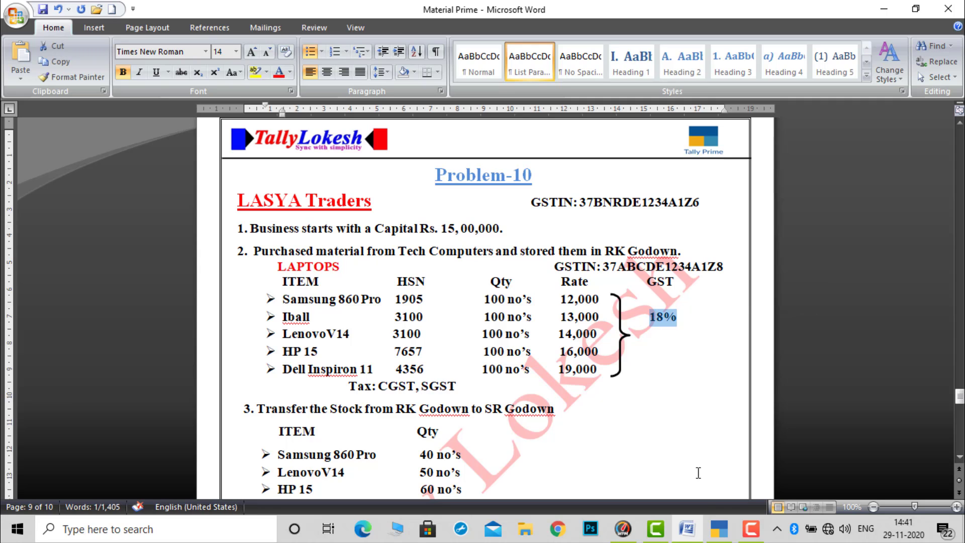
- Switch back to TallyPrime, open the HP 15 stock item for alteration and check its group, units and GST applicability
click(720, 532)
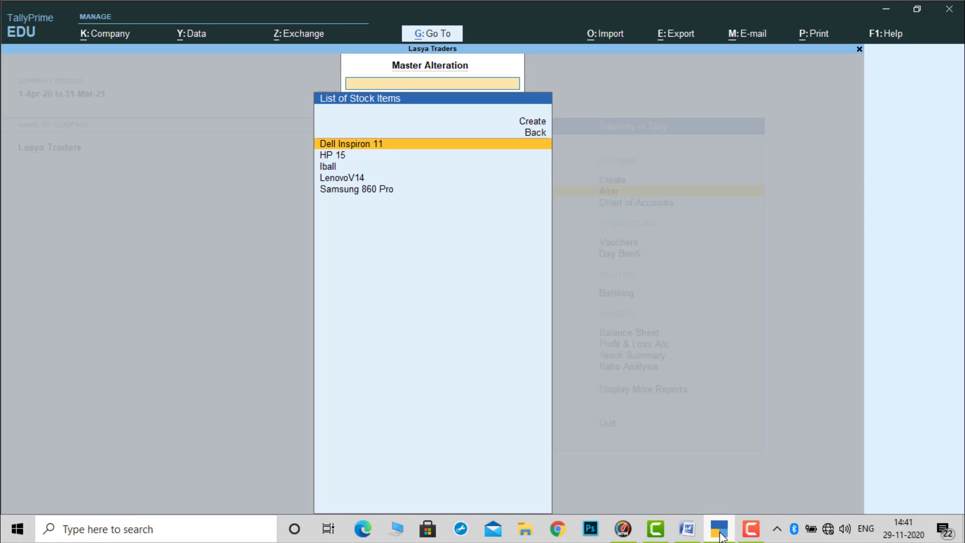
key(Down)
key(Return)
key(Return)
- Set Set/Alter GST Details to Yes for HP 15 and go through its HSN code and tax rates, keeping the existing values
key(Return)
key(Return)
key(Return)
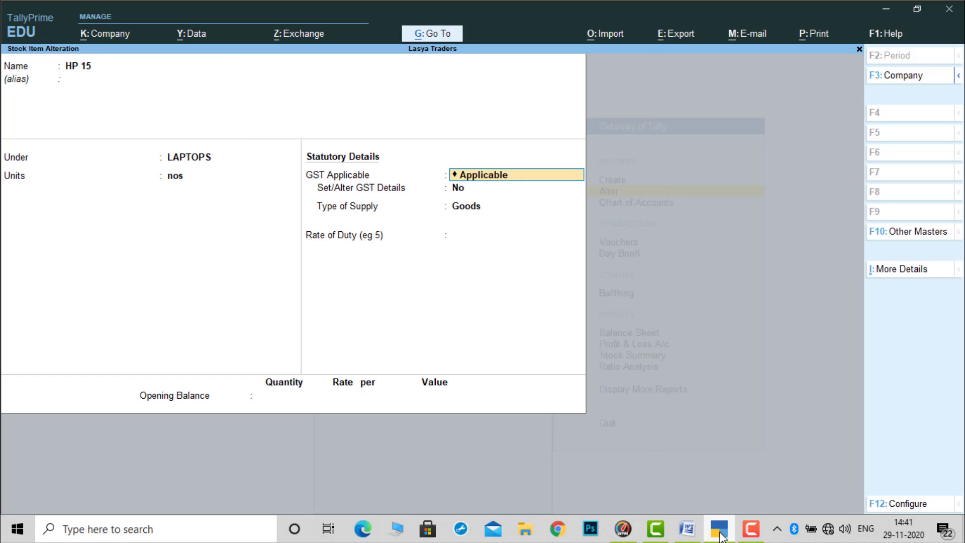
key(Return)
text(y)
key(Return)
key(Return)
key(Return)
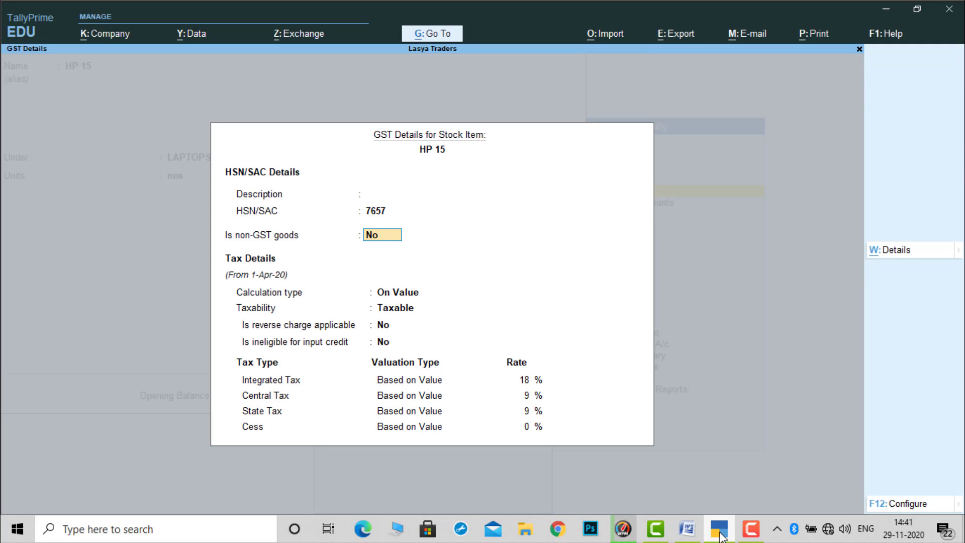
key(Return)
key(Return)
key(Return)
key(Return)
key(Return)
key(Return)
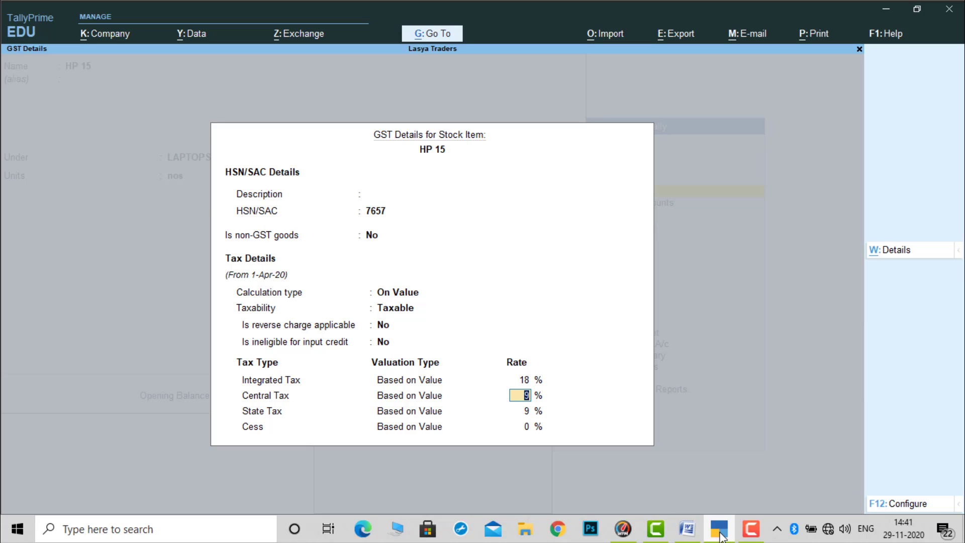
key(Return)
key(Return)
key(Return)
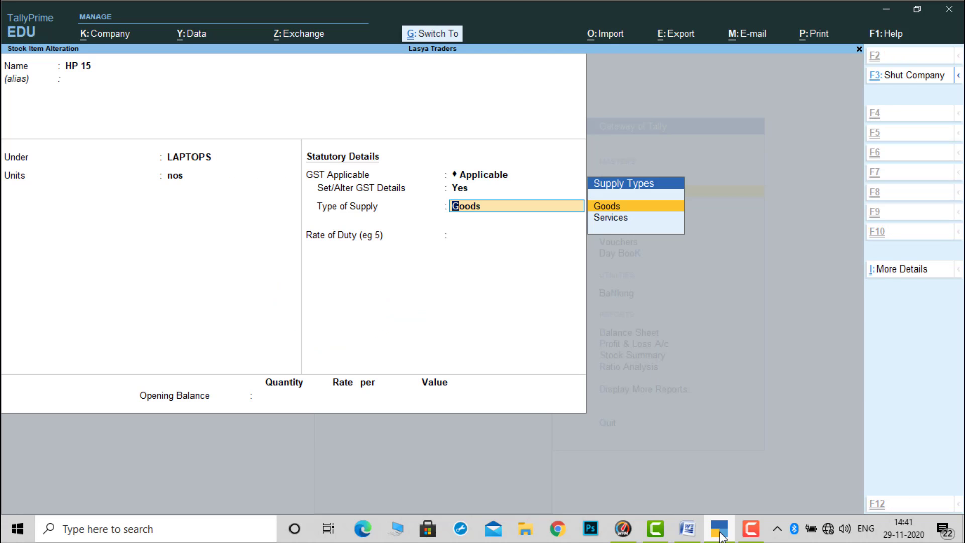
- Accept the HP 15 stock item, look over the stock item list and return to the Gateway of Tally
key(ctrl+a)
key(Down)
key(Down)
key(Down)
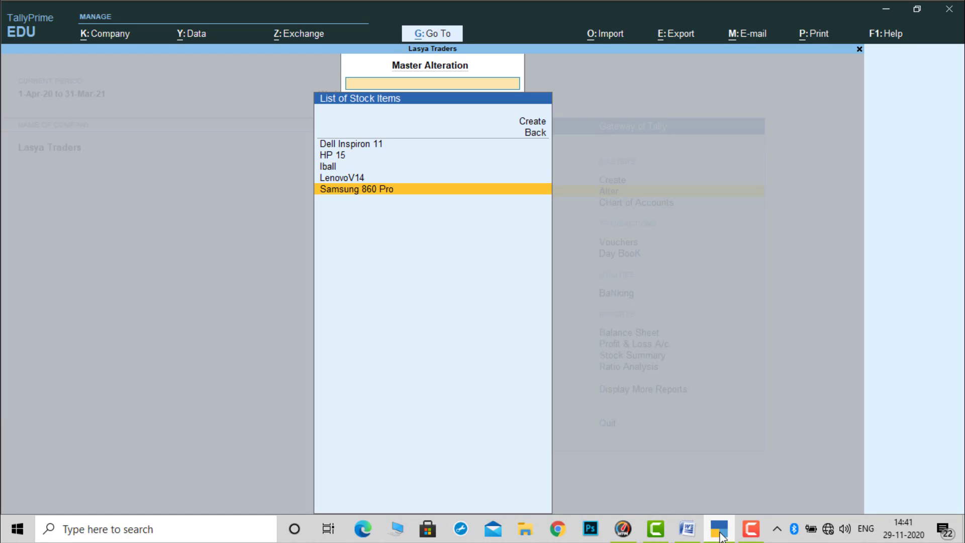
key(Escape)
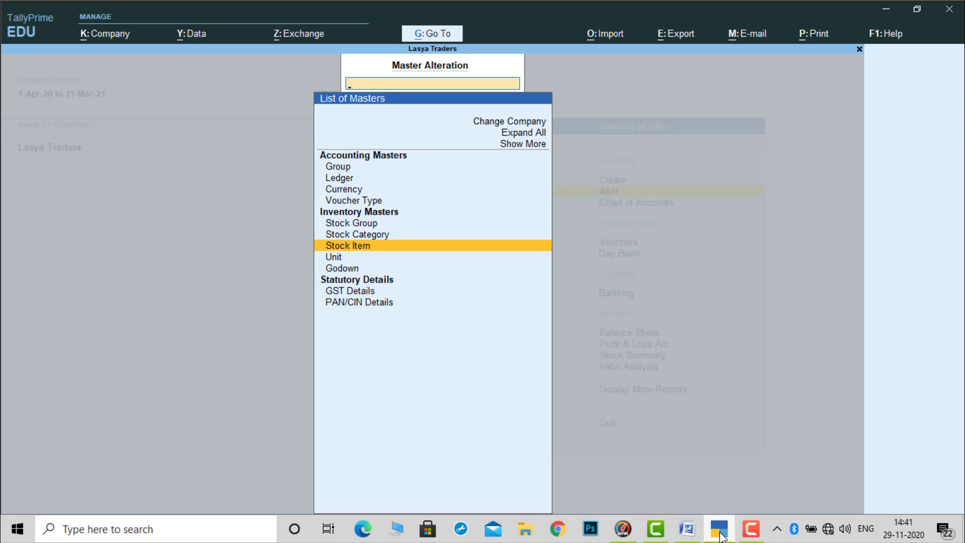
key(Escape)
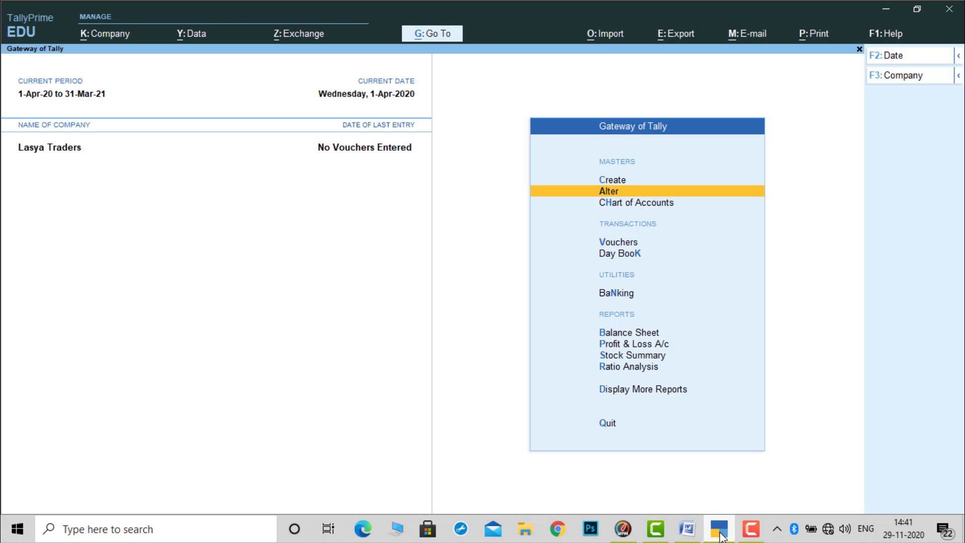
- Check the godown transactions in the Word document, return to TallyPrime and review the company features of Lasya Traders
click(720, 534)
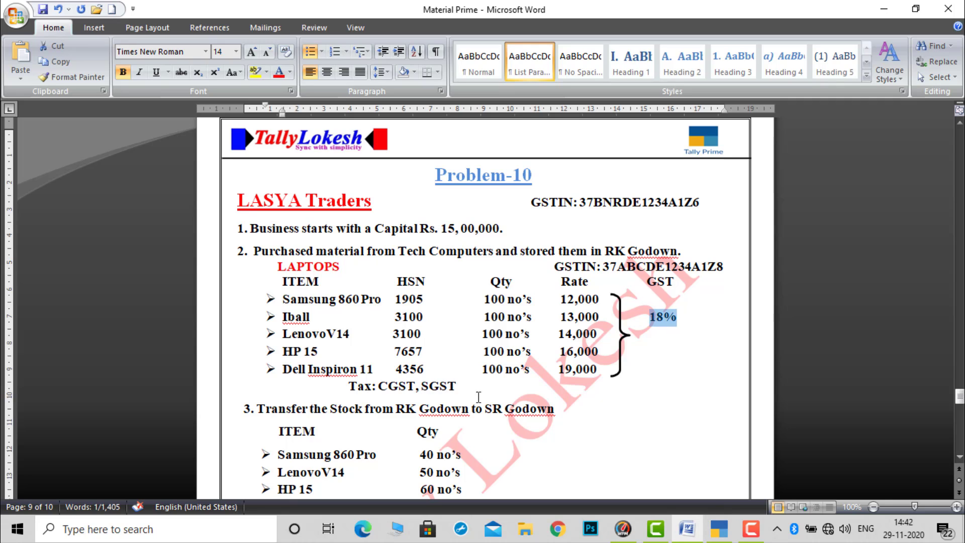
click(718, 531)
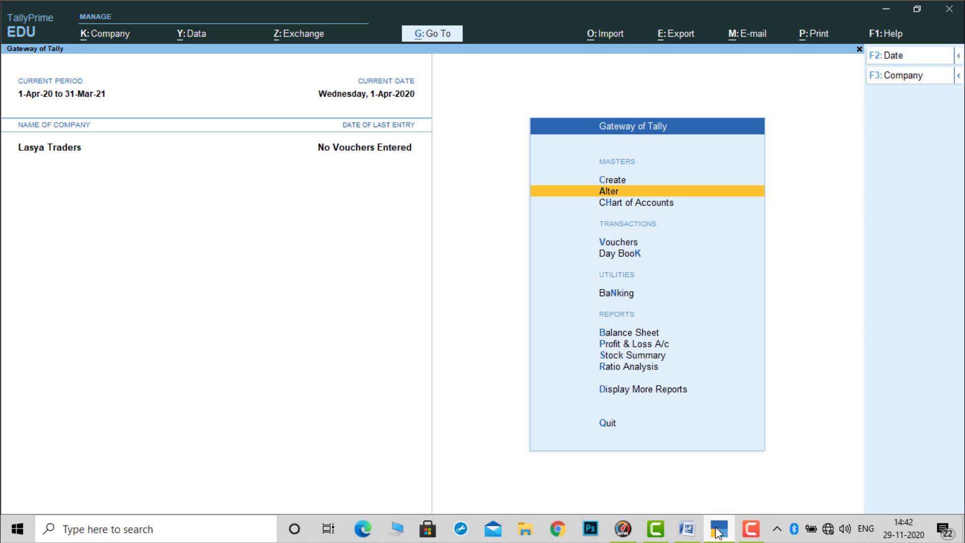
key(F11)
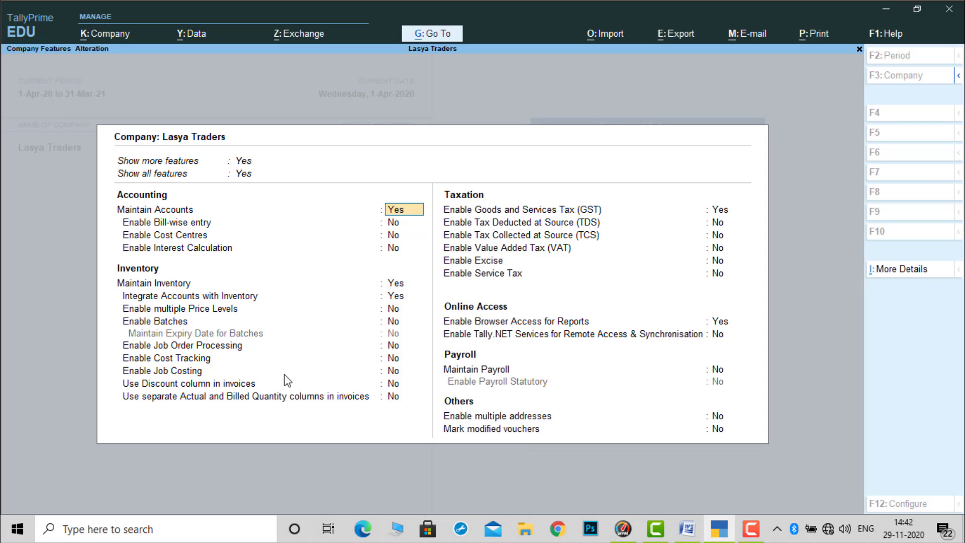
key(Escape)
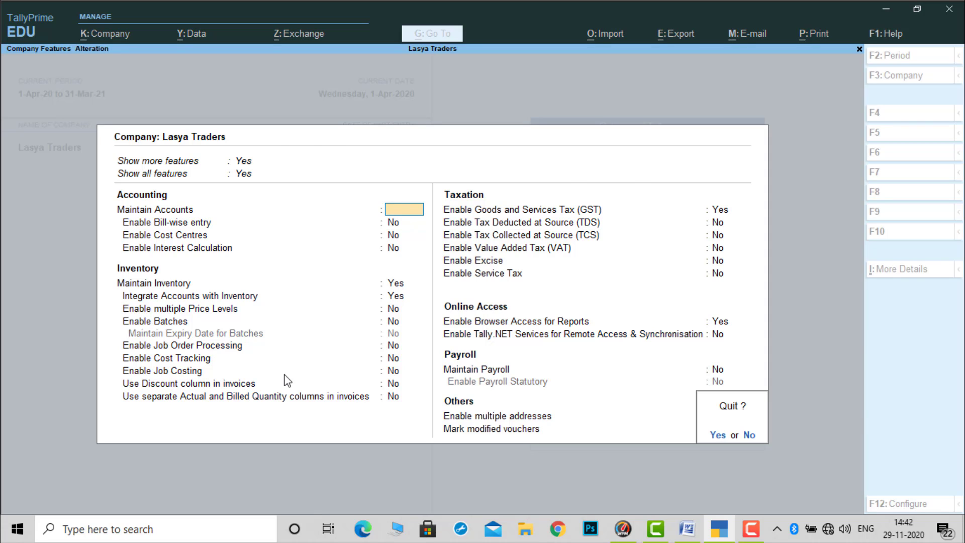
key(y)
- Create a new godown named SR GODOWN under Primary
key(Up)
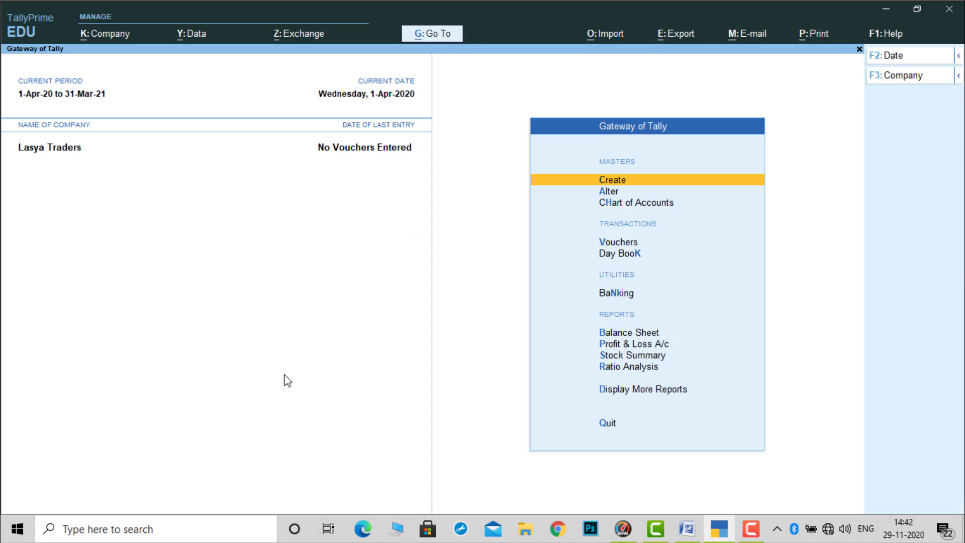
key(Return)
key(Down)
key(Down)
key(Down)
key(Down)
key(Down)
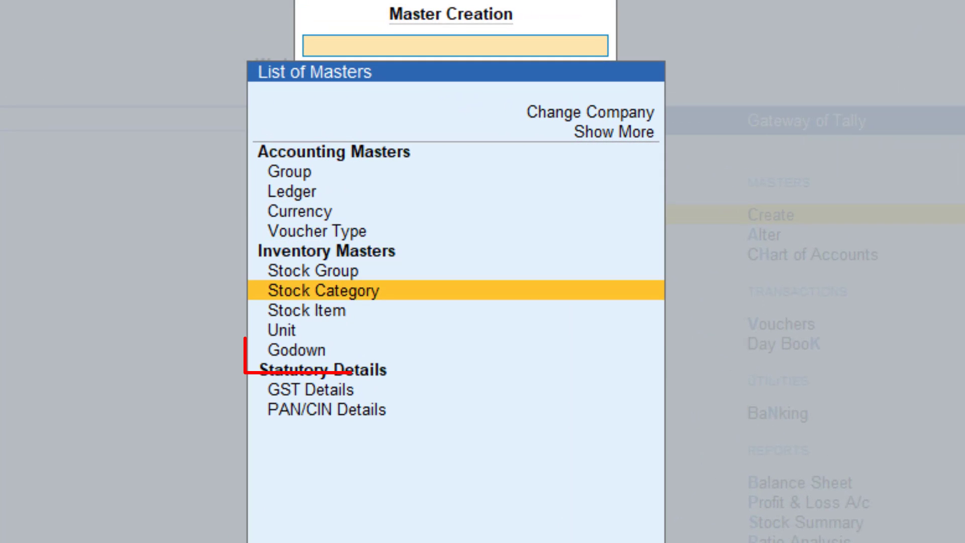
key(Down)
key(Down)
key(Down)
key(Return)
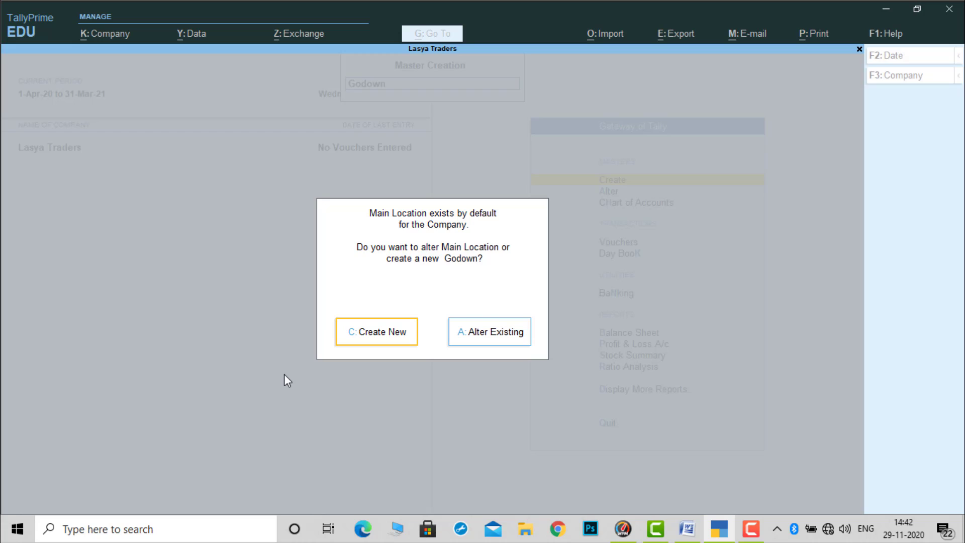
key(c)
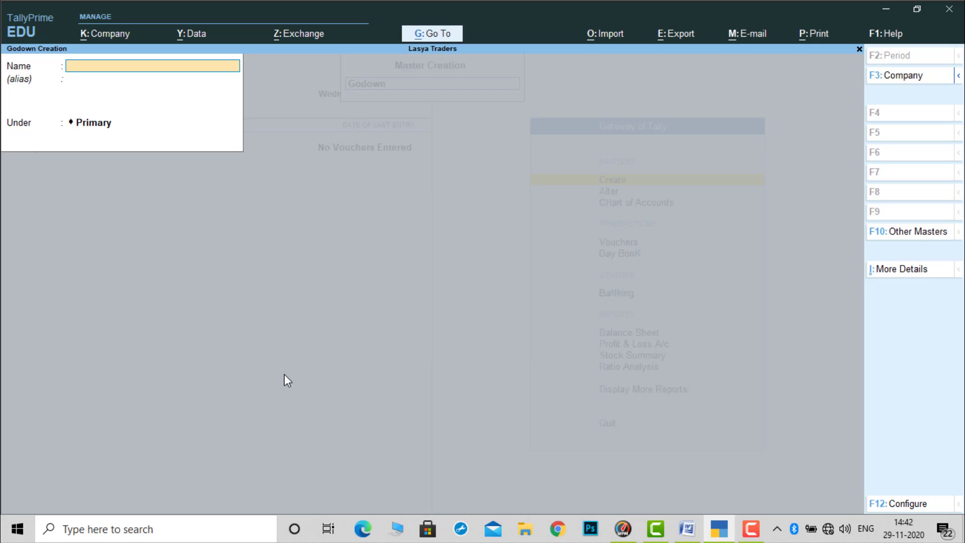
text(SR)
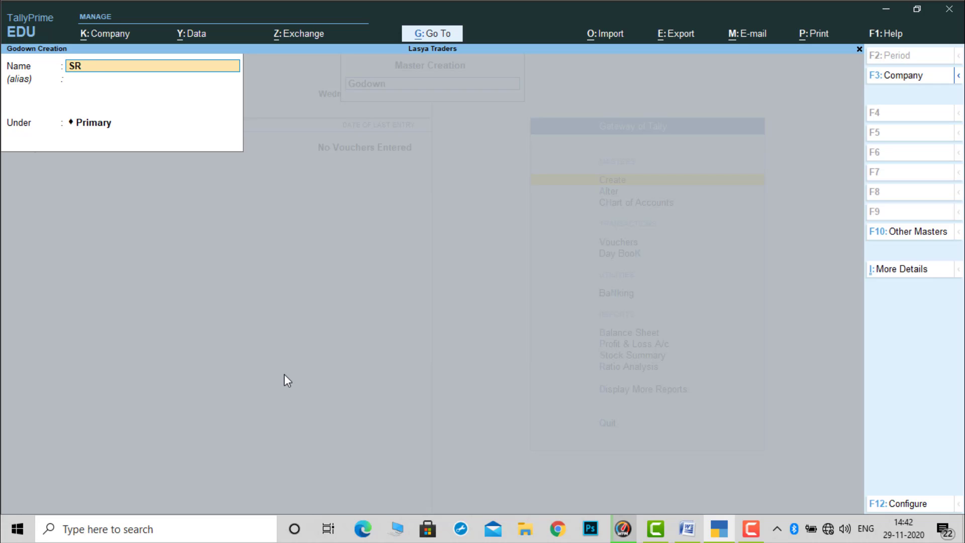
text( GODOWN)
key(Return)
key(Return)
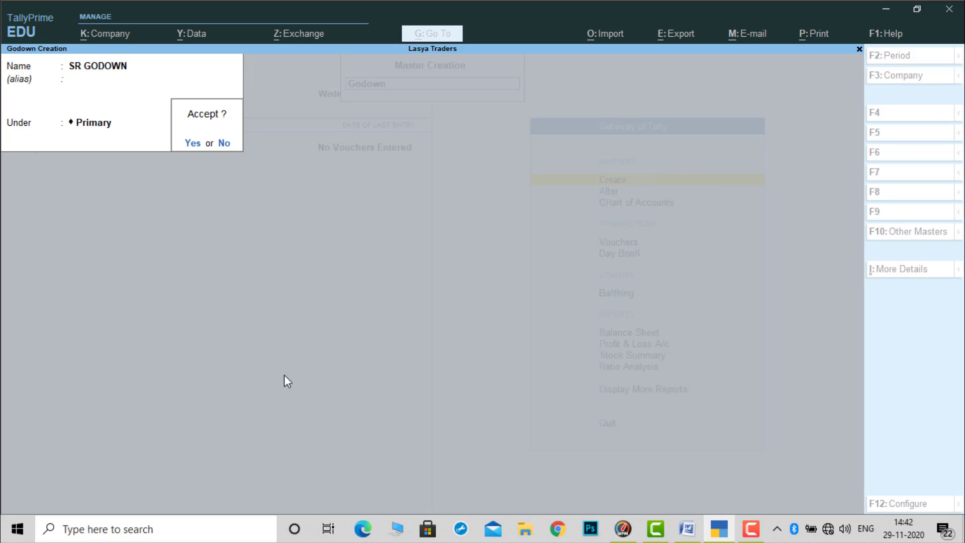
key(Return)
- Create another godown named RK GODOWN under Primary and leave godown creation
text(RK GODOWN)
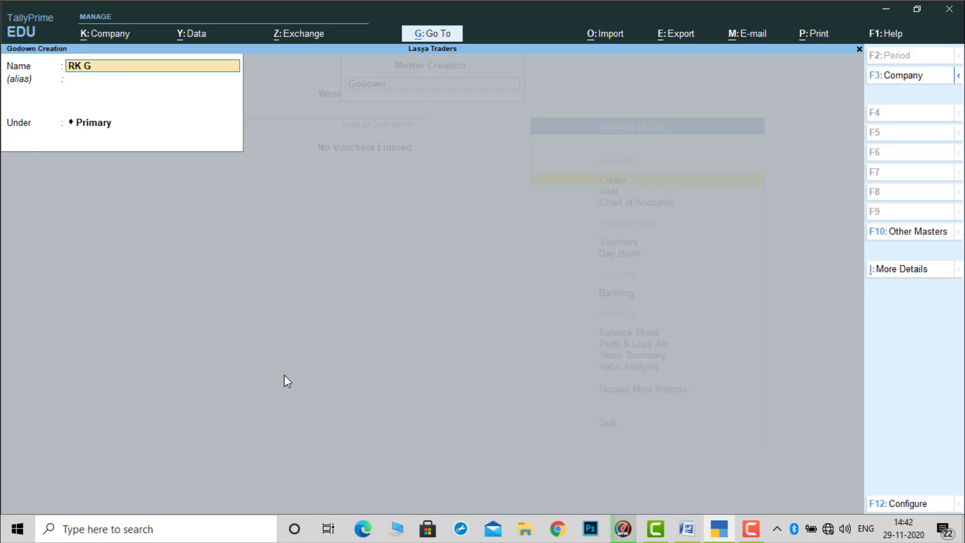
key(Return)
key(Return)
key(Return)
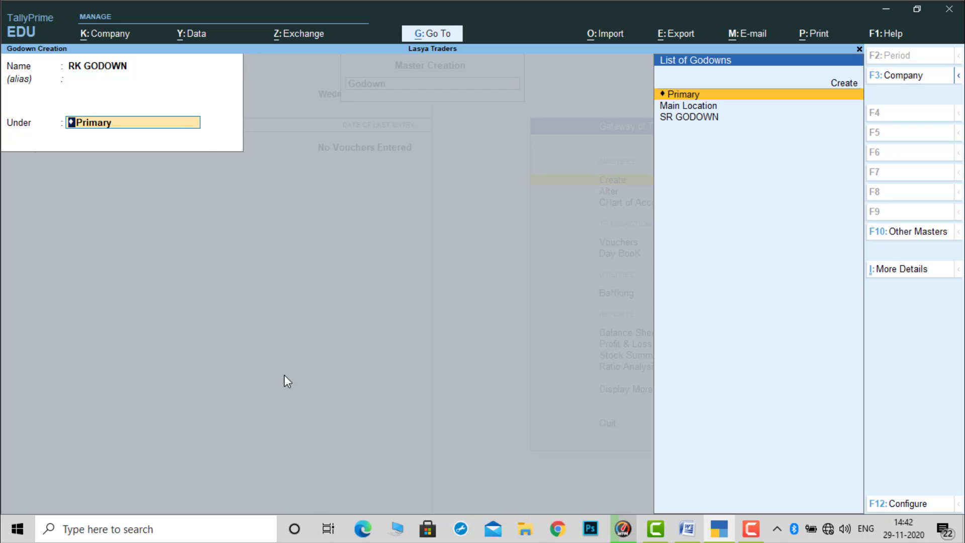
key(Return)
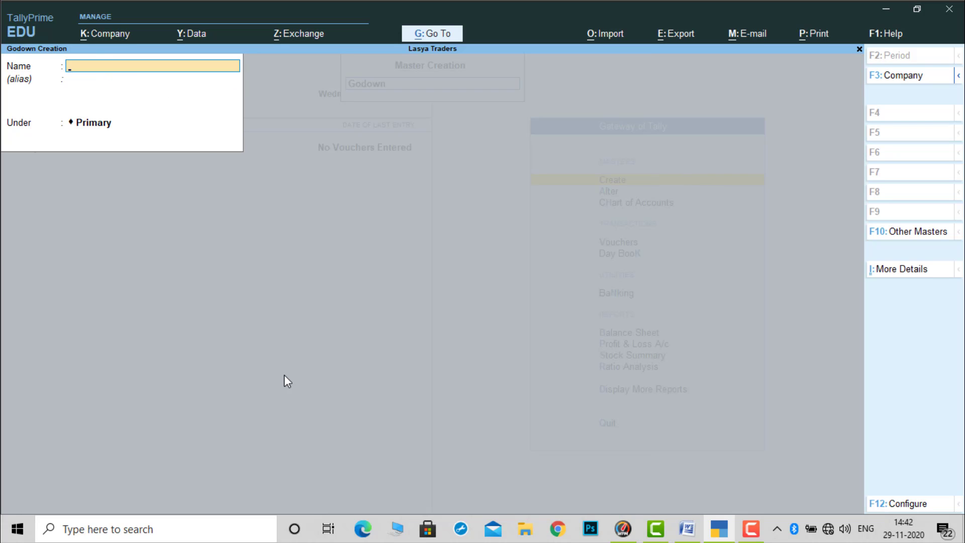
key(Escape)
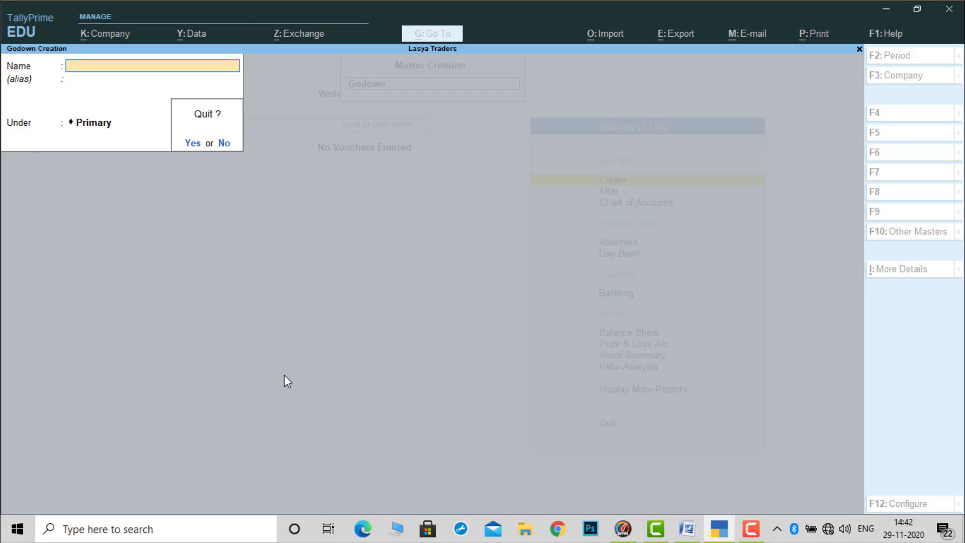
key(Return)
key(Escape)
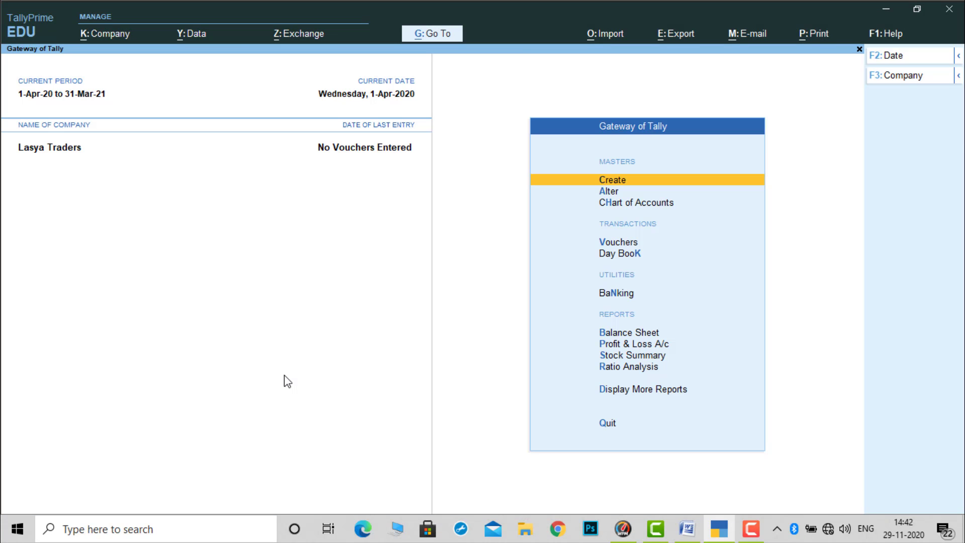
- Start a receipt voucher and credit the Capital ledger with 1,50,00,000
key(Down)
key(Down)
key(Down)
key(Down)
key(Up)
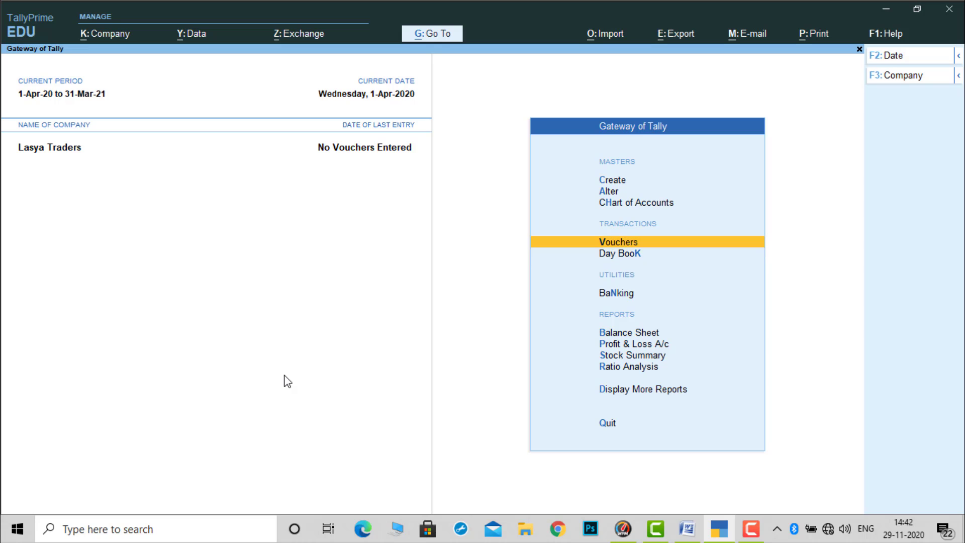
key(Return)
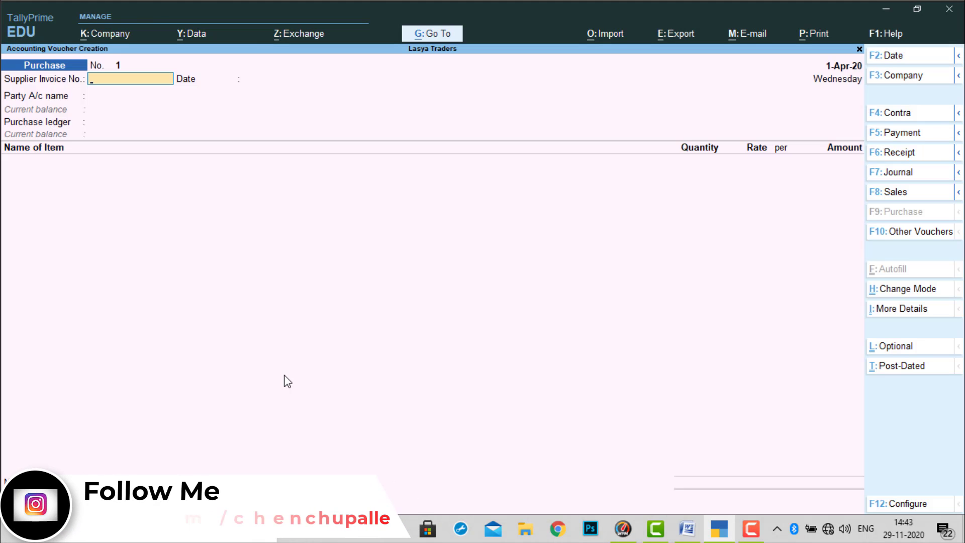
key(F6)
click(911, 160)
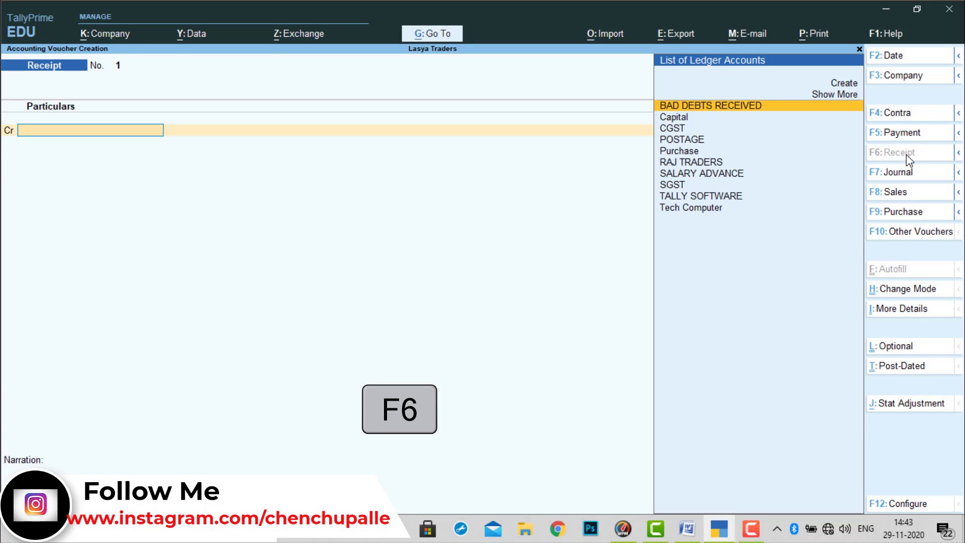
key(Down)
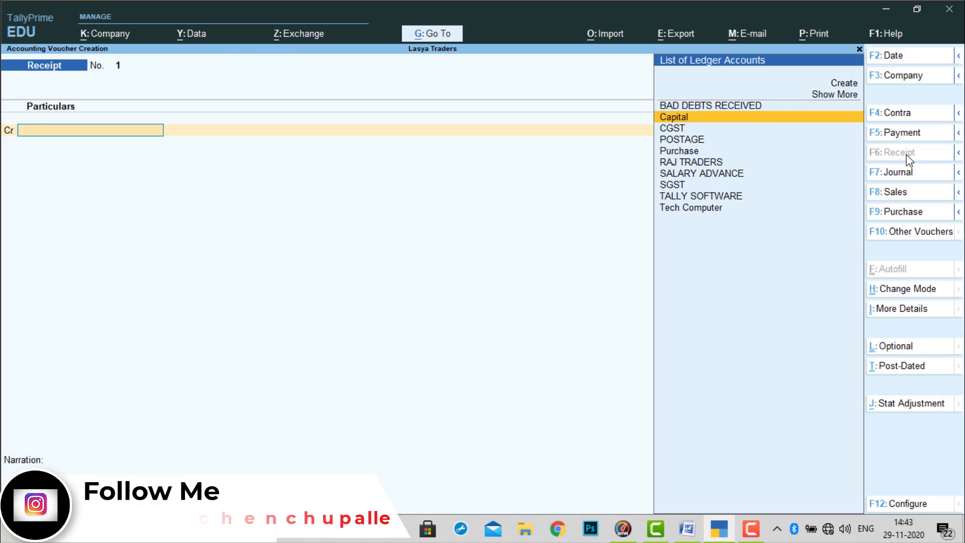
key(Return)
text(1,50,0)
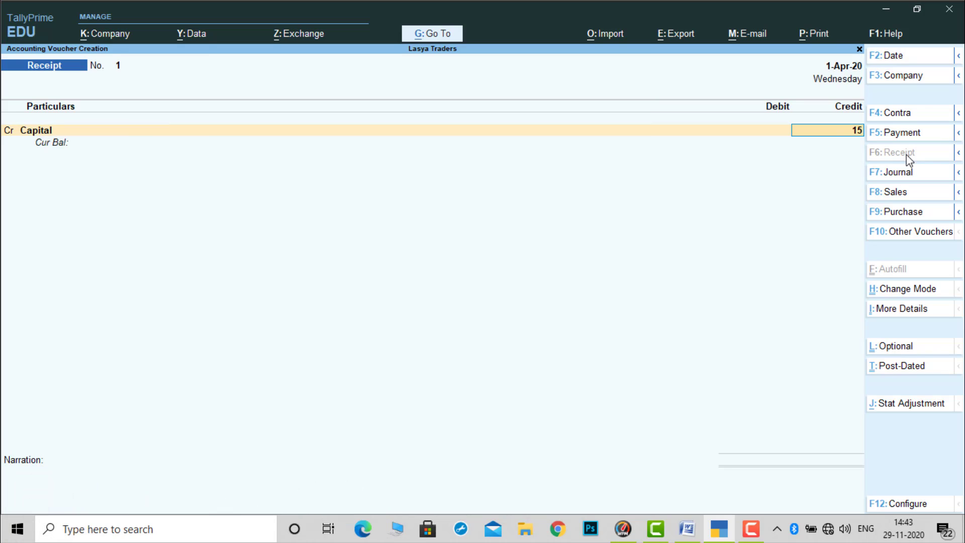
text(0,000)
key(Return)
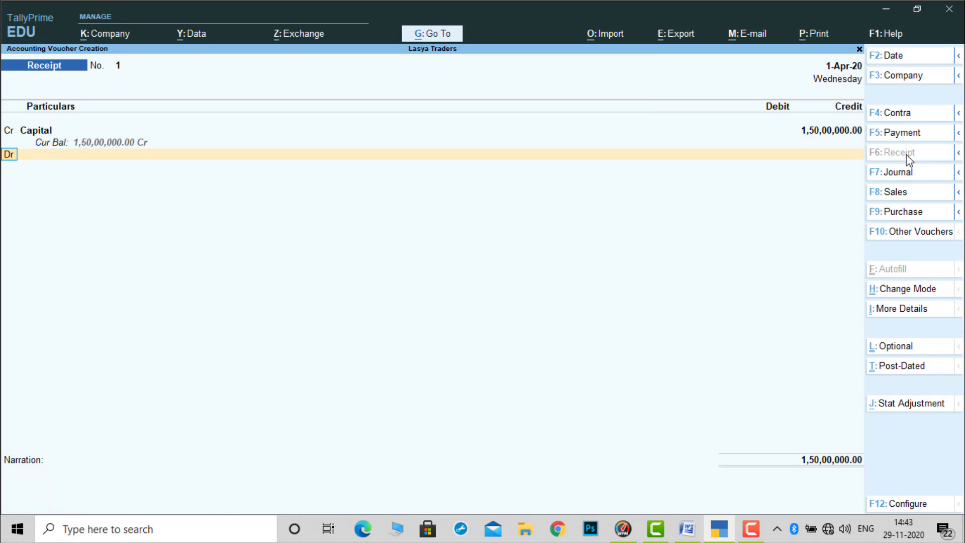
- Correct the Capital credit amount to 15,00,000
key(BackSpace)
text(1)
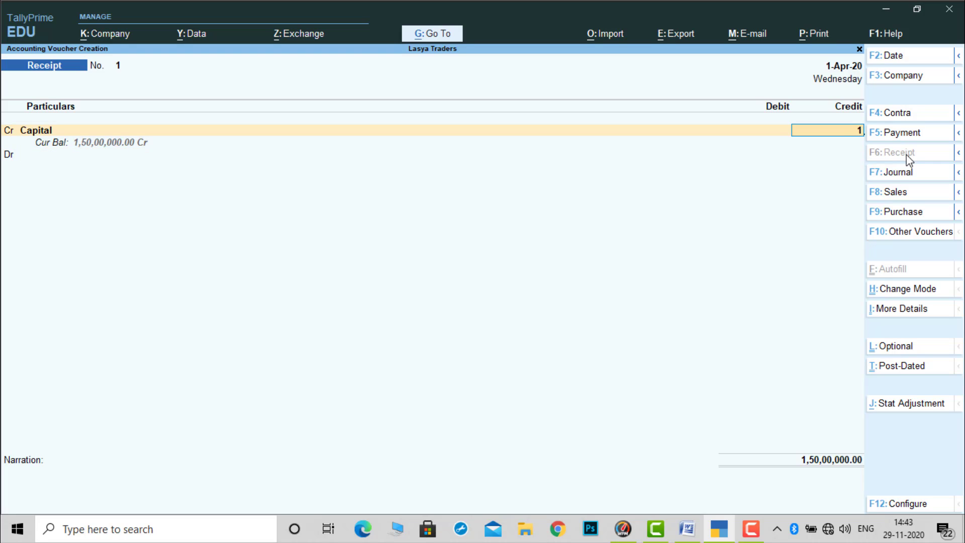
text(500000)
key(Return)
- Debit Cash with 15,00,000, leave the narration empty and accept the receipt voucher
key(Down)
key(Down)
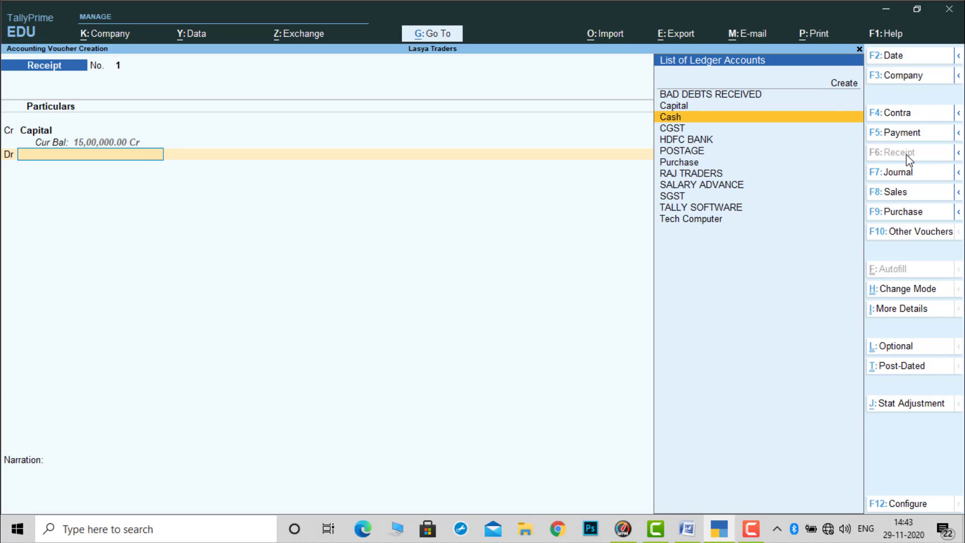
key(Return)
key(Return)
key(Return)
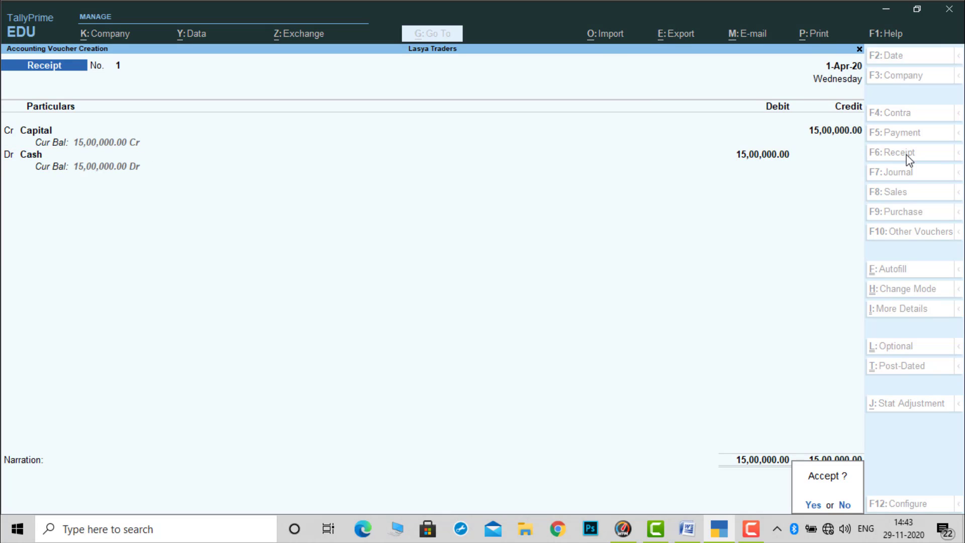
key(Return)
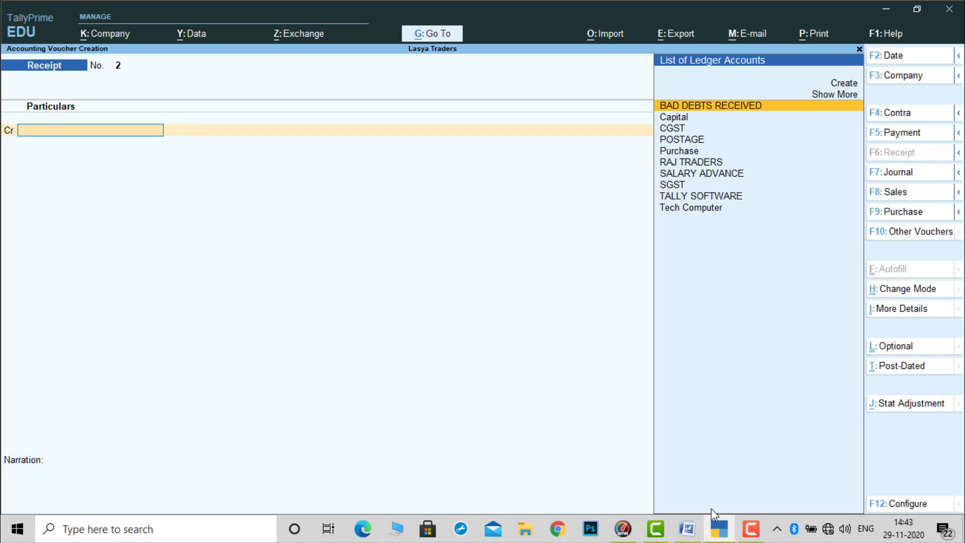
- Switch to the Word document, check the supplier named in the second transaction and switch back to TallyPrime
click(720, 536)
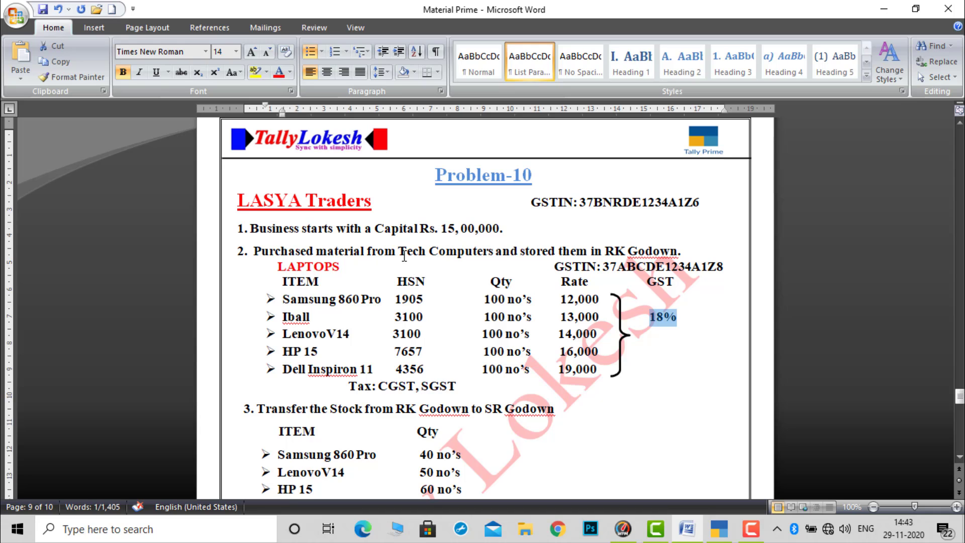
drag(399, 251, 495, 251)
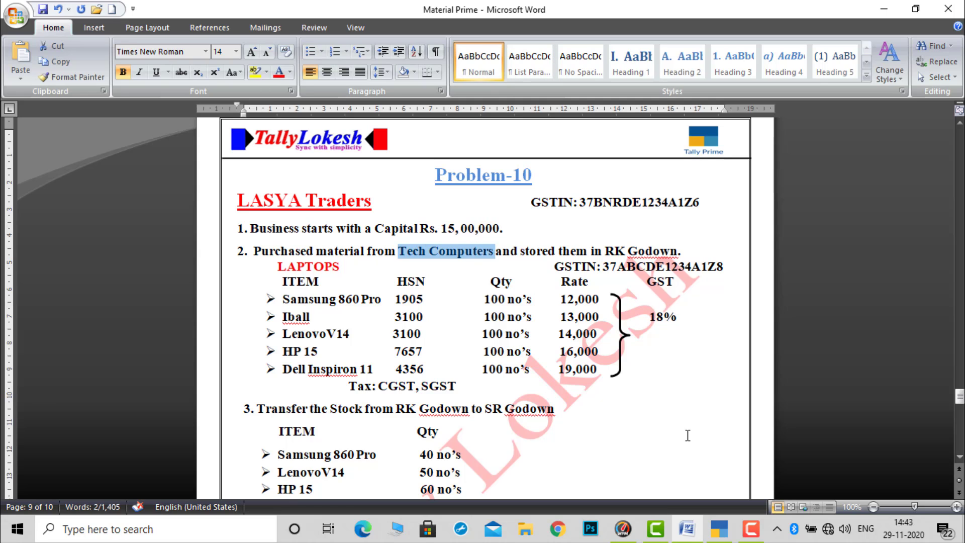
click(719, 528)
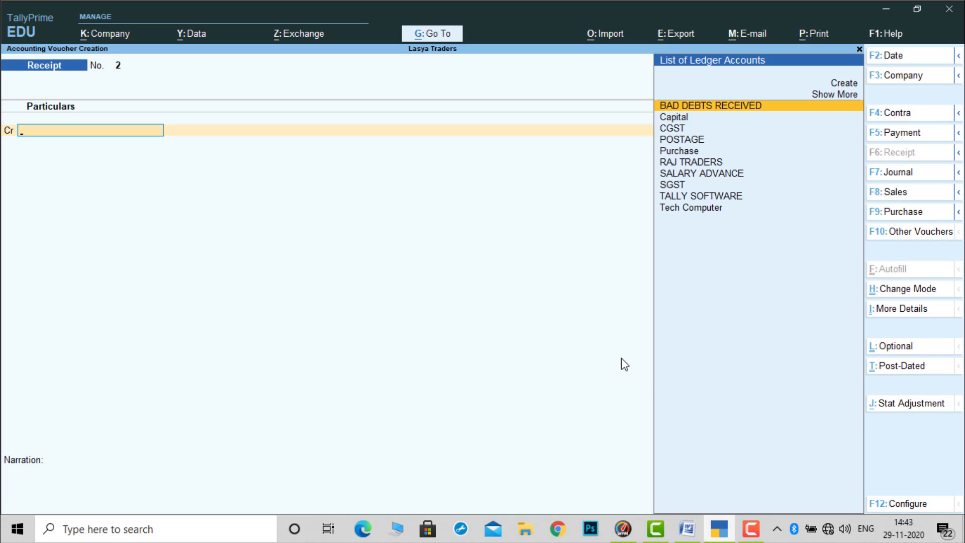
- Start a purchase voucher with Tech Computer as the party account and keep its existing party details
key(F9)
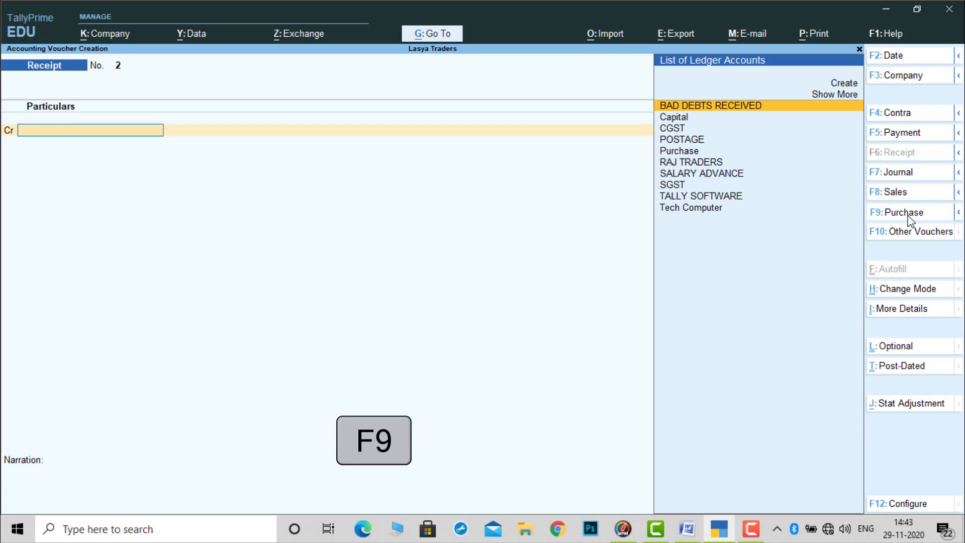
click(910, 220)
key(Return)
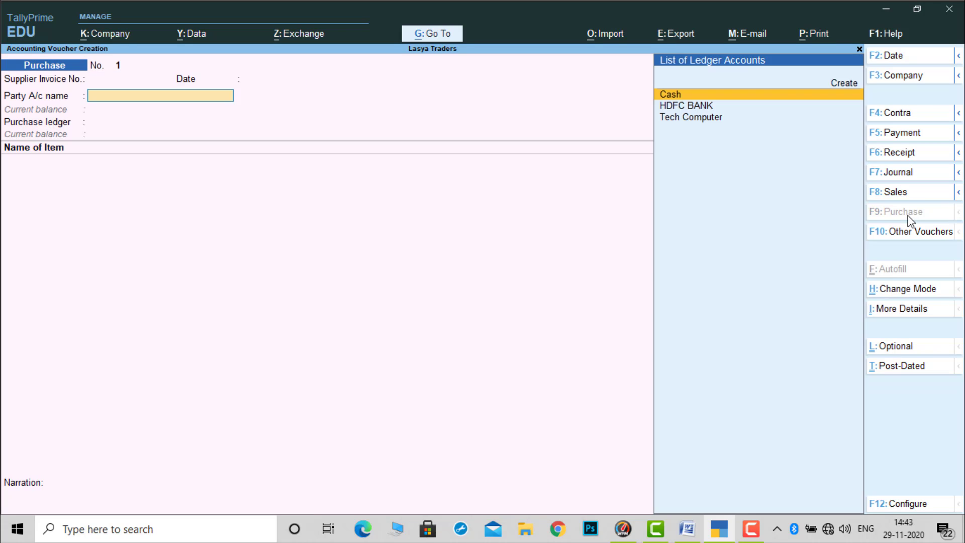
key(Down)
key(Down)
key(Return)
key(Return)
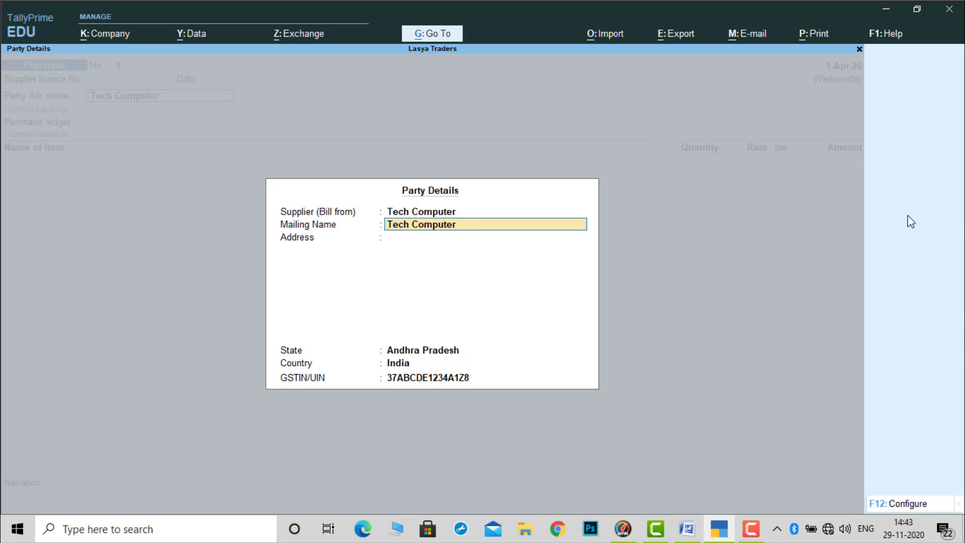
key(Return)
key(Return)
- Set the purchase ledger to Purchase, check the item list in Word, and add Samsung 860 Pro as the first item in TallyPrime
key(Return)
key(Return)
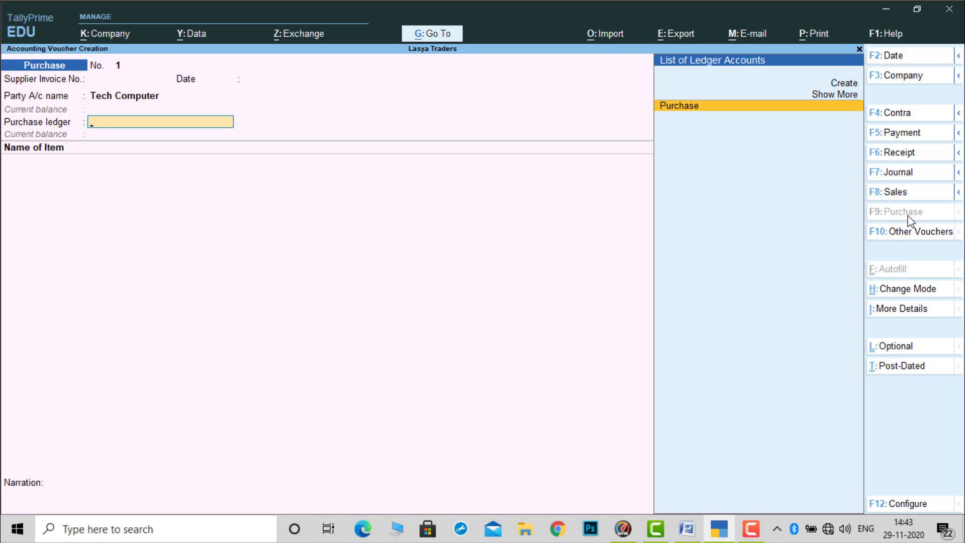
key(Return)
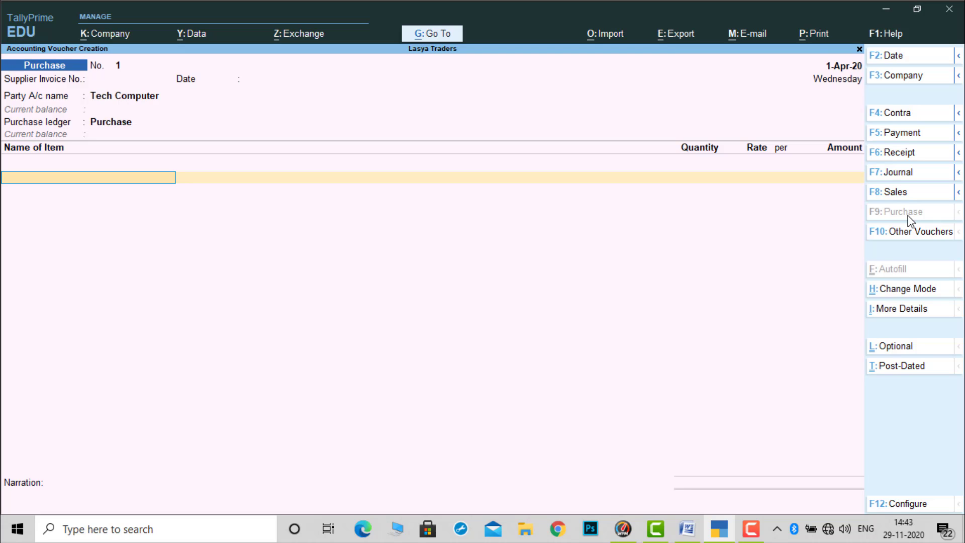
click(726, 536)
click(726, 536)
text(S)
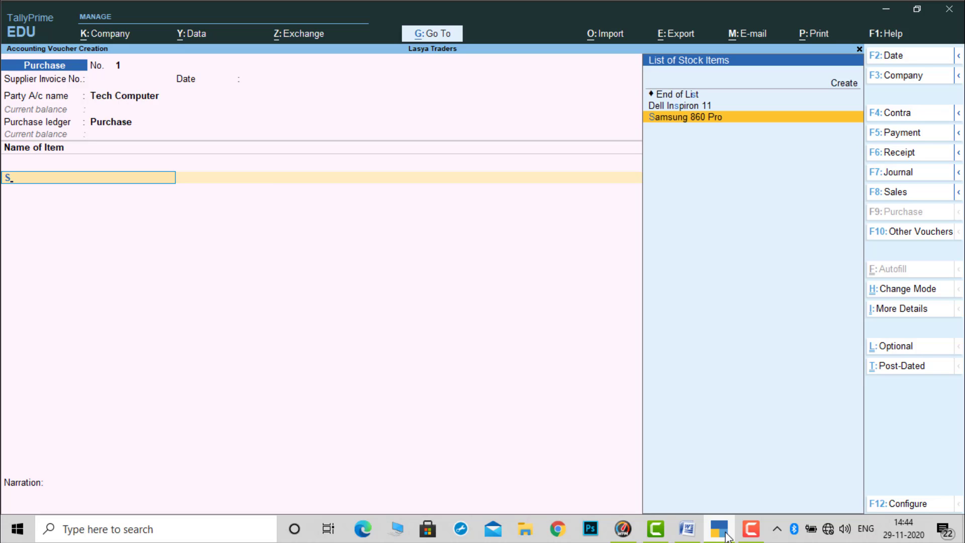
key(Return)
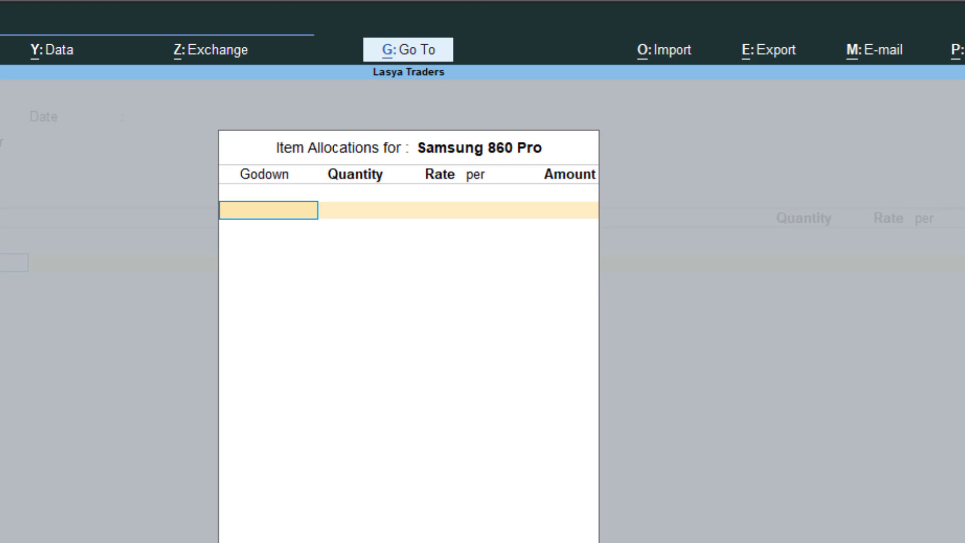
- Check the storage godown for the second transaction in Word, then return to TallyPrime and allocate Samsung 860 Pro to RK GODOWN
key(Down)
key(Down)
key(Down)
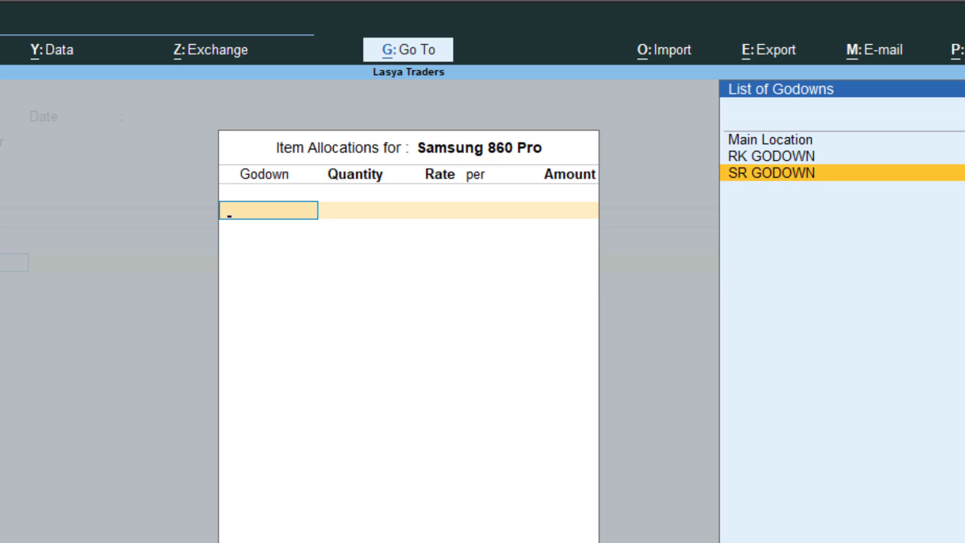
key(alt+Tab)
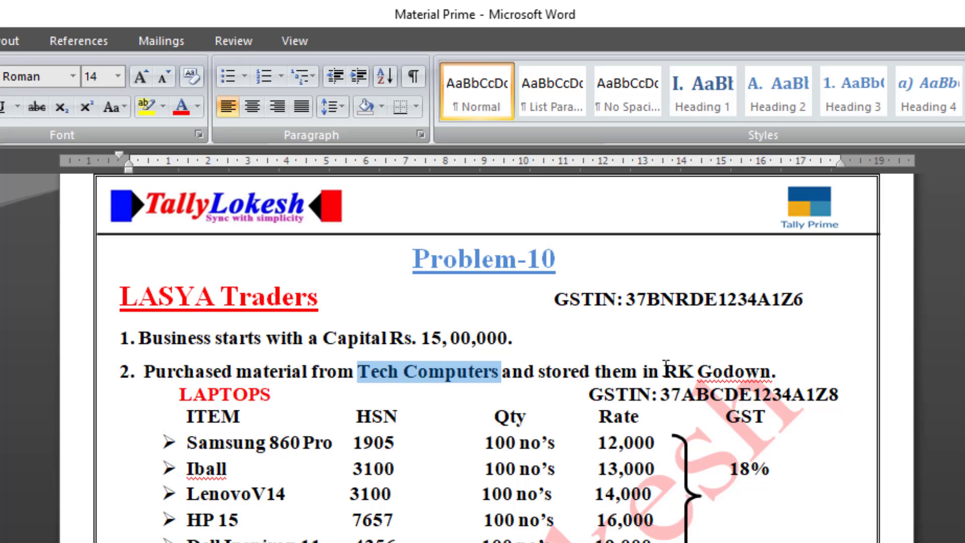
drag(665, 371, 793, 371)
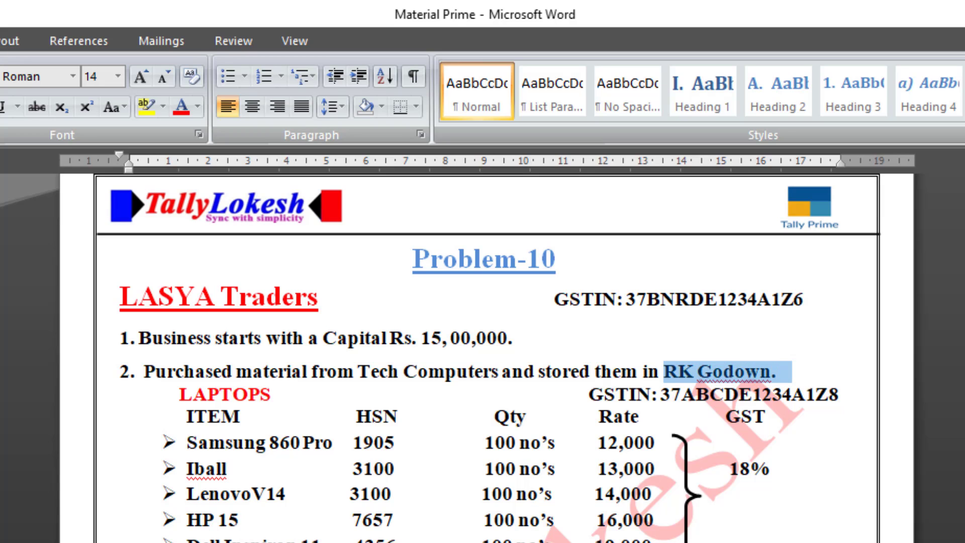
key(alt+Tab)
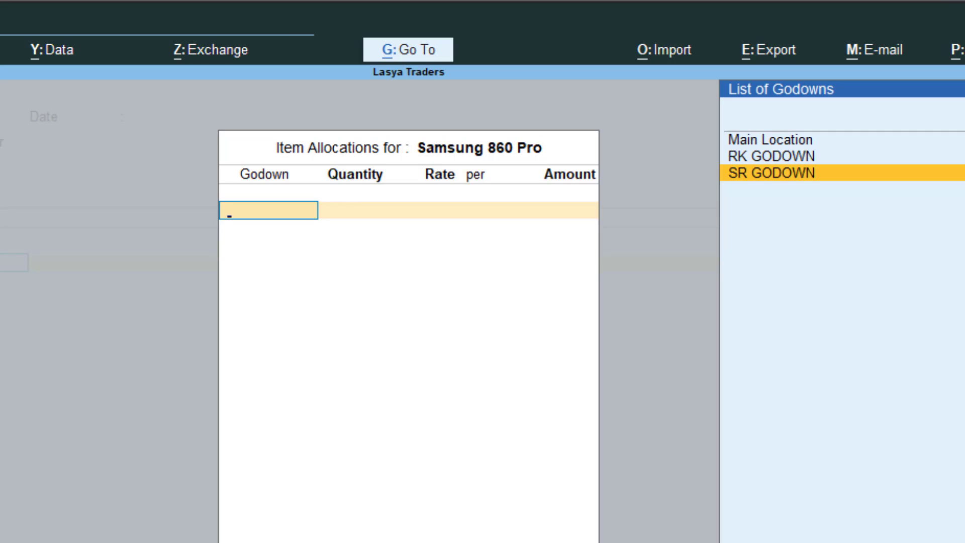
key(Up)
key(Return)
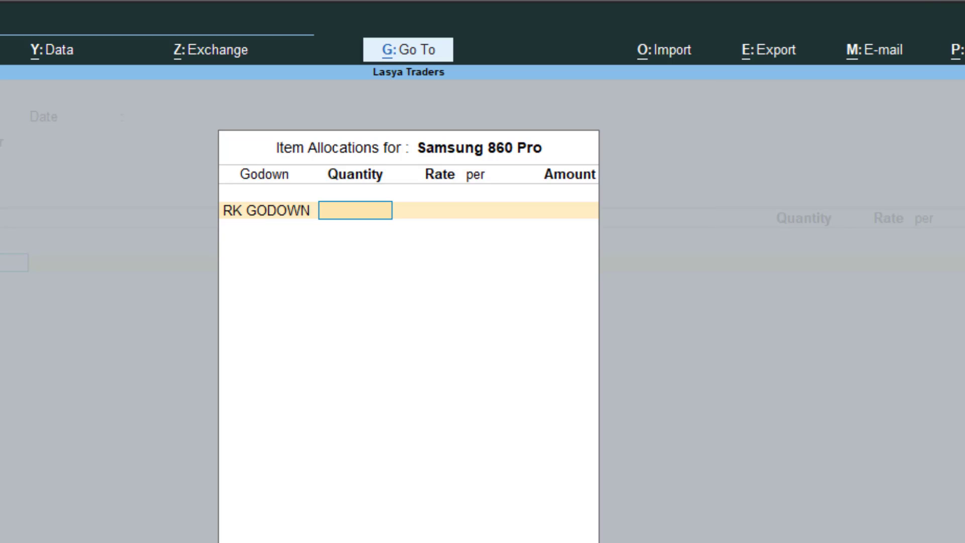
- Enter 100 nos of Samsung 860 Pro at a rate of 12,000, checking the rate in Word, and complete its allocation in TallyPrime
text(100)
key(Return)
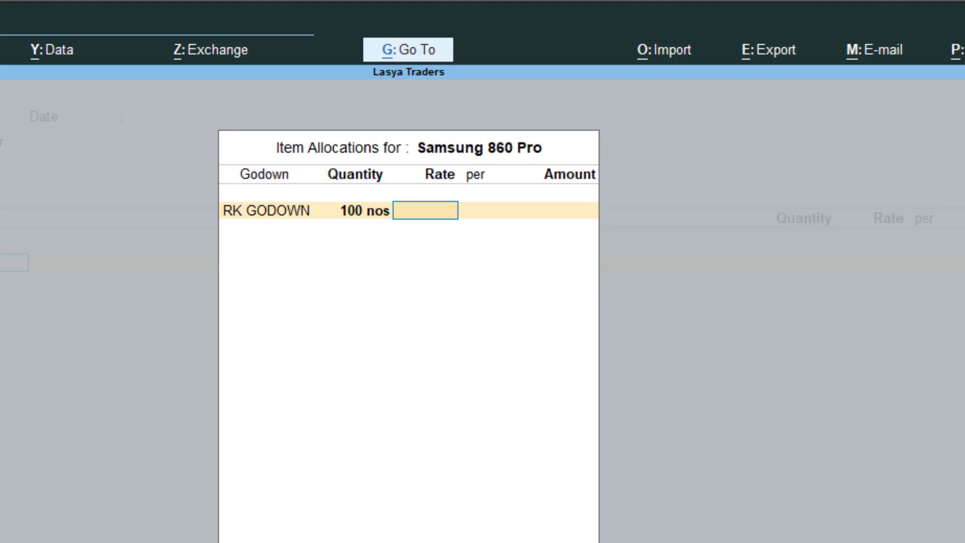
key(alt+Tab)
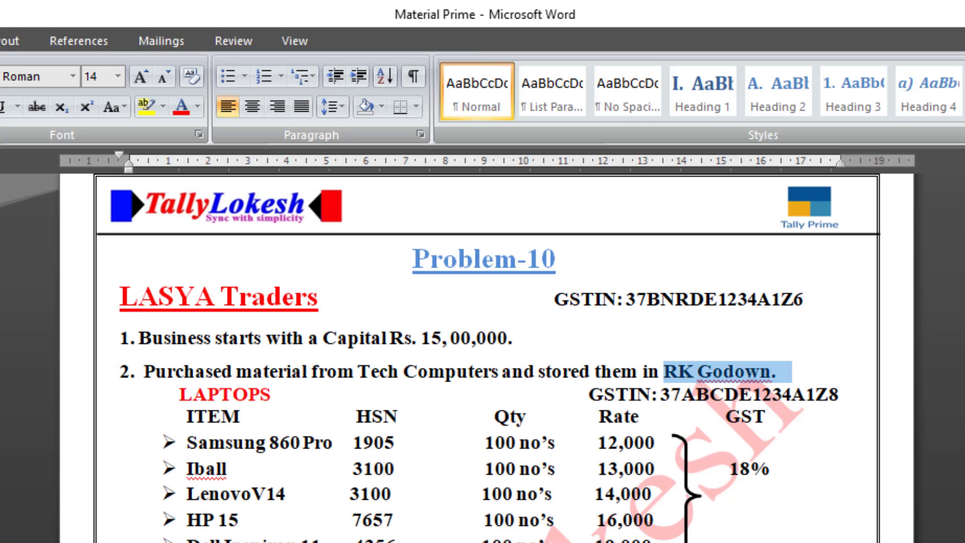
key(alt+Tab)
text(12,)
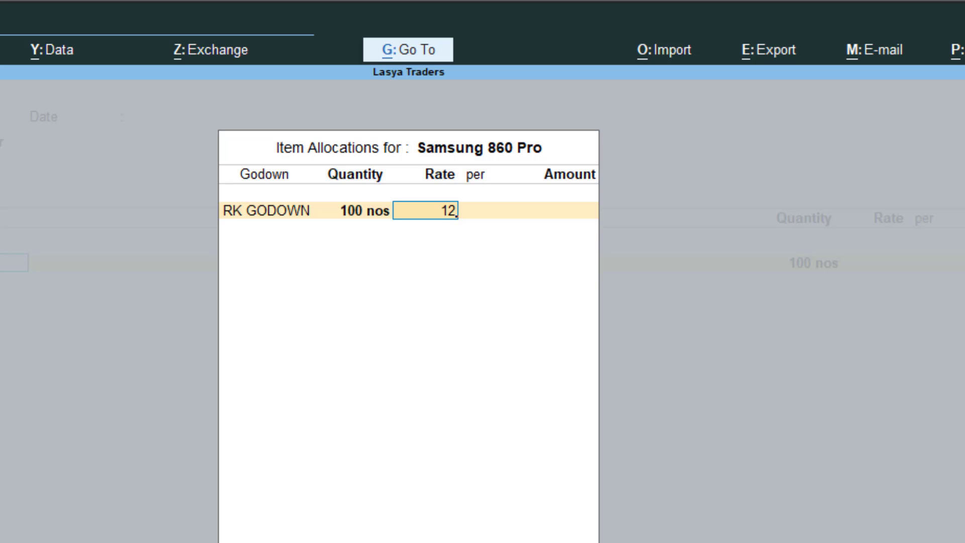
text(000)
key(Return)
key(Return)
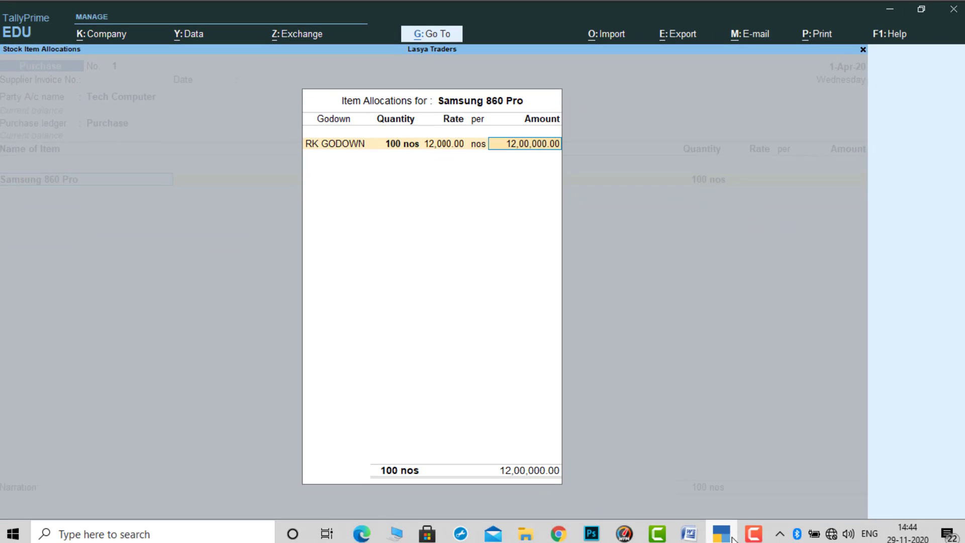
key(Return)
key(Return)
key(Return)
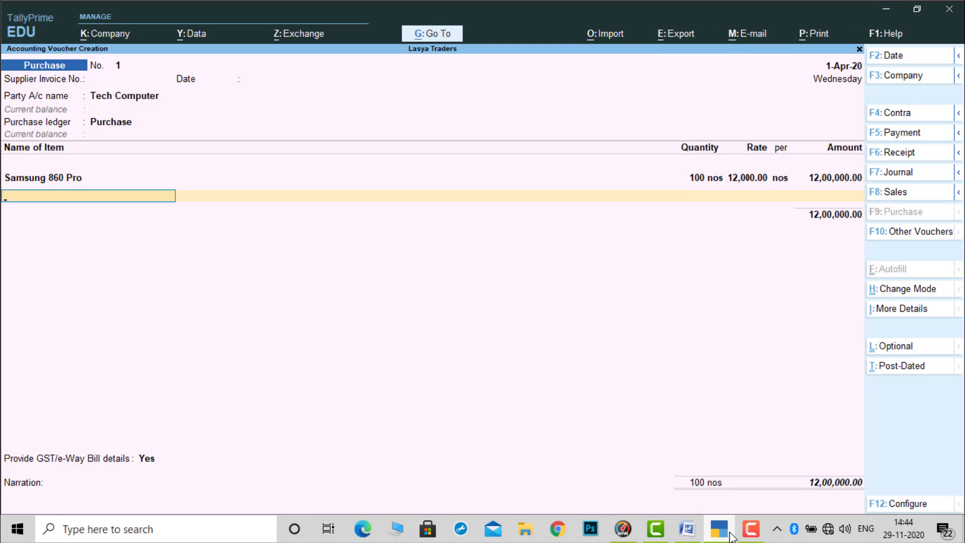
- Check the next laptop in Word, then return to TallyPrime, add Iball as the second item and allocate it to RK GODOWN
key(alt+Tab)
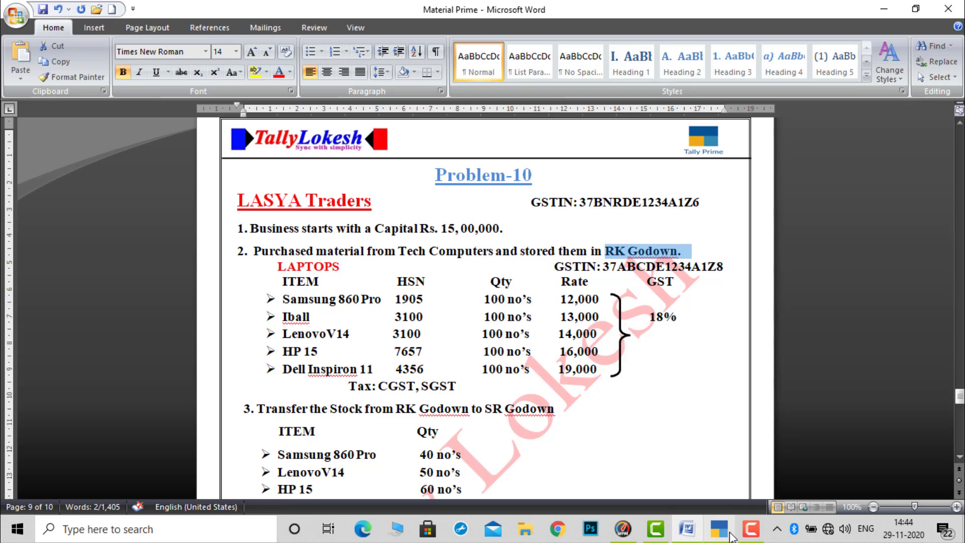
click(730, 537)
text(I)
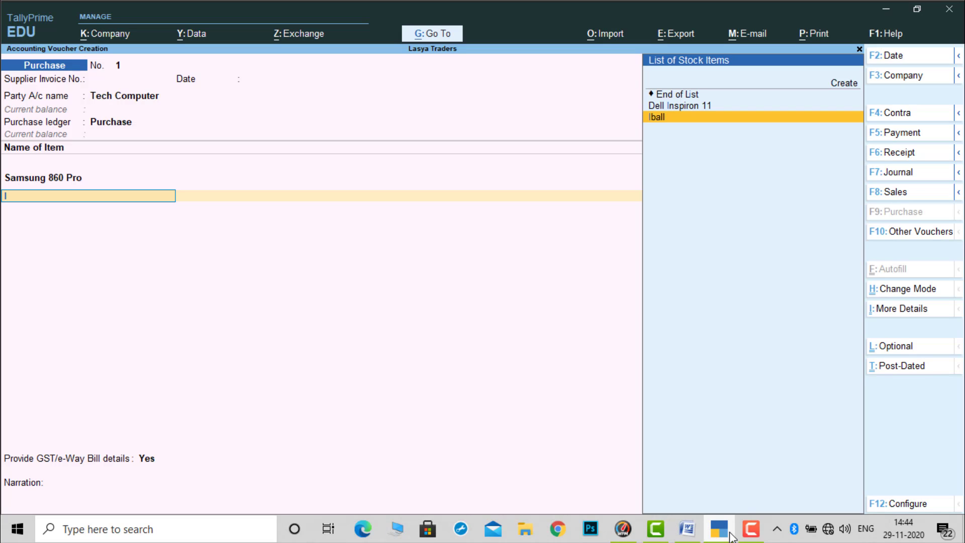
key(Return)
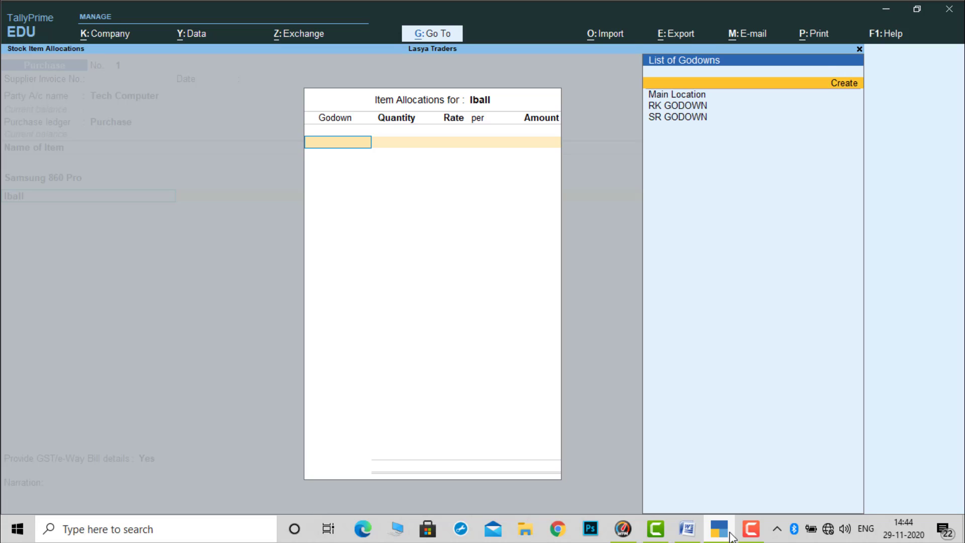
key(Down)
key(Down)
key(Return)
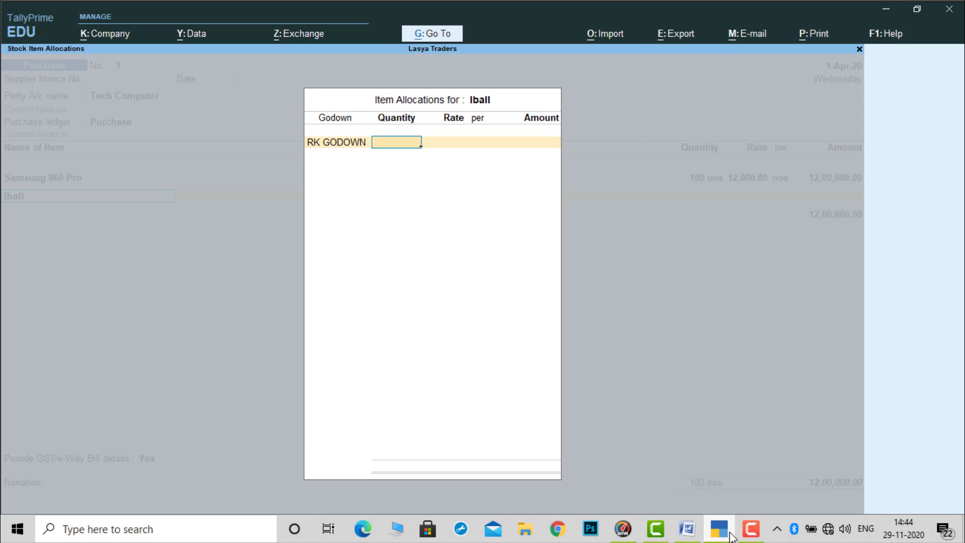
- Enter 100 nos of Iball at a rate of 13,000 and complete its item allocation
text(100)
key(Return)
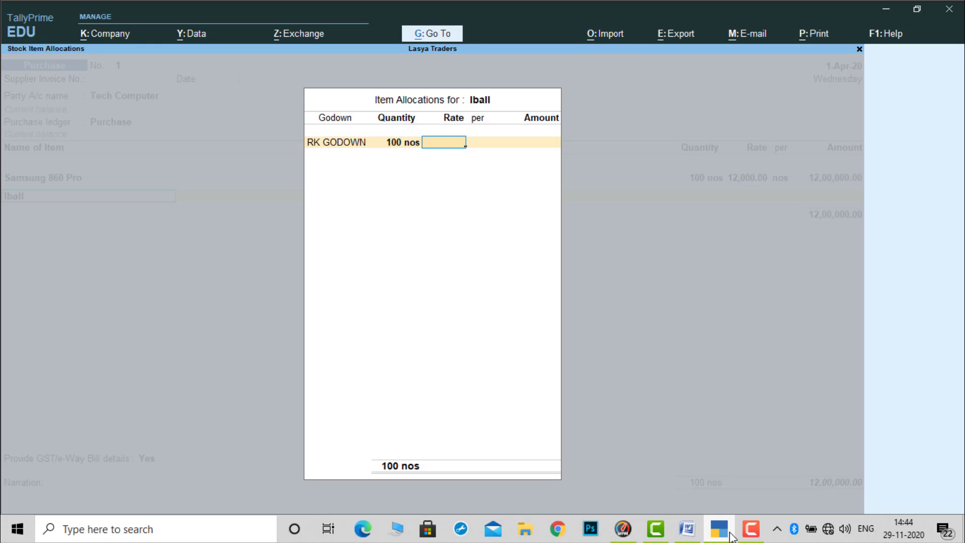
text(13000)
key(Return)
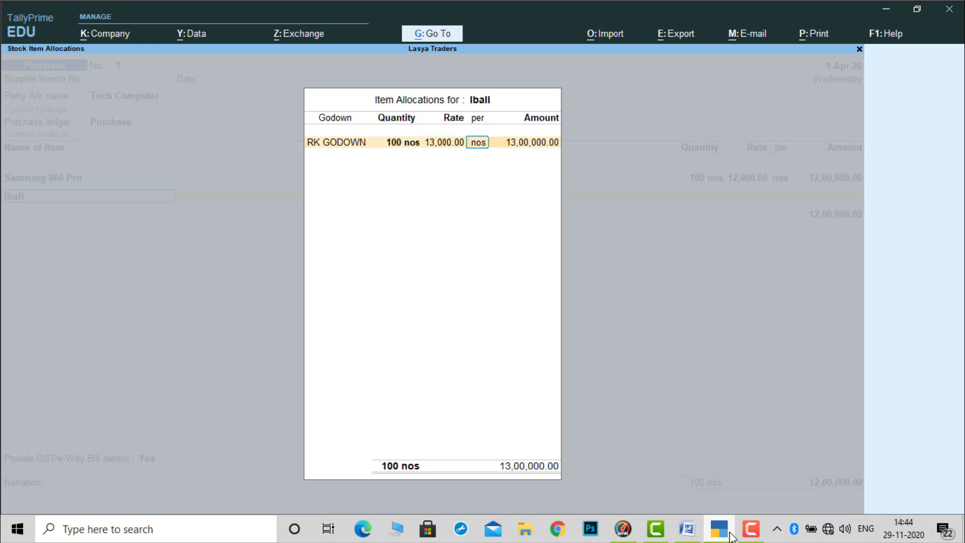
key(Return)
key(Return)
key(Return)
key(Return)
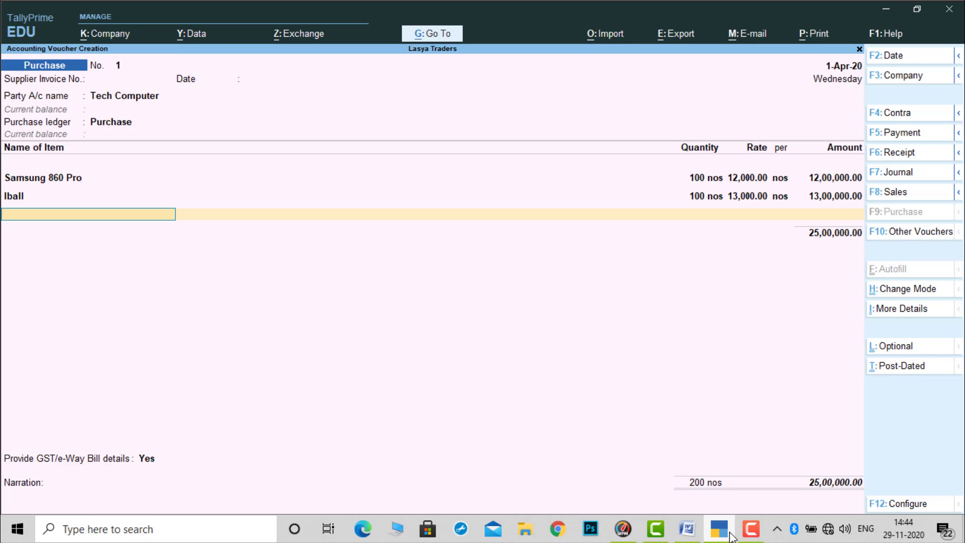
- Check the third laptop in Word, then return to TallyPrime, add LenovoV14 to the purchase and allocate it to RK GODOWN
click(728, 536)
click(728, 535)
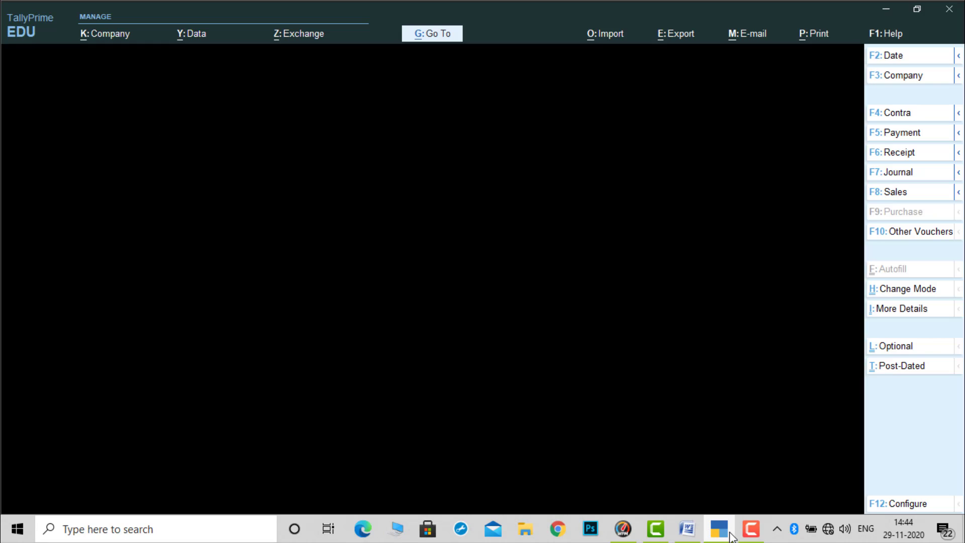
text(L)
key(Return)
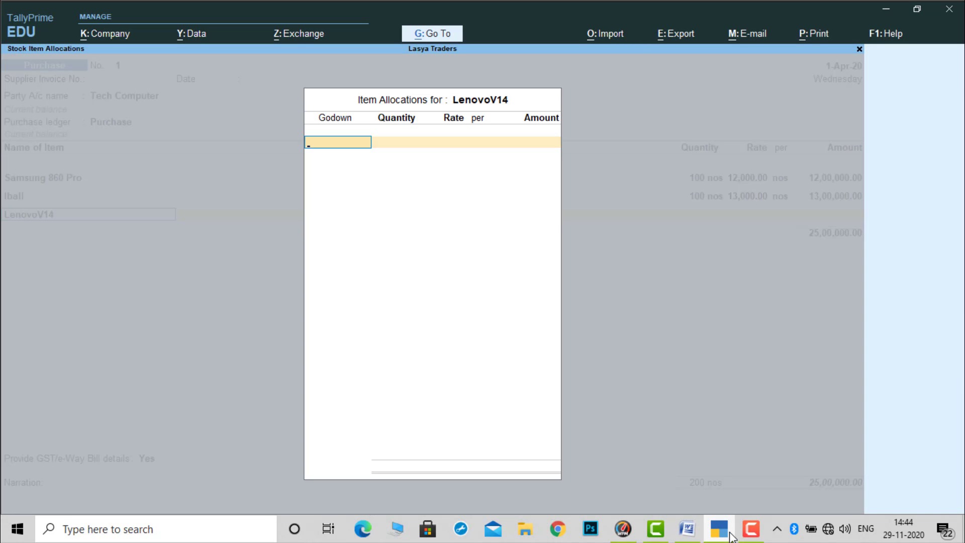
key(Down)
key(Down)
key(Return)
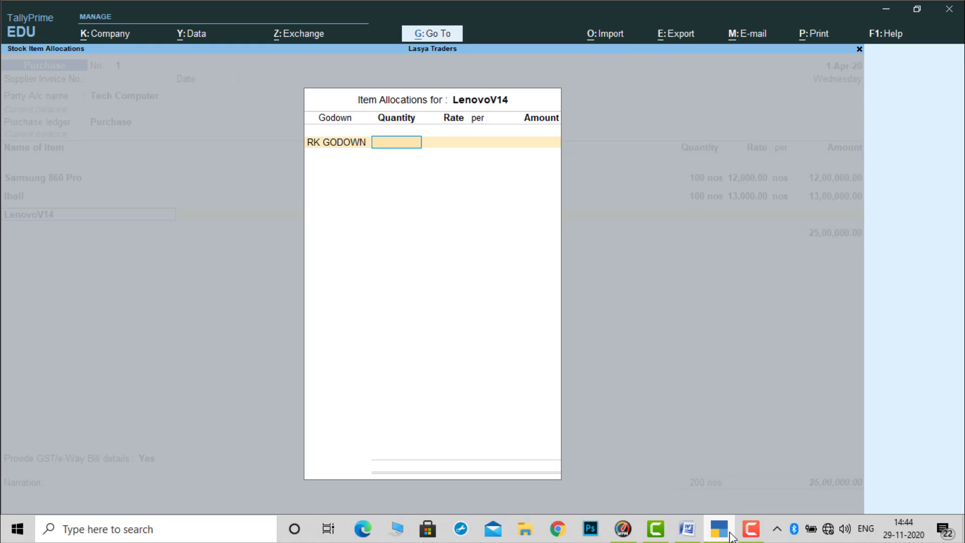
- Check LenovoV14's quantity and rate in Word, then enter 100 nos at 14,000 in TallyPrime and complete its allocation
click(729, 535)
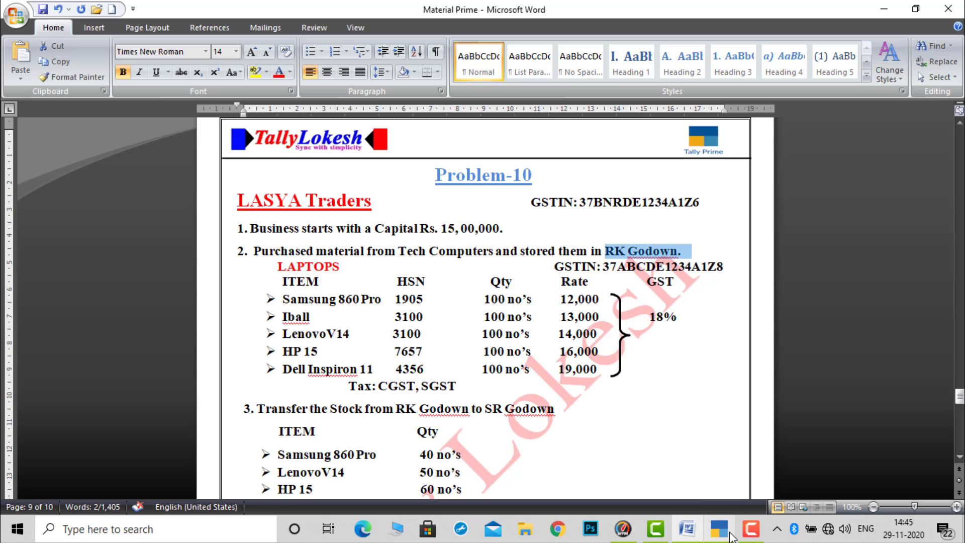
click(729, 535)
text(100)
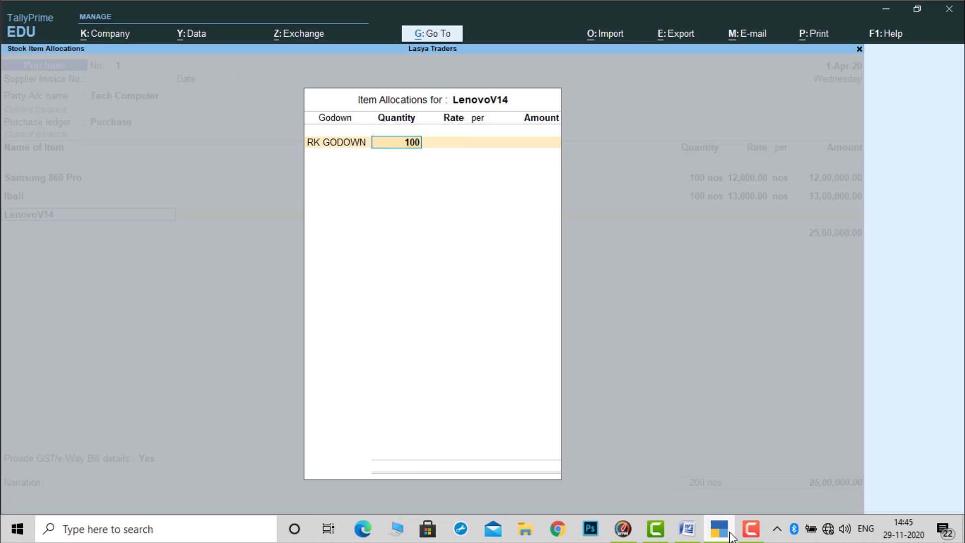
key(Return)
text(1)
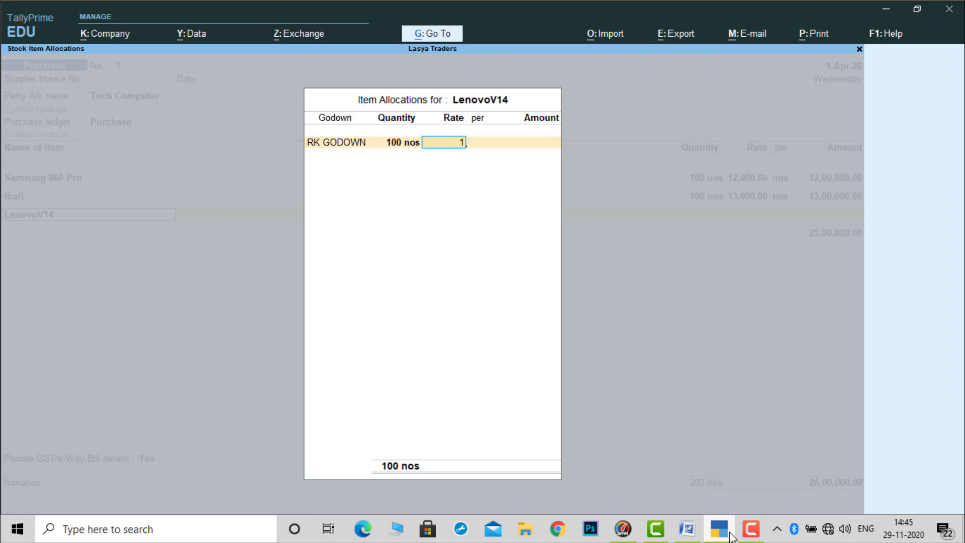
text(4000)
key(Return)
key(Return)
key(Return)
key(Return)
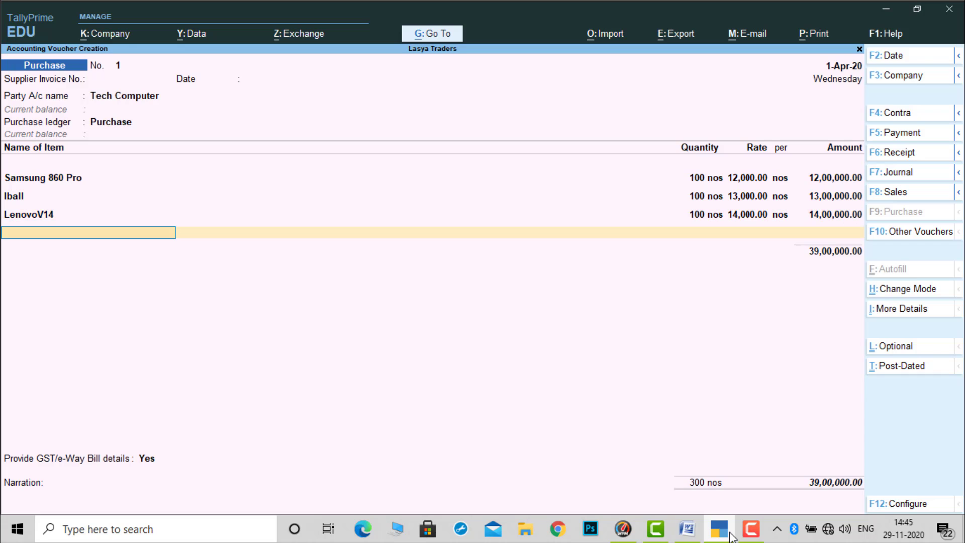
- Check the fourth laptop in Word, then return to TallyPrime, add HP 15 to the purchase and allocate it to RK GODOWN
key(alt+Tab)
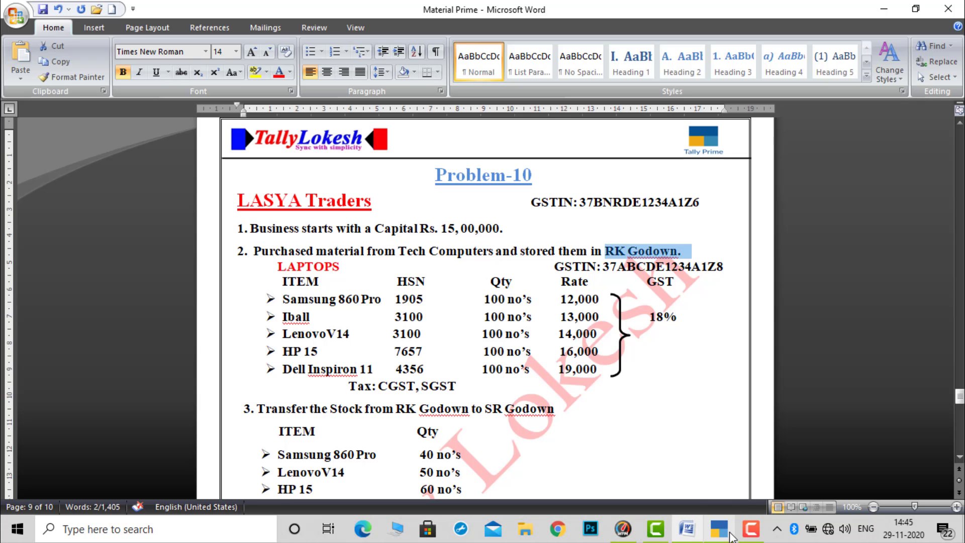
key(alt+Tab)
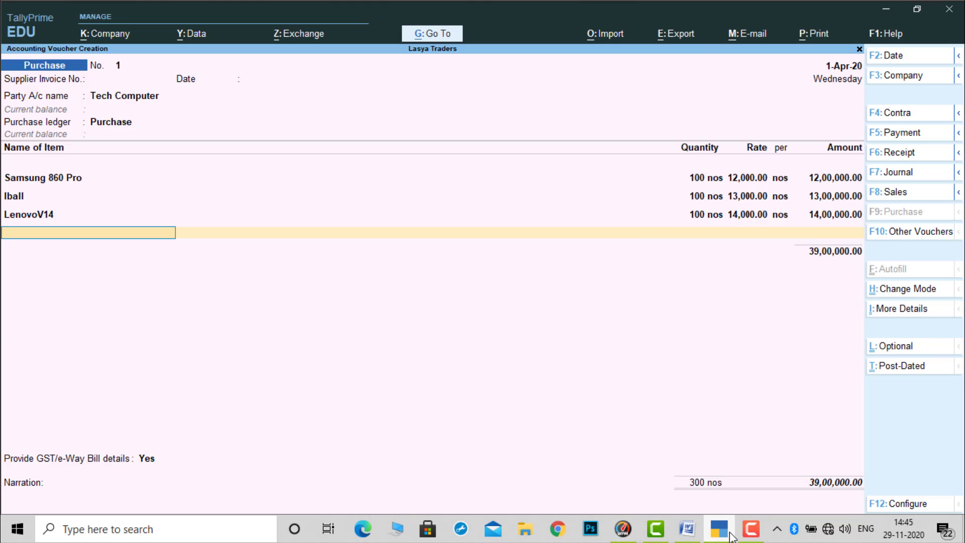
text(S)
key(BackSpace)
text(H)
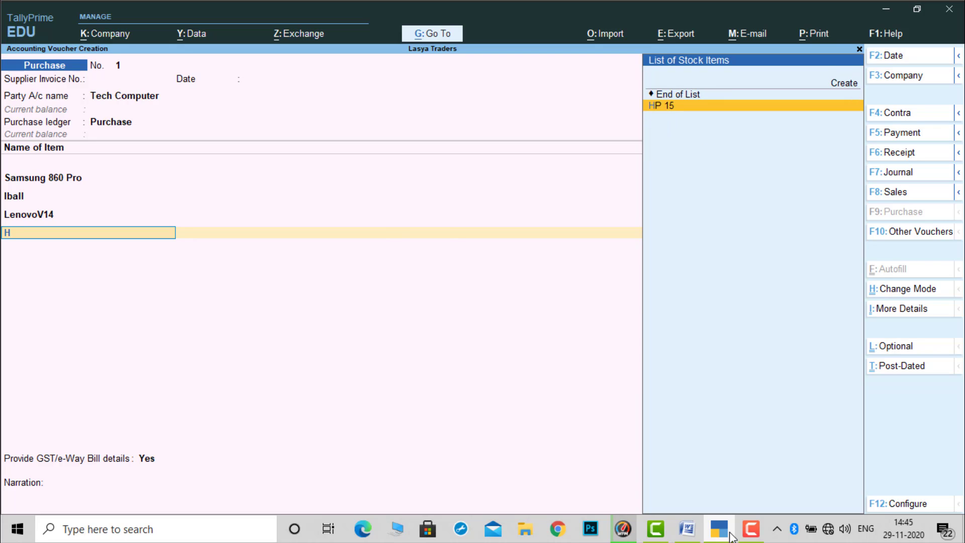
key(Return)
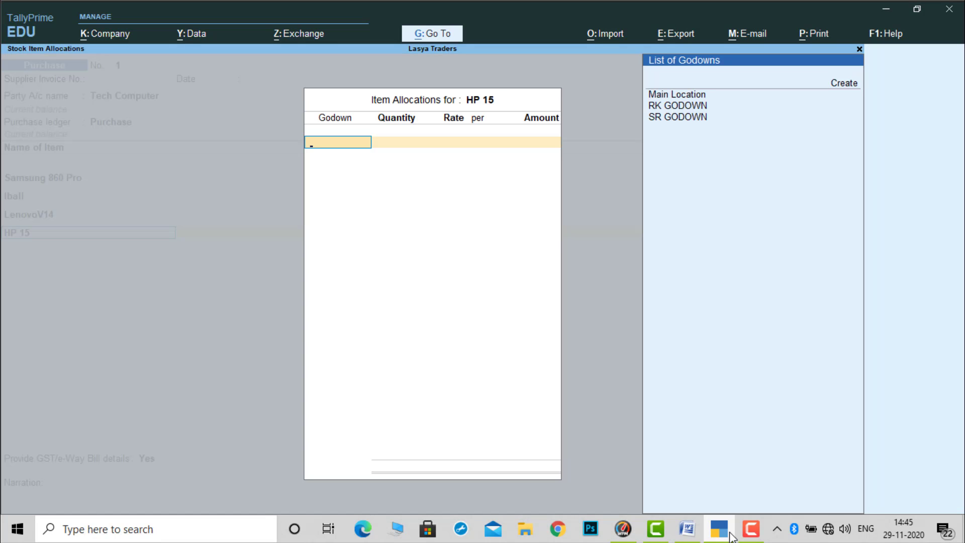
key(Down)
key(Down)
key(Down)
key(Return)
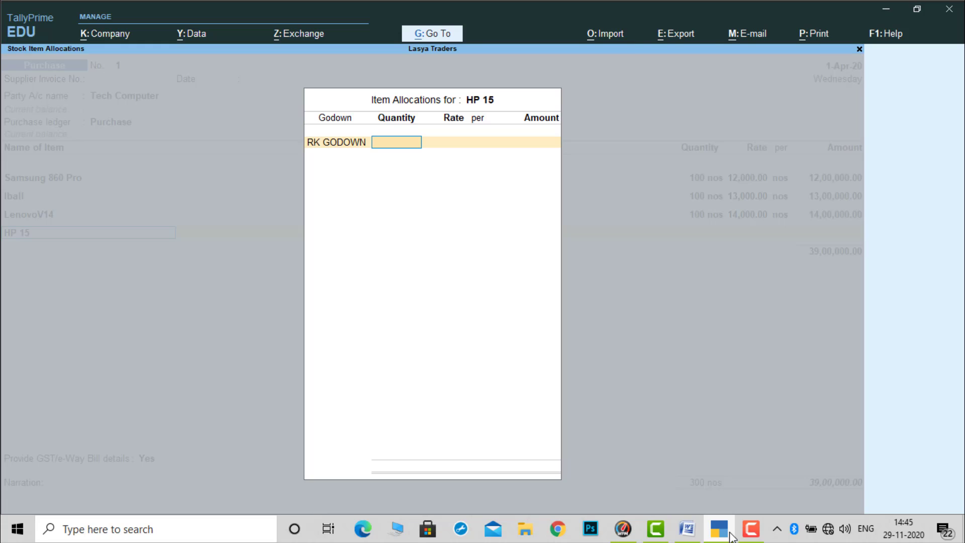
- Enter 100 nos of HP 15 at a rate of 16,000 and complete its item allocation
text(100)
key(Return)
text(1)
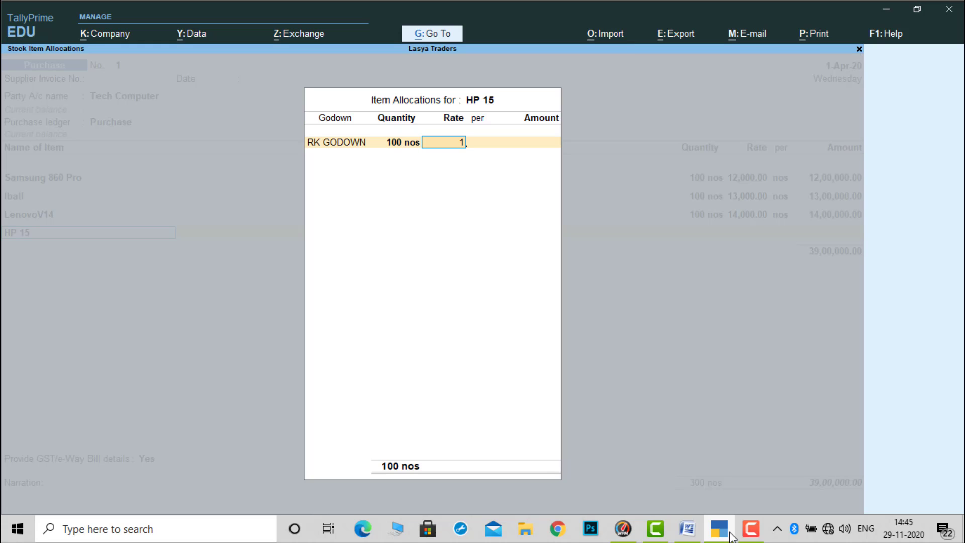
text(6,000)
key(Return)
key(Return)
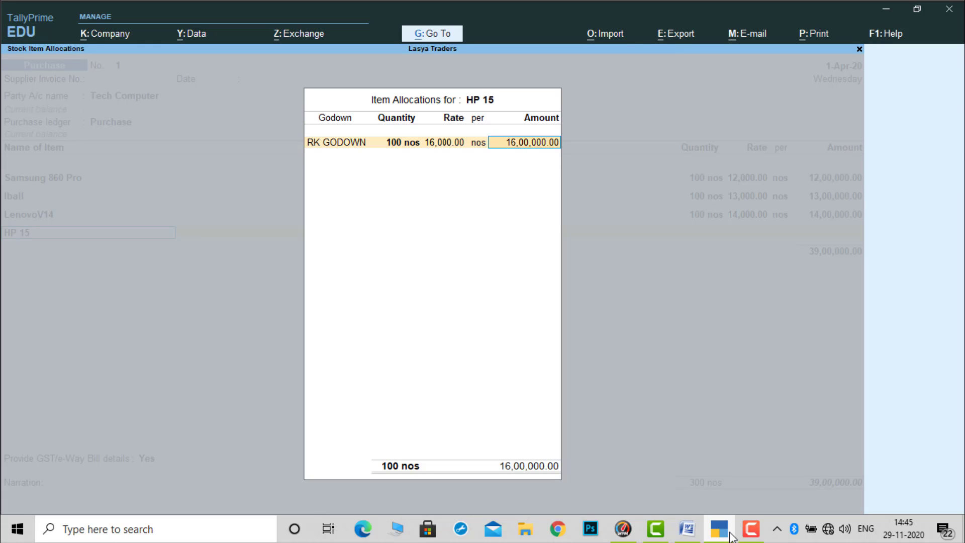
key(Return)
key(Return)
key(Return)
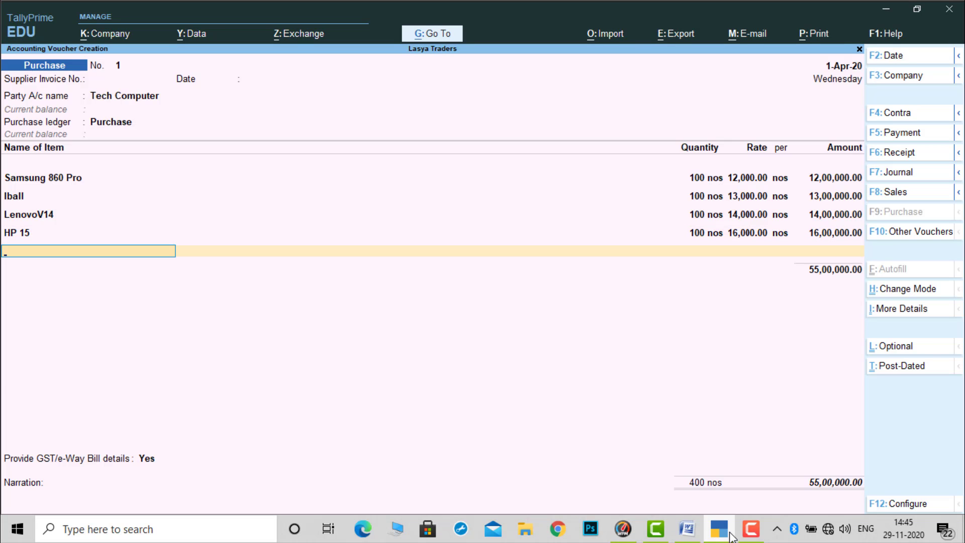
- Check the fifth laptop in Word, then return to TallyPrime, add Dell Inspiron 11 to the purchase and allocate it to RK GODOWN
click(730, 535)
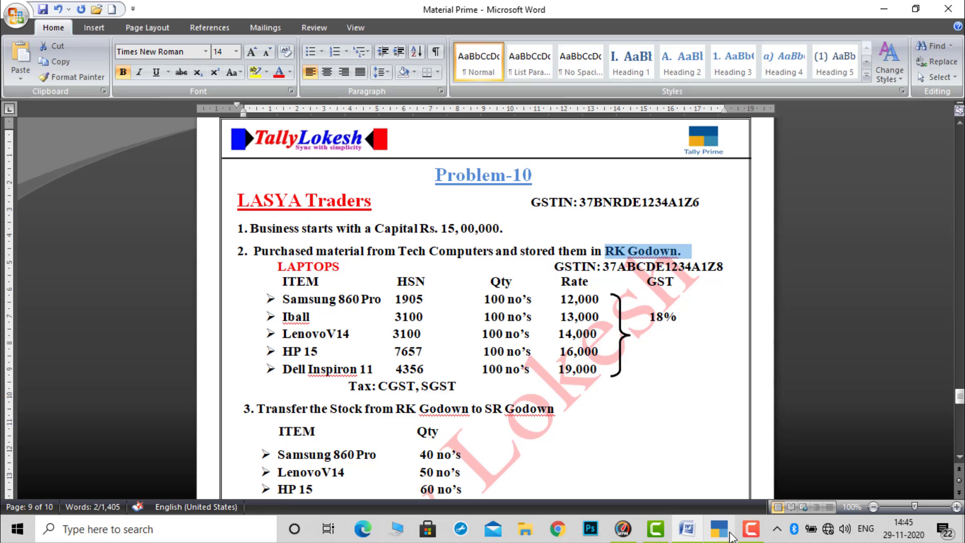
click(720, 529)
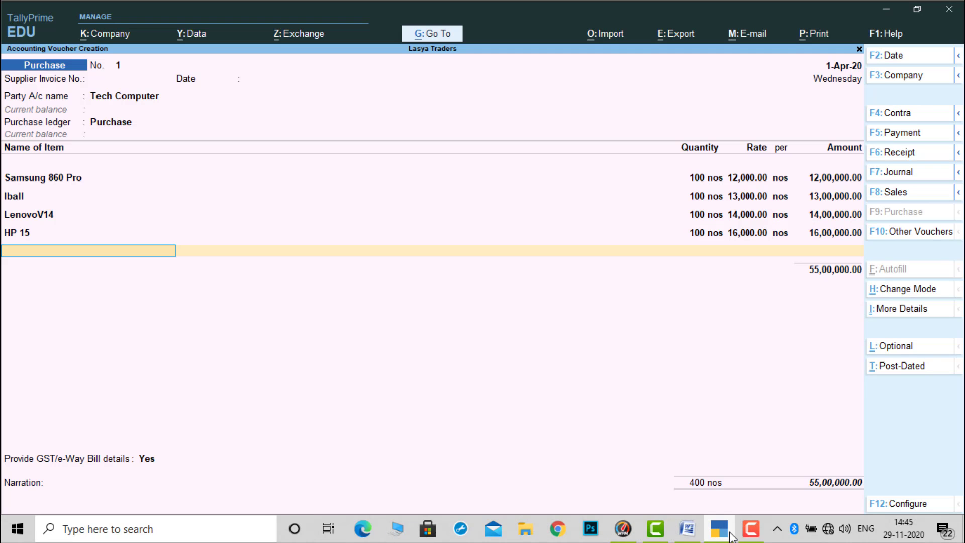
text(D)
key(Return)
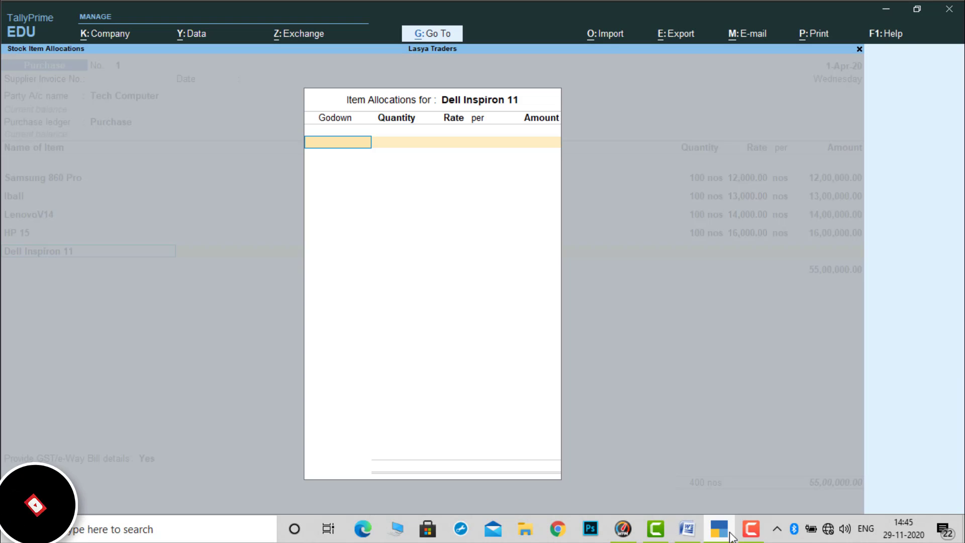
key(Down)
key(Down)
key(Return)
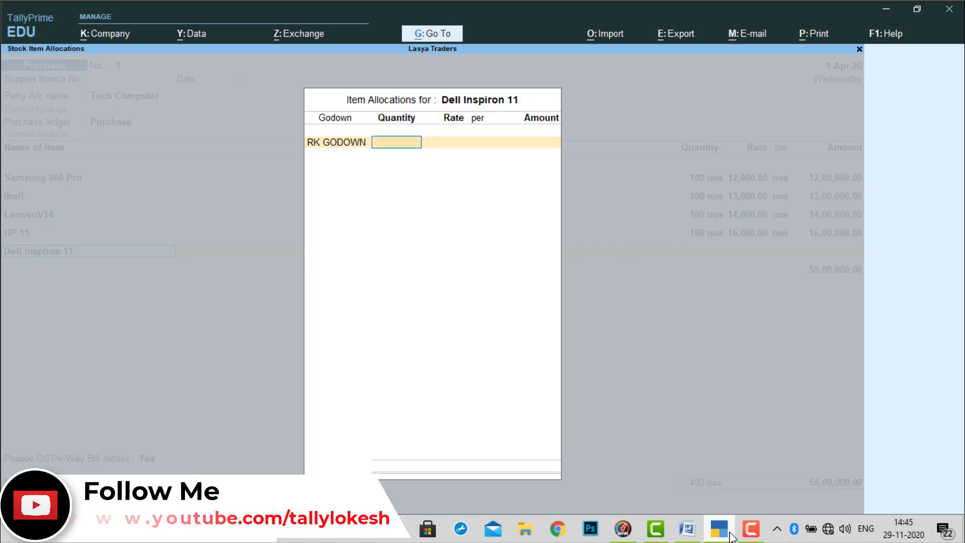
- Enter 100 nos of Dell Inspiron 11 at a rate of 19,000, checking the rate in Word, and finish the purchase's item list
text(100)
key(Return)
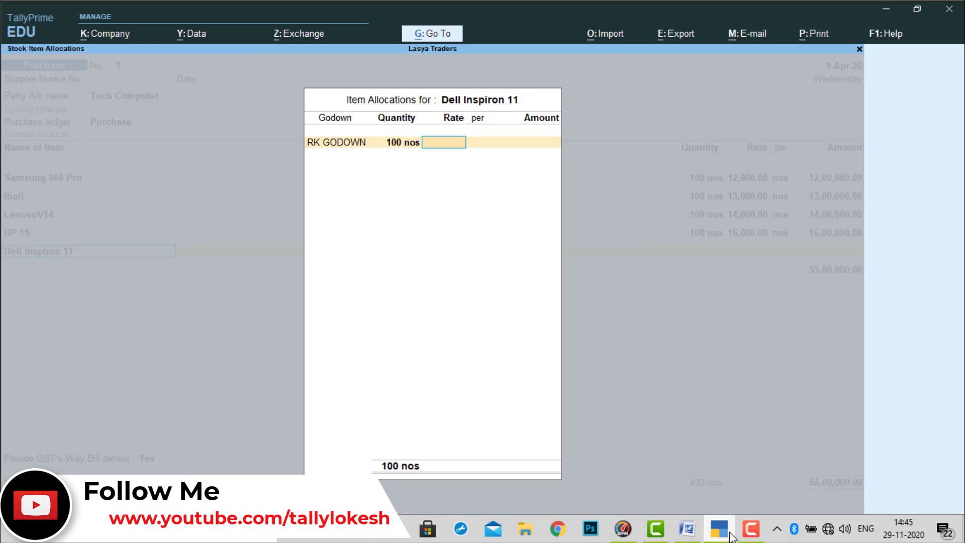
key(alt+Tab)
key(alt+Tab)
text(19,000)
key(Return)
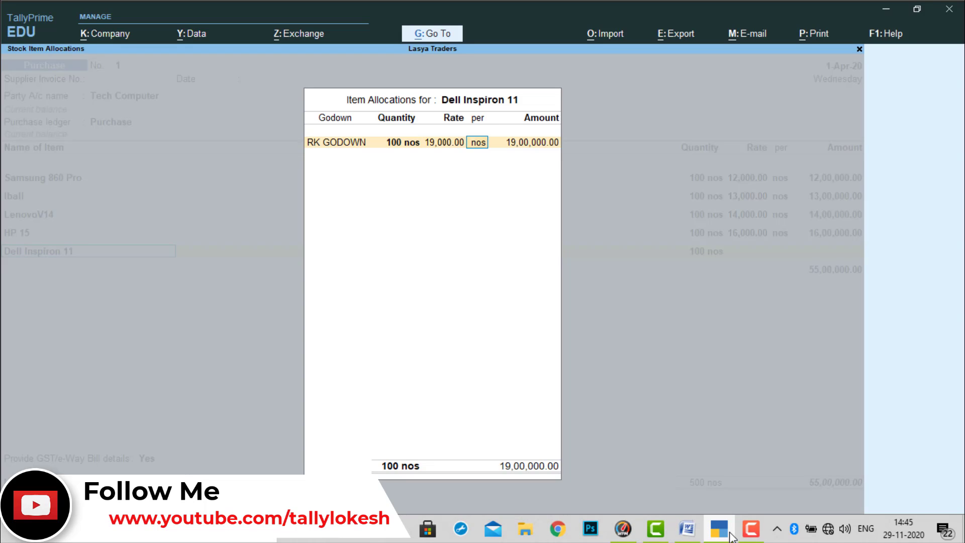
key(Return)
key(Return)
key(Return)
key(Return)
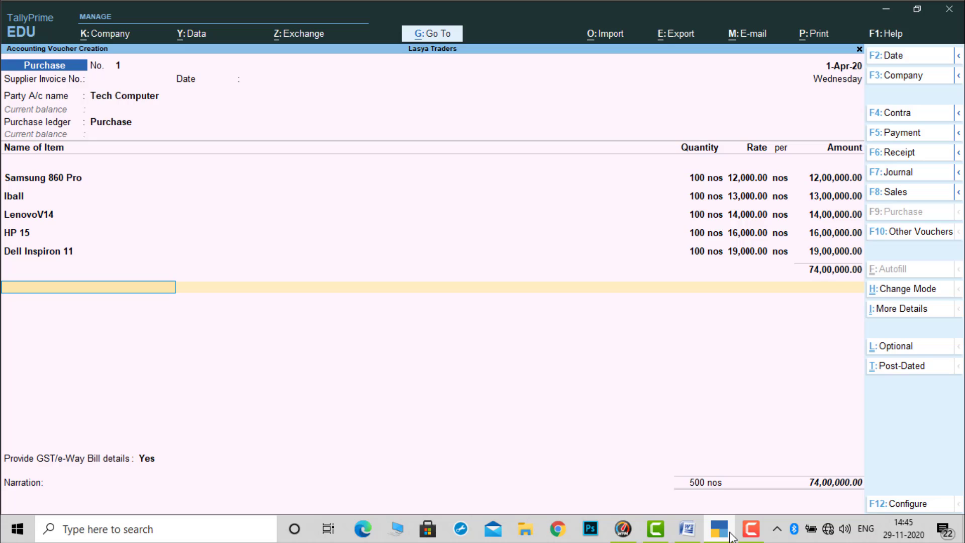
- Add the CGST and SGST ledgers with their calculated amounts to the purchase voucher
text(C)
key(Return)
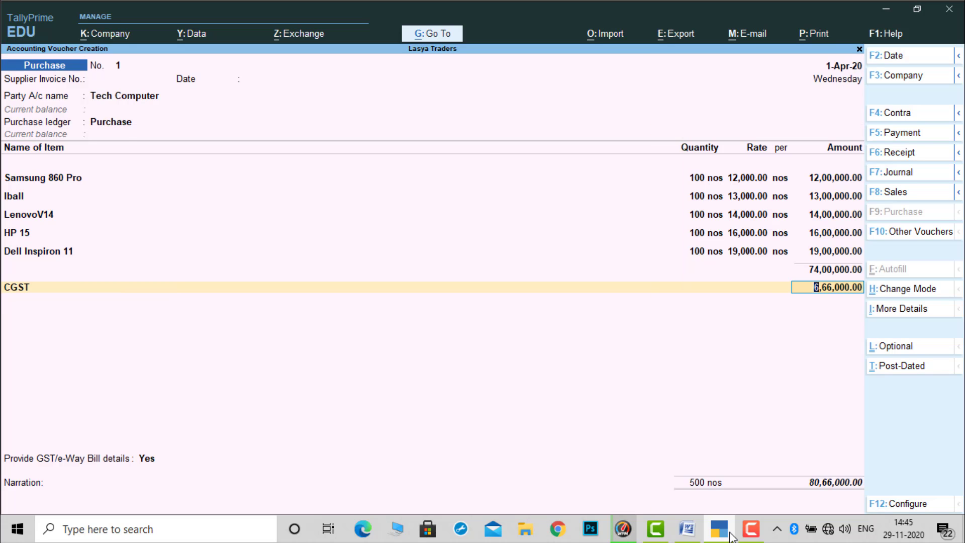
key(Return)
text(S)
key(Return)
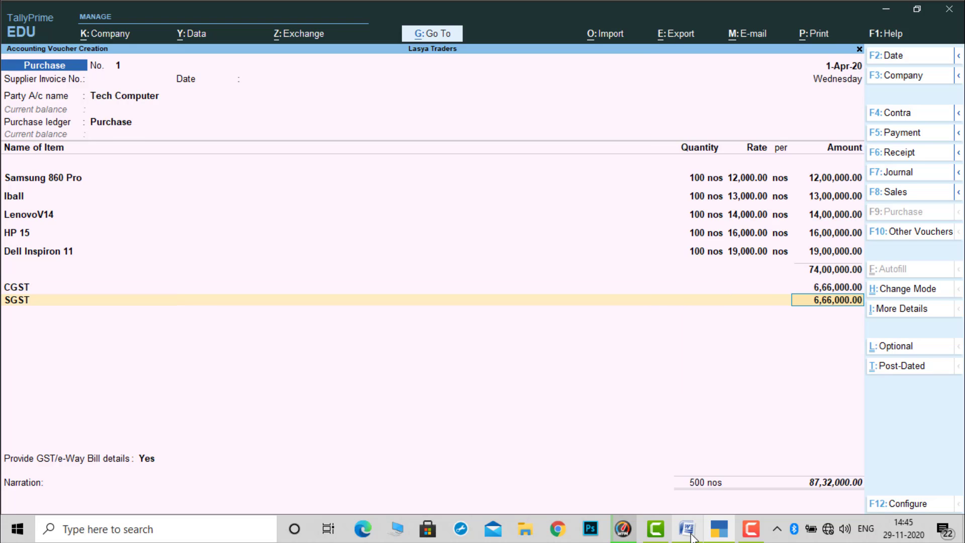
key(Return)
- Set Provide GST/e-Way Bill details to No and accept the purchase voucher
key(Return)
key(Down)
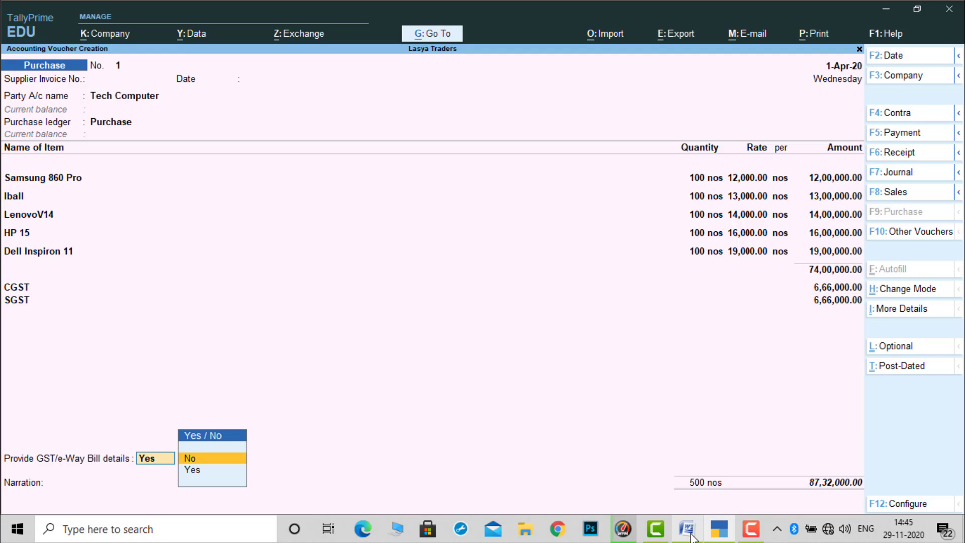
key(Return)
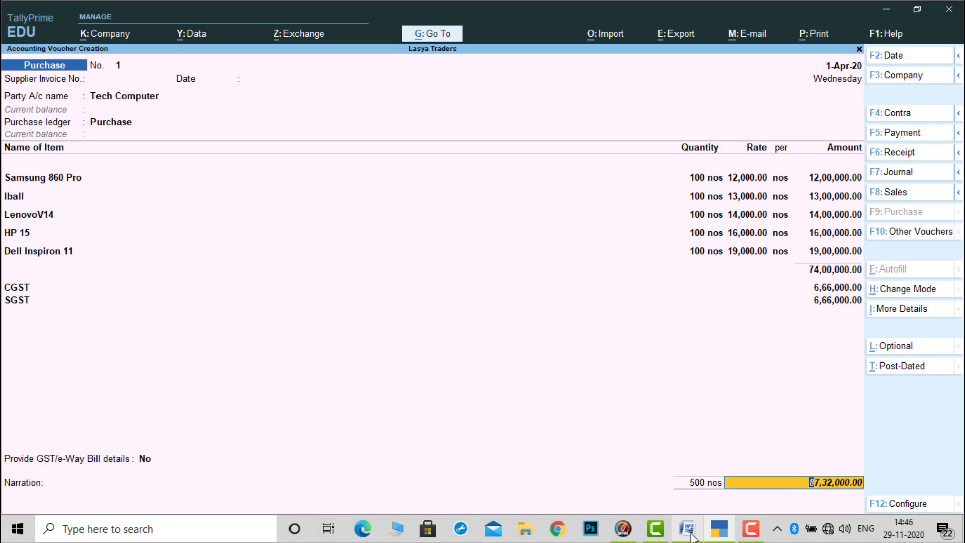
key(Return)
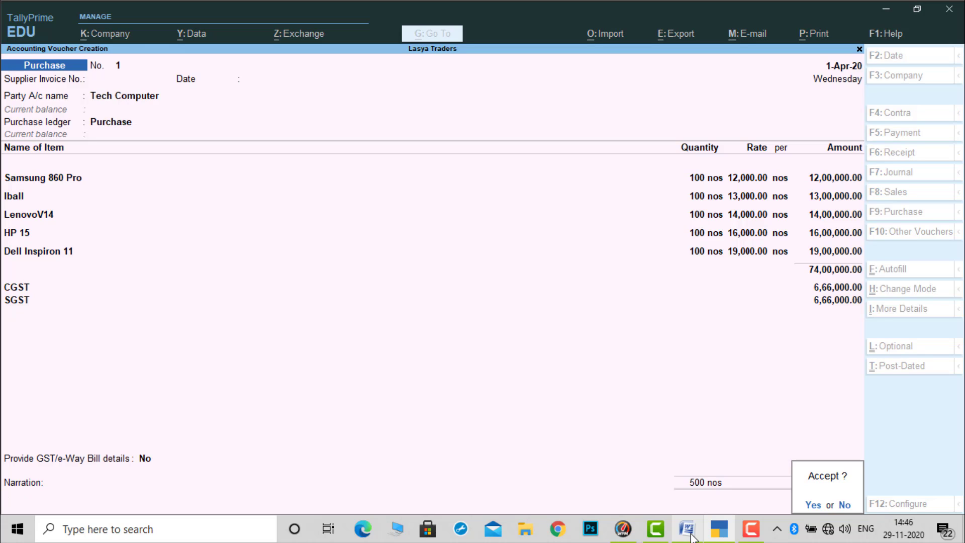
key(y)
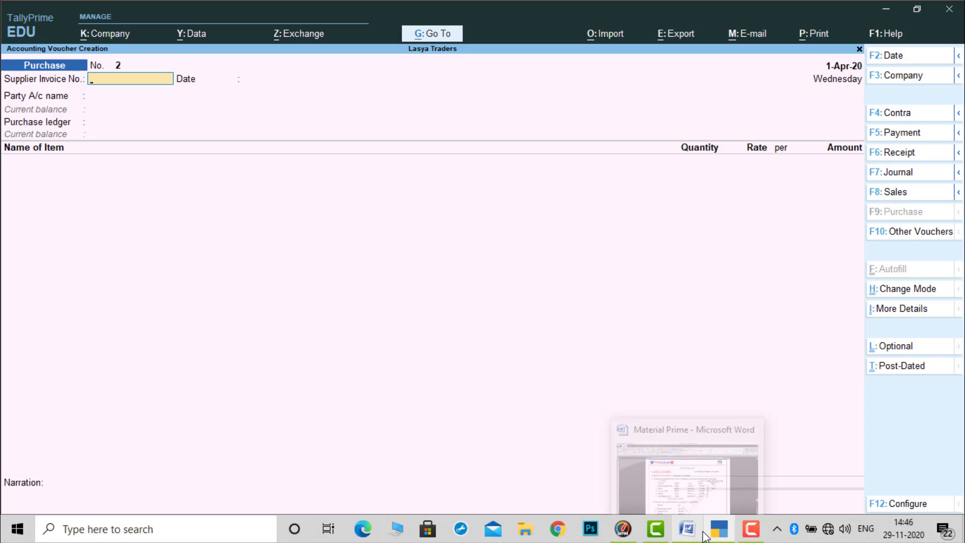
- Check the stock transfer transaction in Word, then return to TallyPrime and change the voucher type to Stock Journal
click(689, 530)
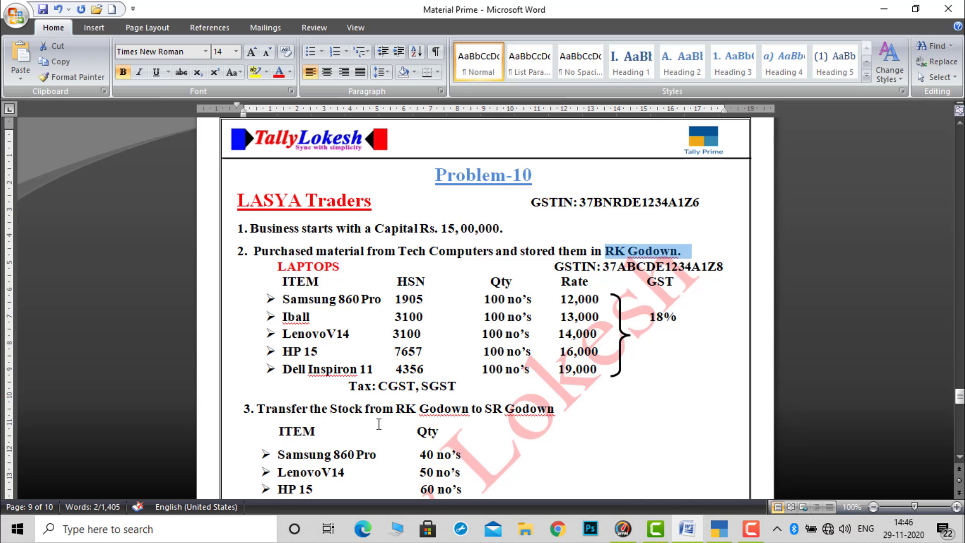
scroll(959, 458, down, 4)
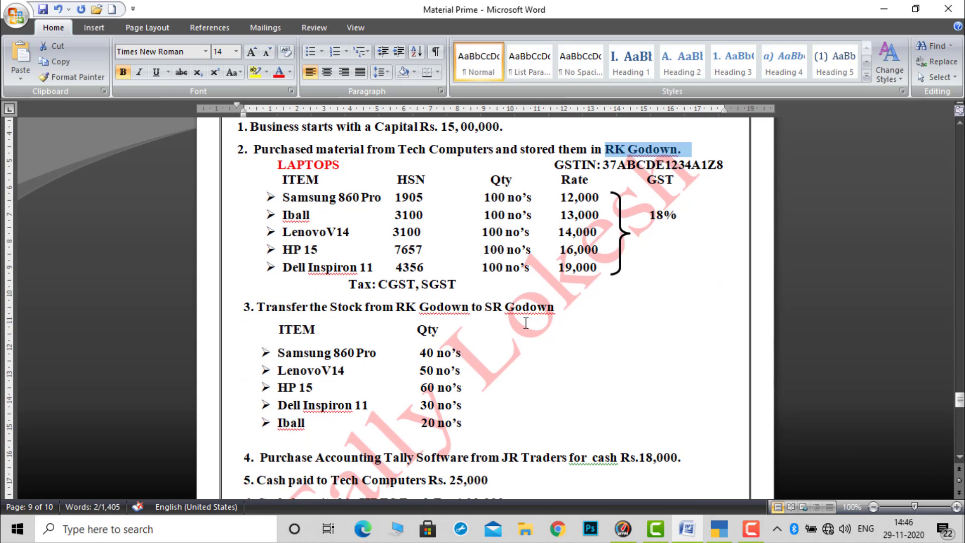
click(718, 533)
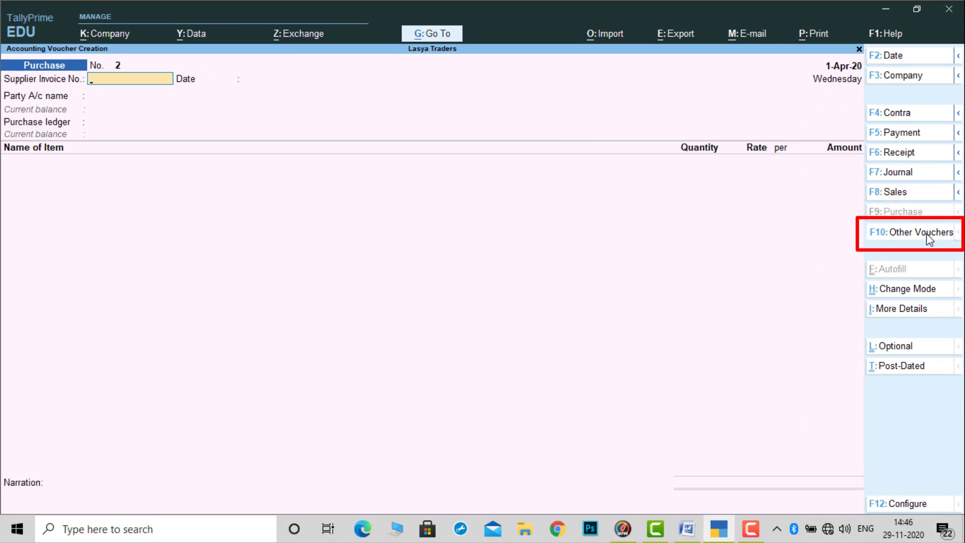
click(926, 233)
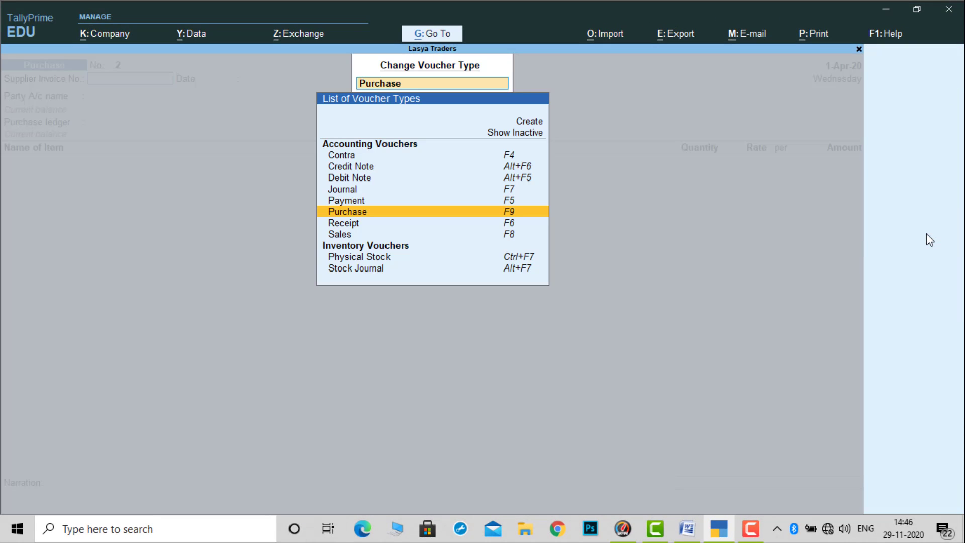
key(Down)
key(Down)
key(Down)
key(Down)
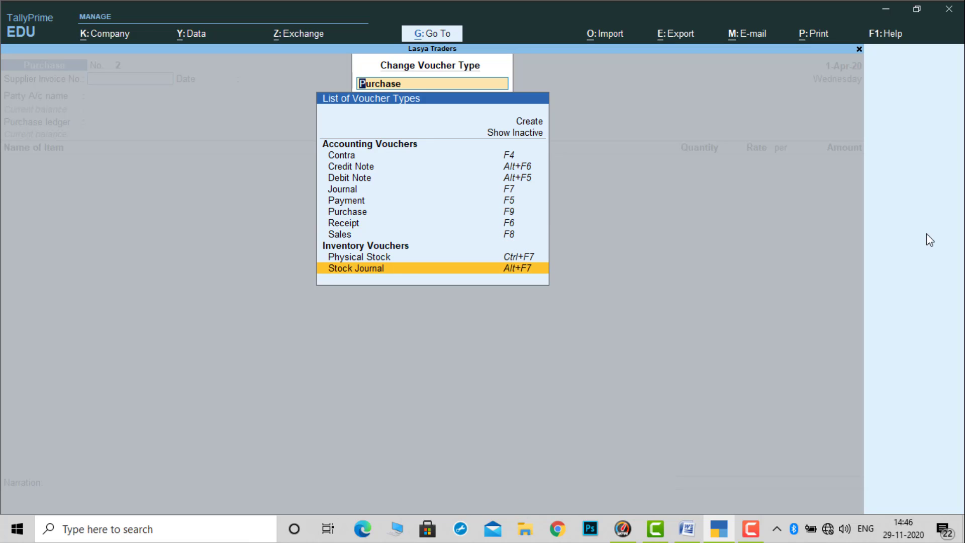
key(Return)
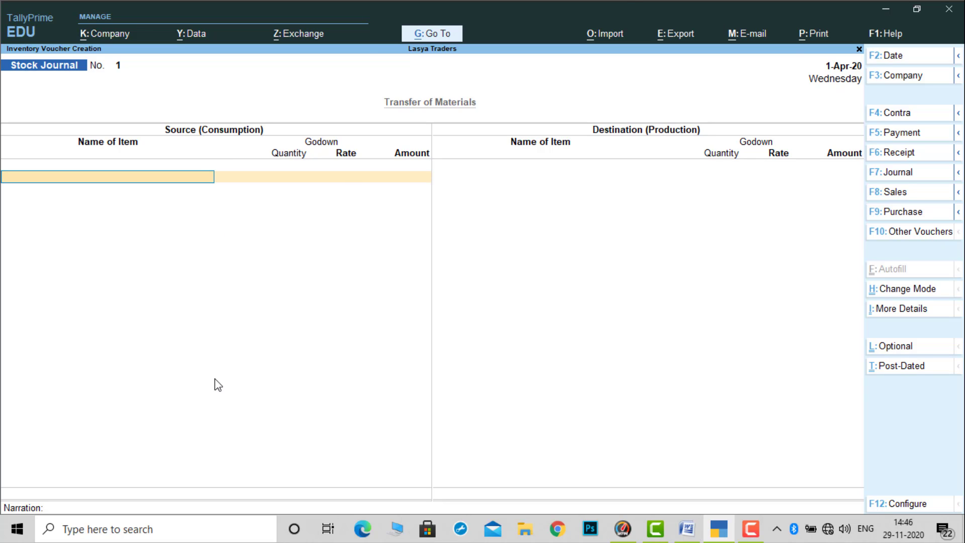
- Check the first transfer item in Word, then in TallyPrime add 40 nos of Samsung 860 Pro from RK GODOWN as source stock
click(718, 535)
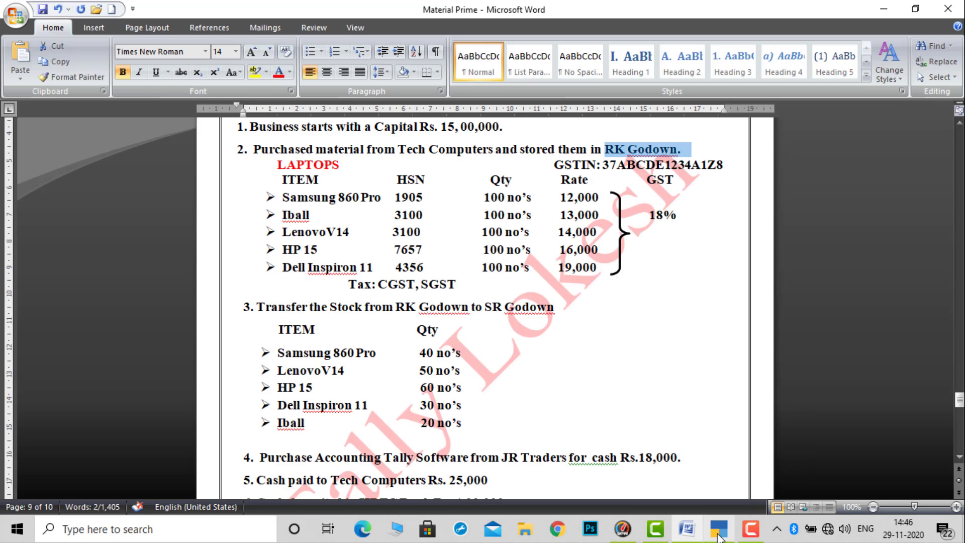
click(719, 536)
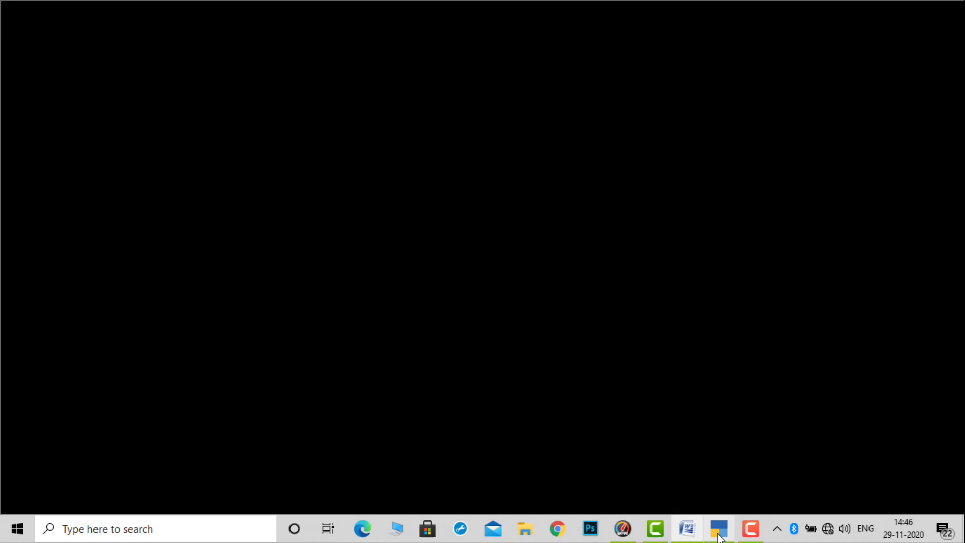
text(S)
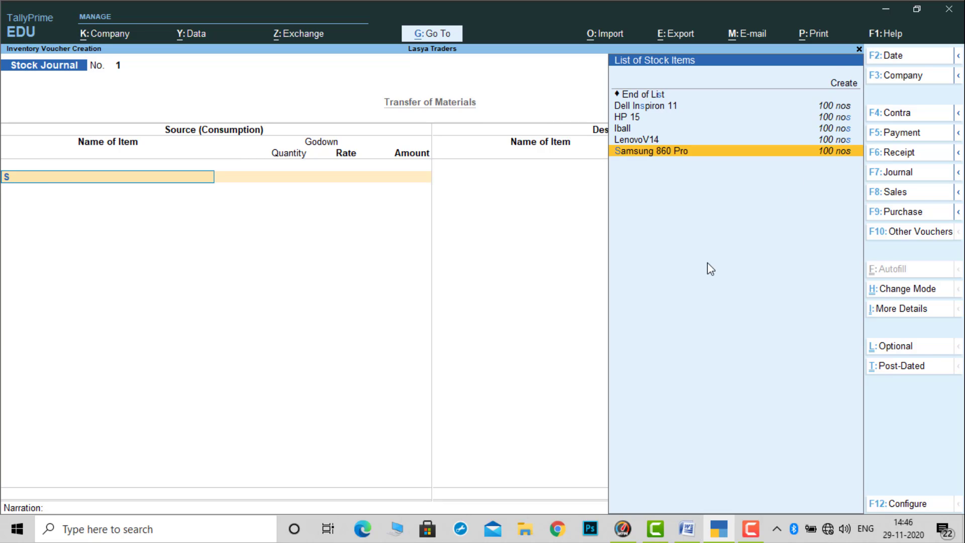
key(Return)
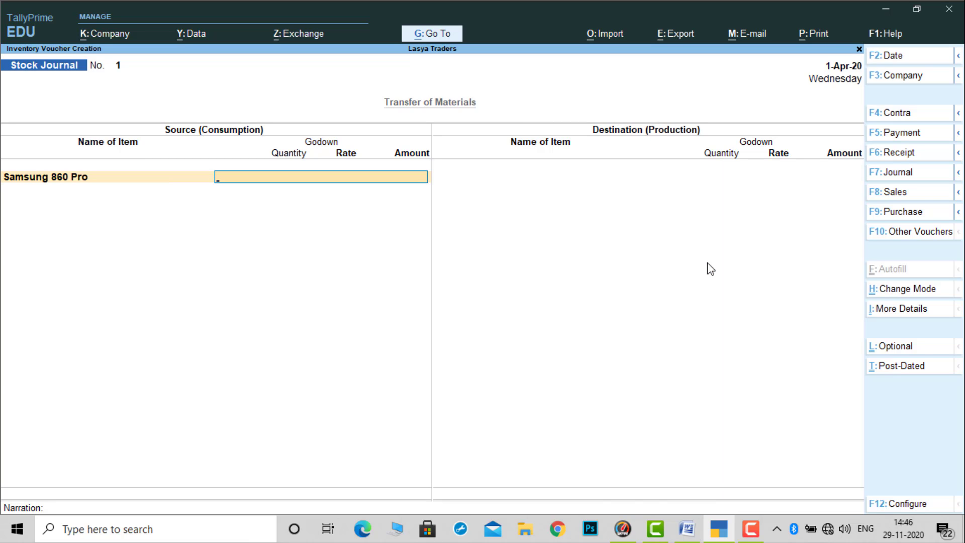
key(Down)
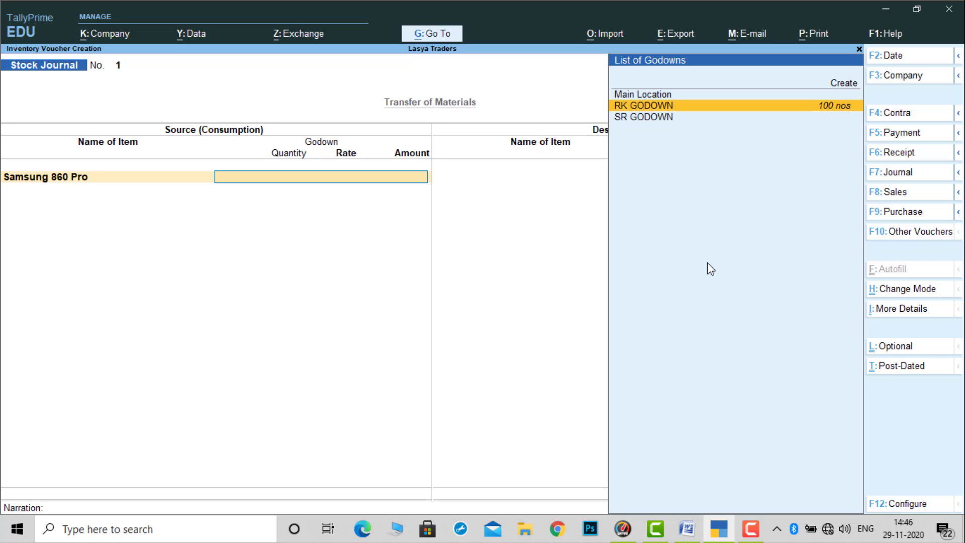
key(Return)
text(40)
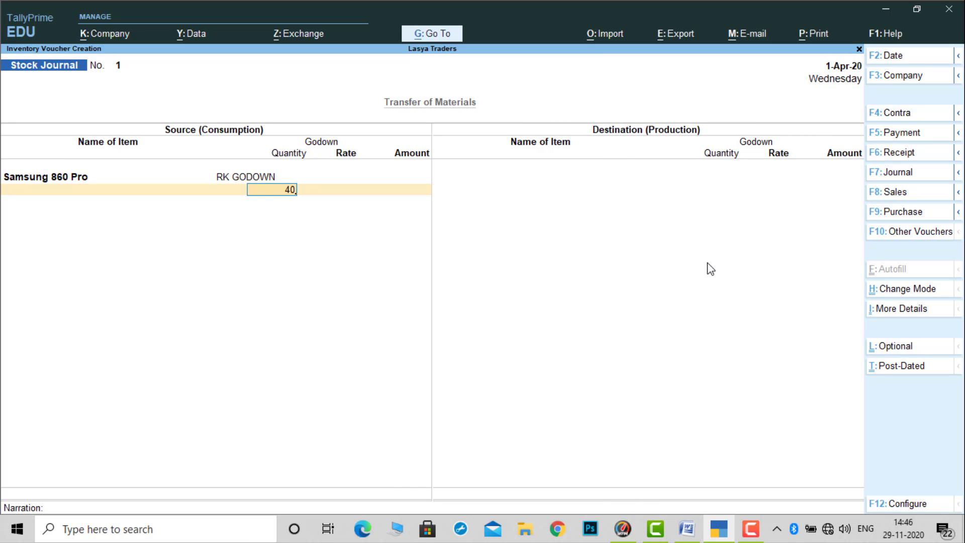
key(Return)
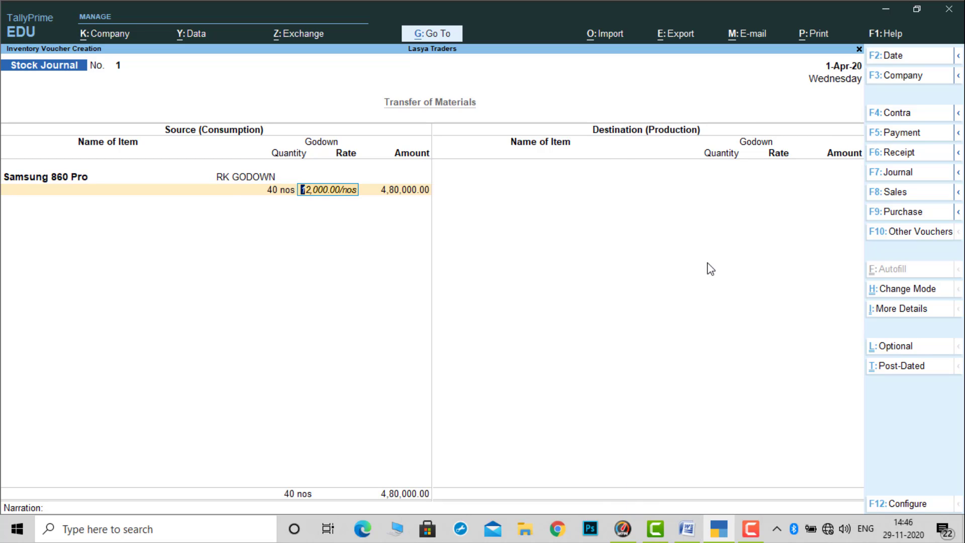
key(Return)
key(Return)
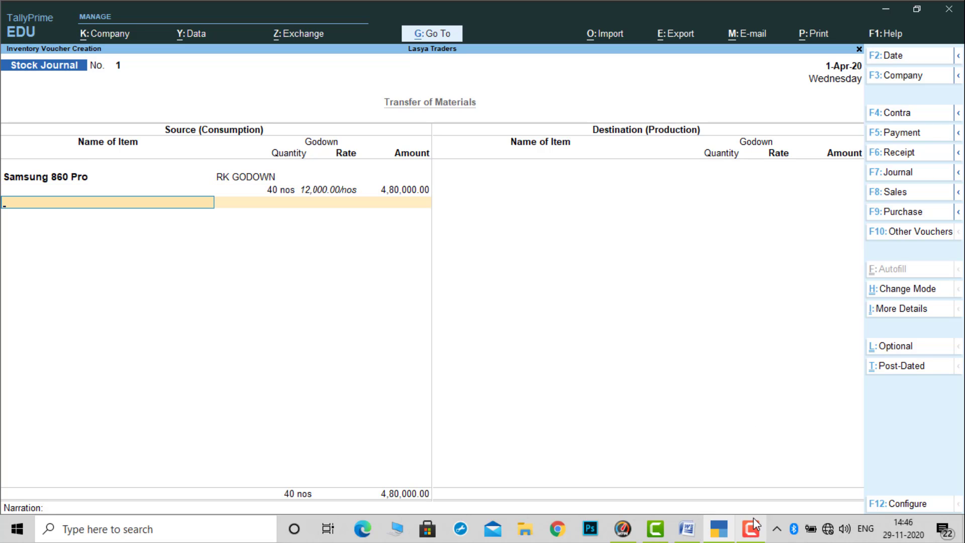
- Check the second transfer item in Word, then in TallyPrime add 50 nos of LenovoV14 from RK GODOWN as source stock
click(726, 530)
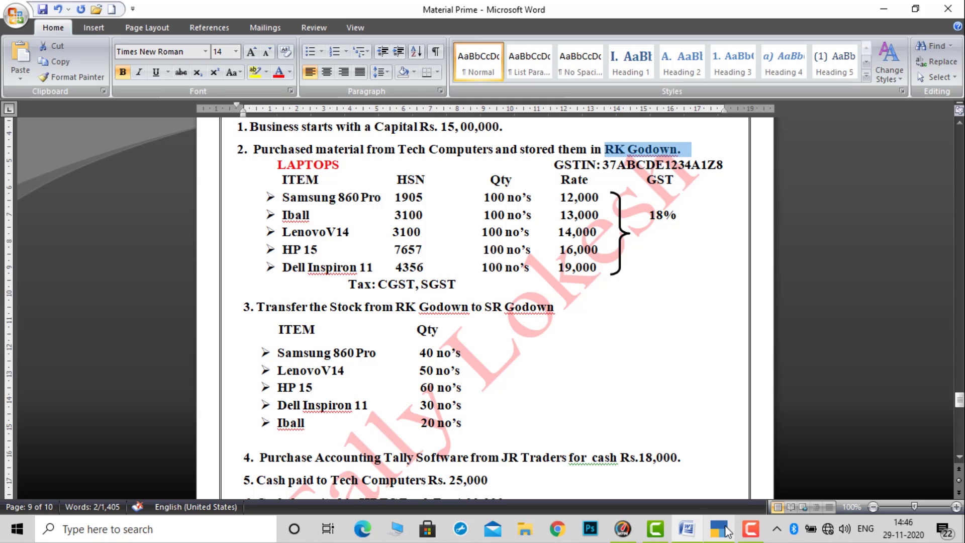
click(726, 531)
text(L)
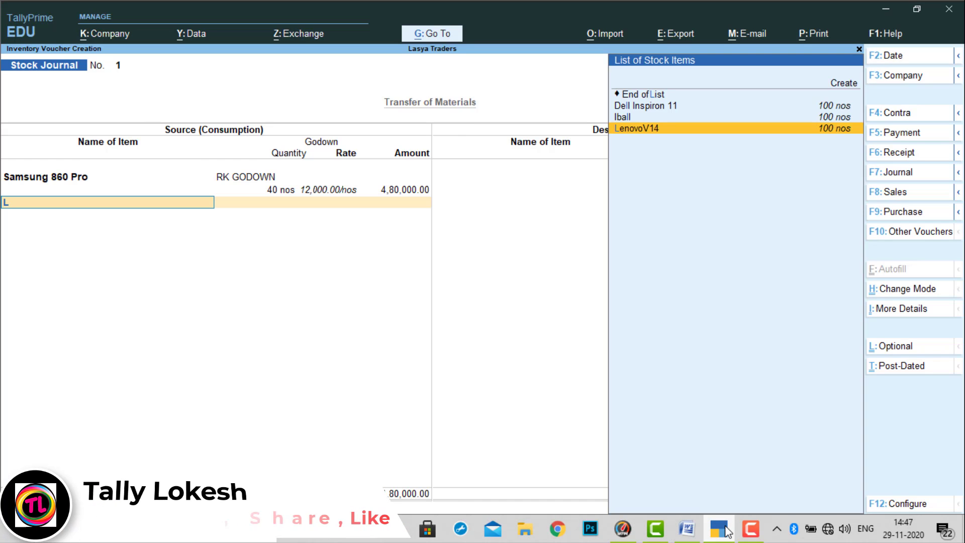
key(Return)
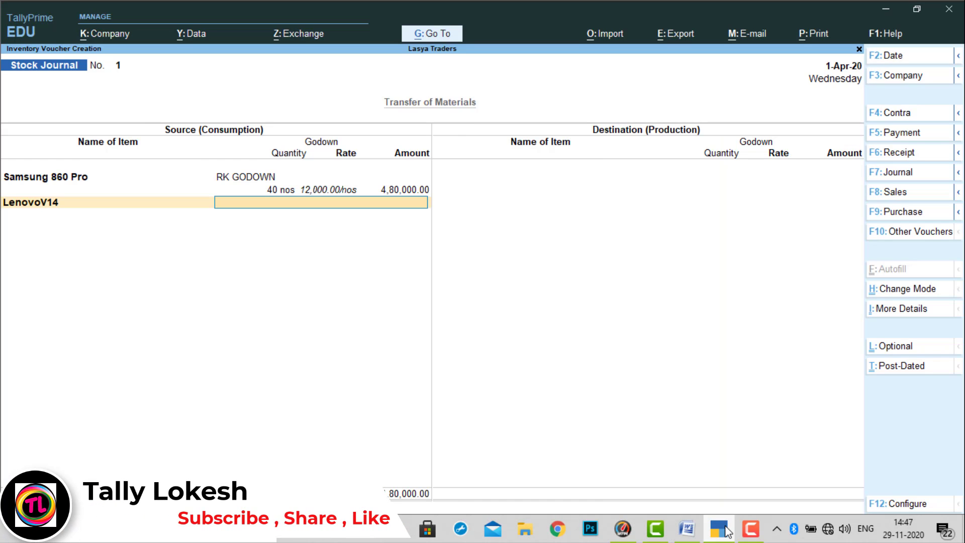
key(Down)
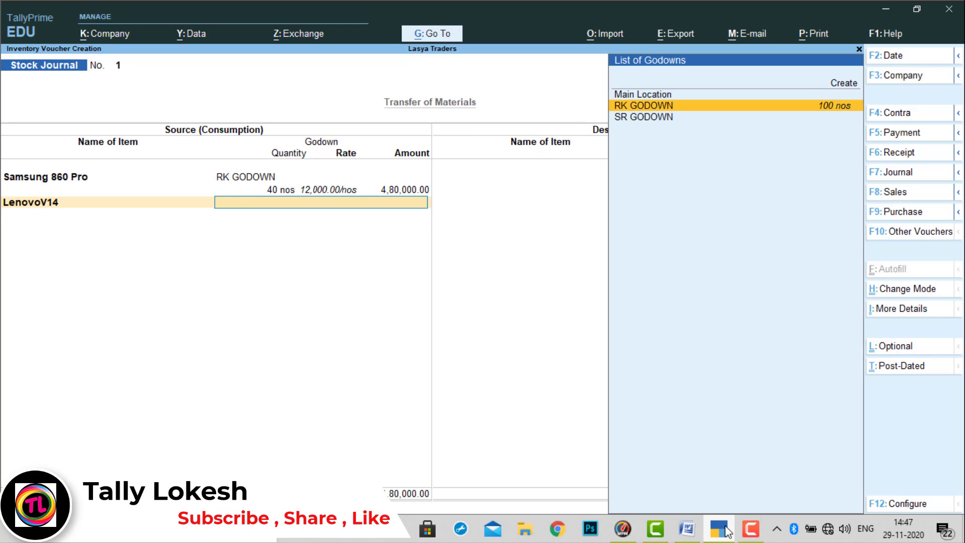
key(Return)
text(50)
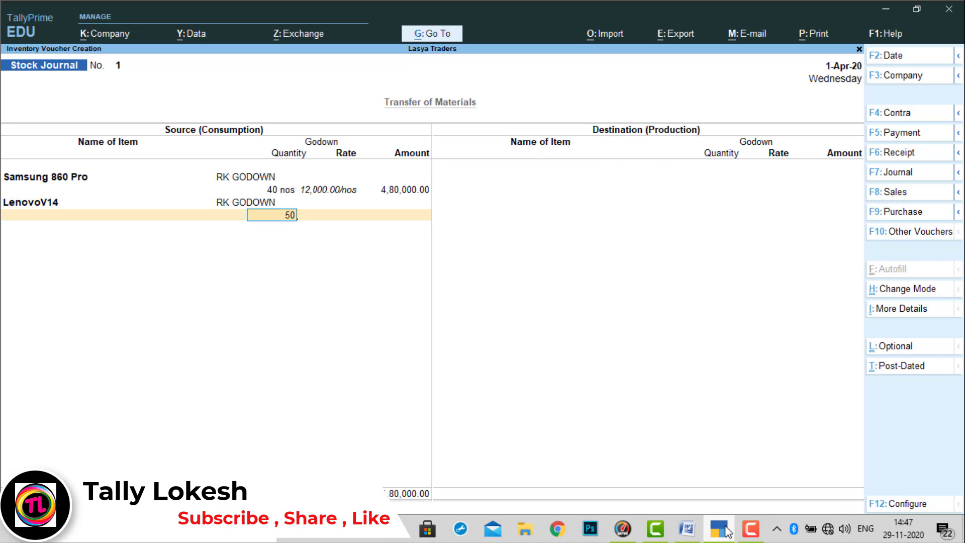
key(Return)
key(Return)
key(Return)
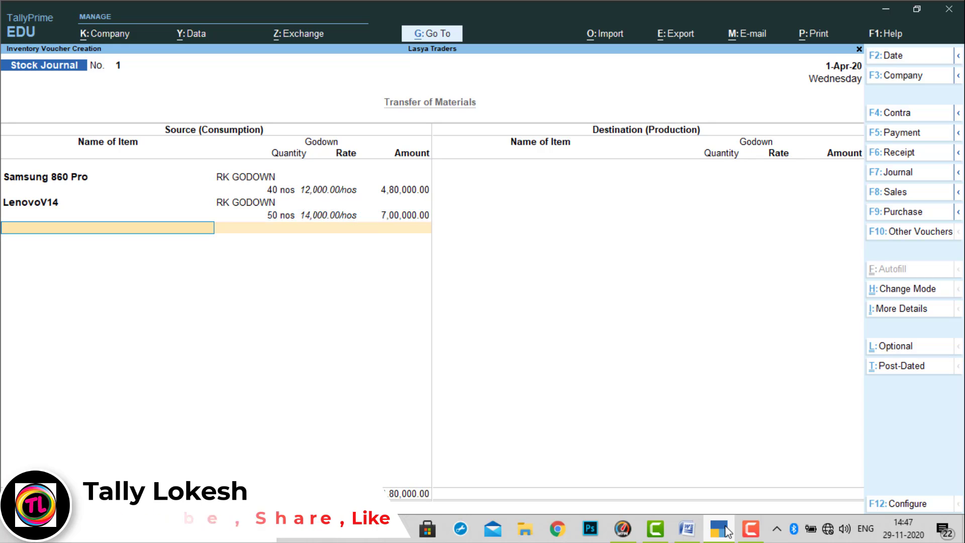
- Check the third transfer item in Word, then in TallyPrime add 60 nos of HP 15 from RK GODOWN as source stock
click(728, 531)
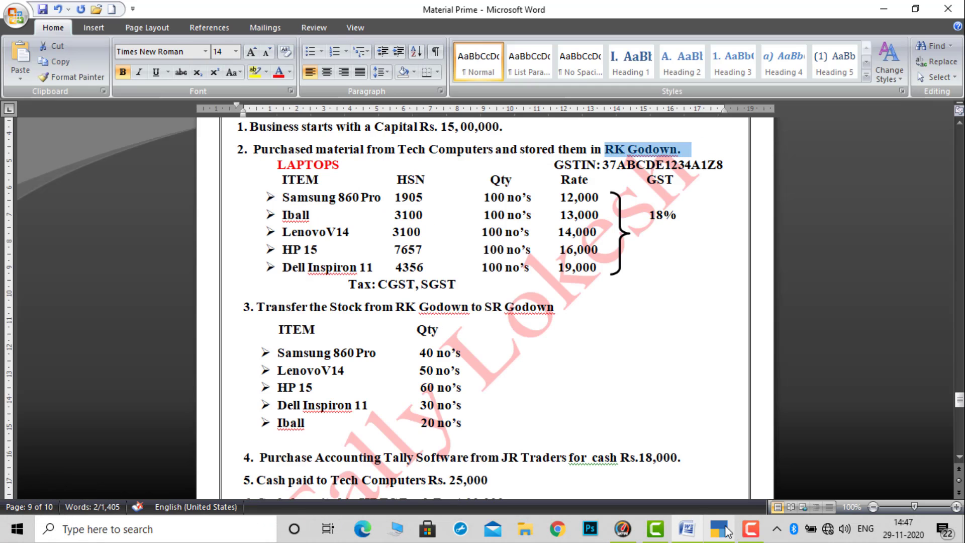
click(727, 531)
text(H)
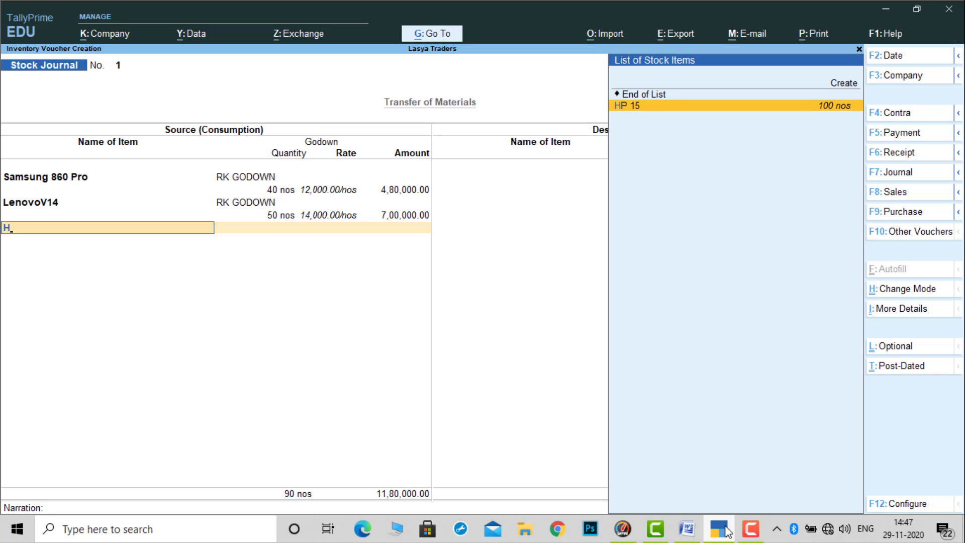
key(Return)
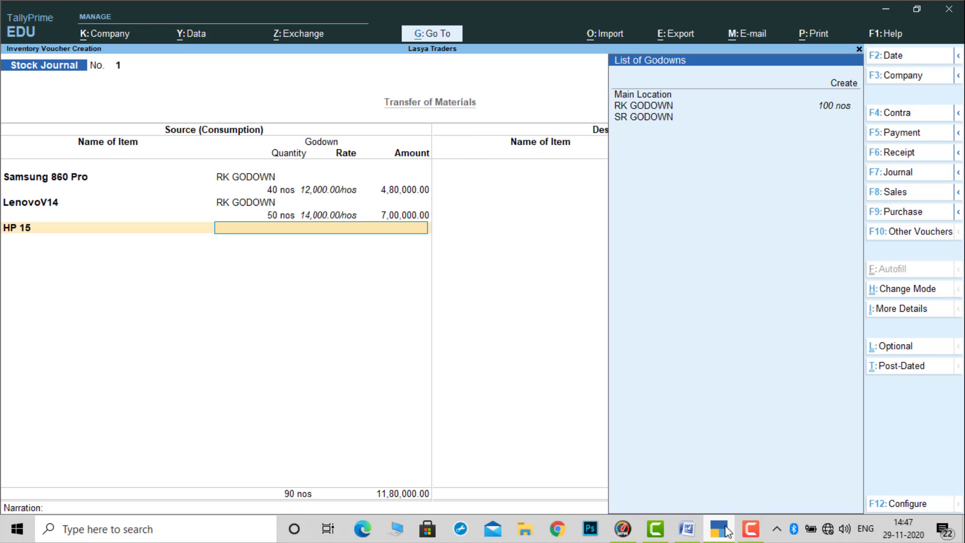
key(Down)
key(Return)
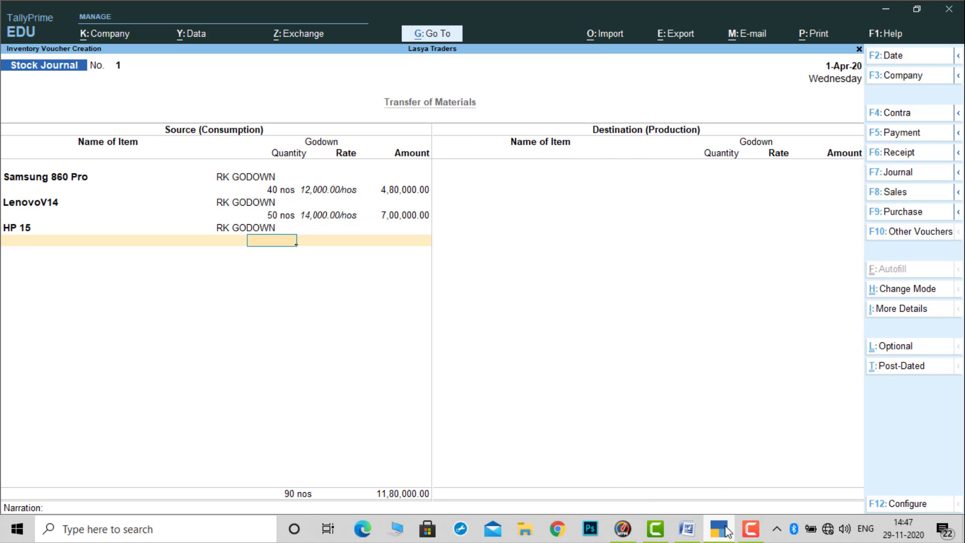
text(60)
key(Return)
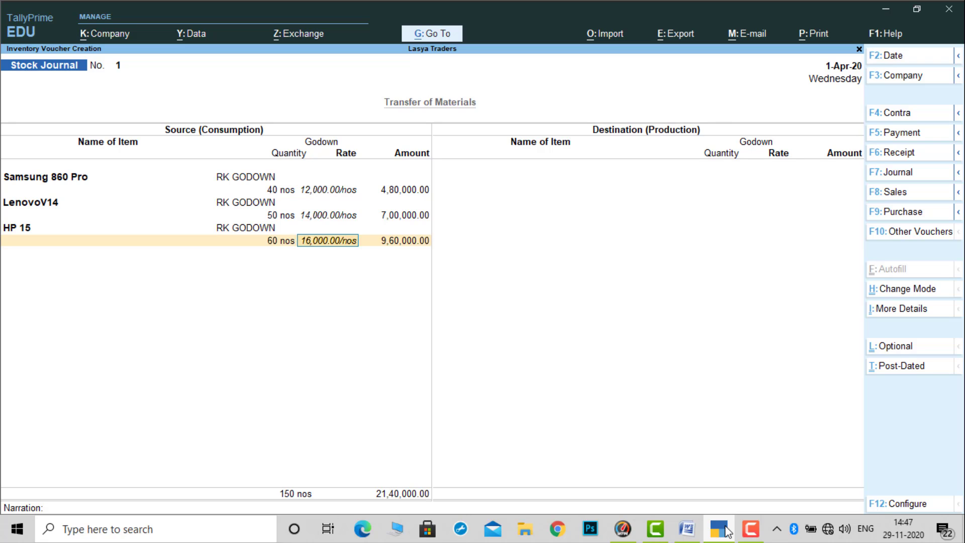
key(Return)
key(Return)
- Check the fourth transfer item in Word, then in TallyPrime add 30 nos of Dell Inspiron 11 from RK GODOWN as source stock
click(727, 531)
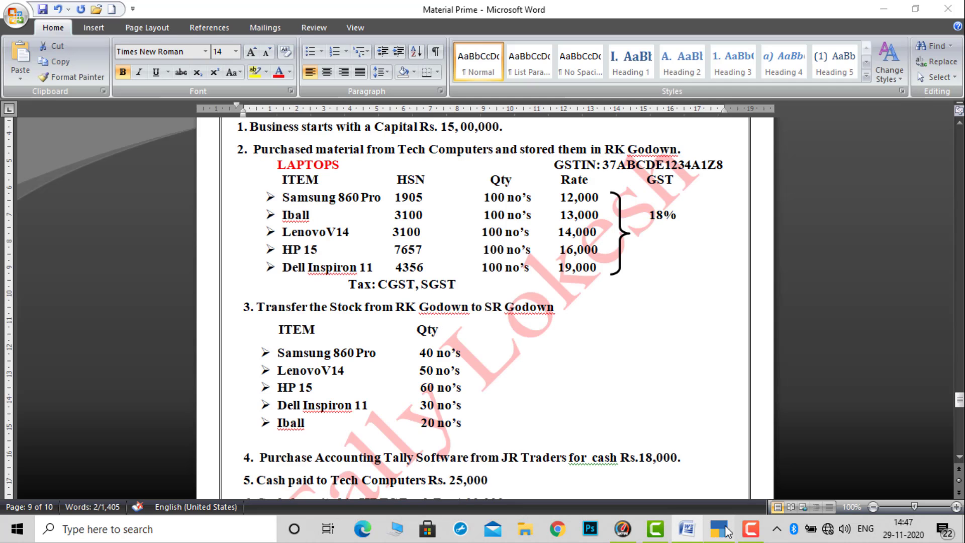
click(727, 531)
text(D)
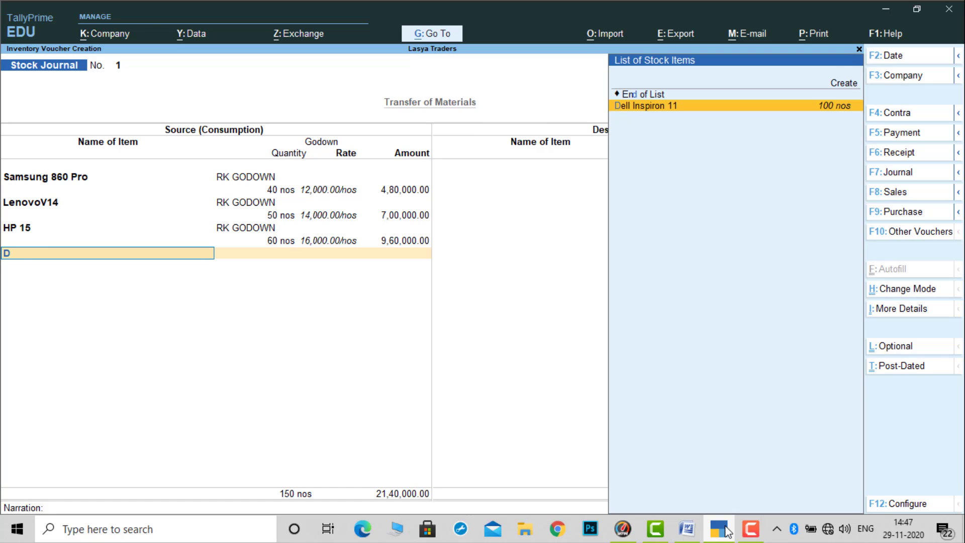
key(Return)
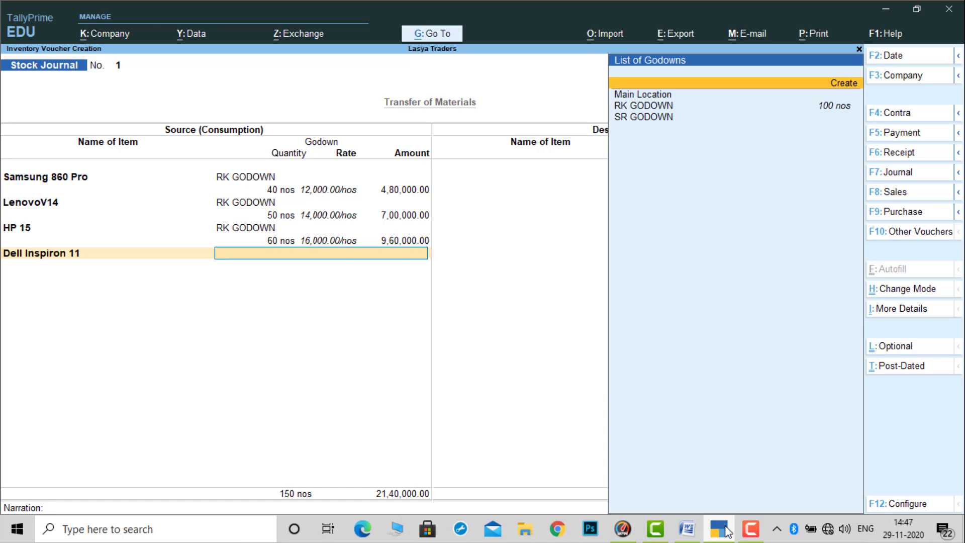
key(Down)
key(Down)
key(Return)
text(30)
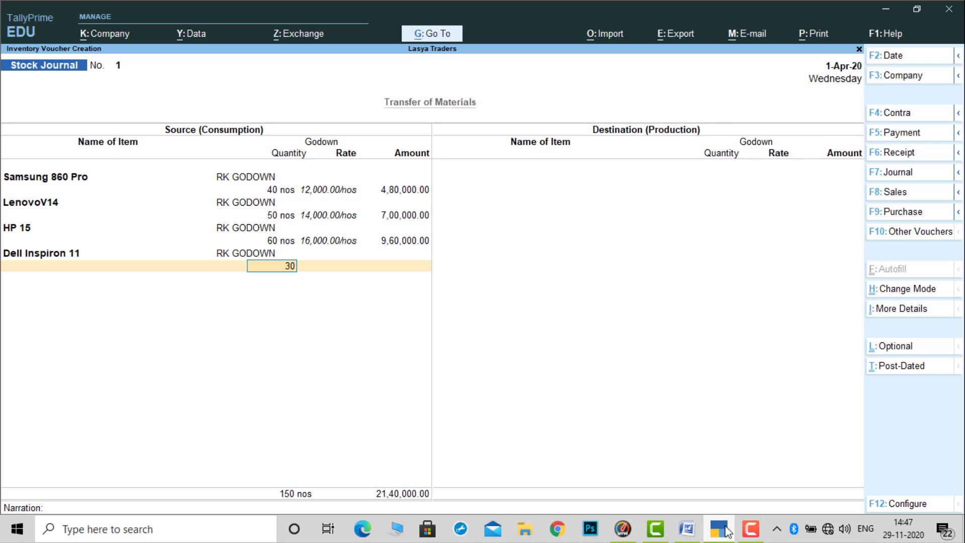
key(Return)
key(Return)
key(Return)
- Check the last transfer item in Word, then in TallyPrime add 20 nos of Iball from RK GODOWN and end the source list
click(727, 531)
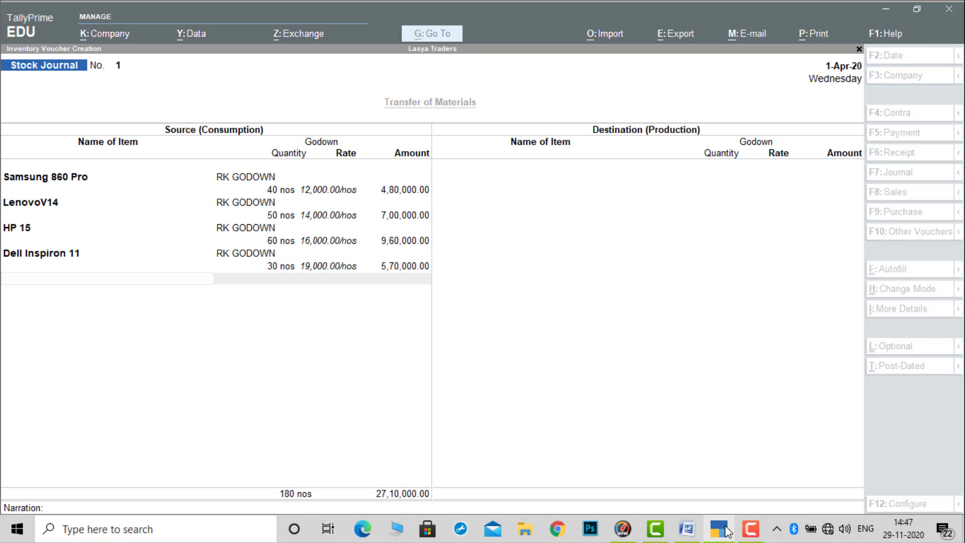
click(726, 531)
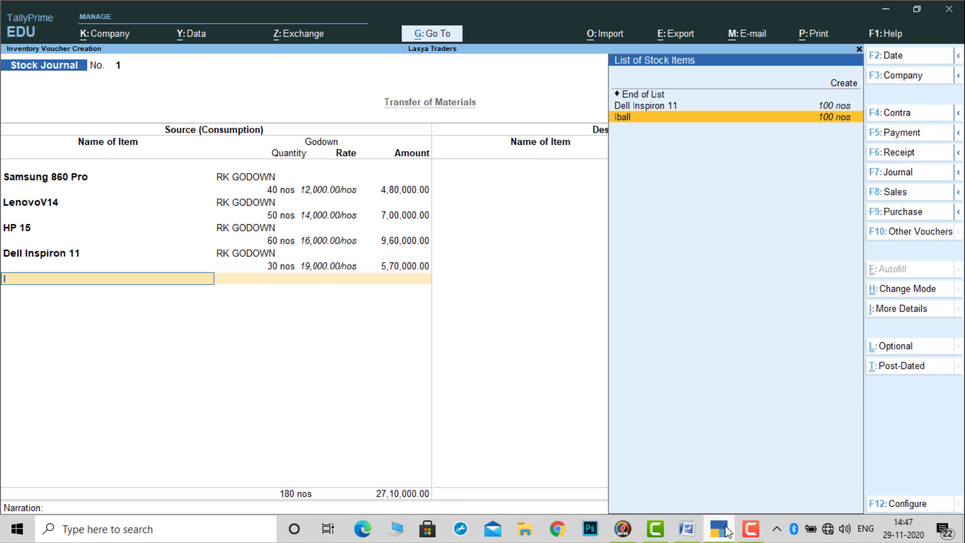
text(IB)
key(Return)
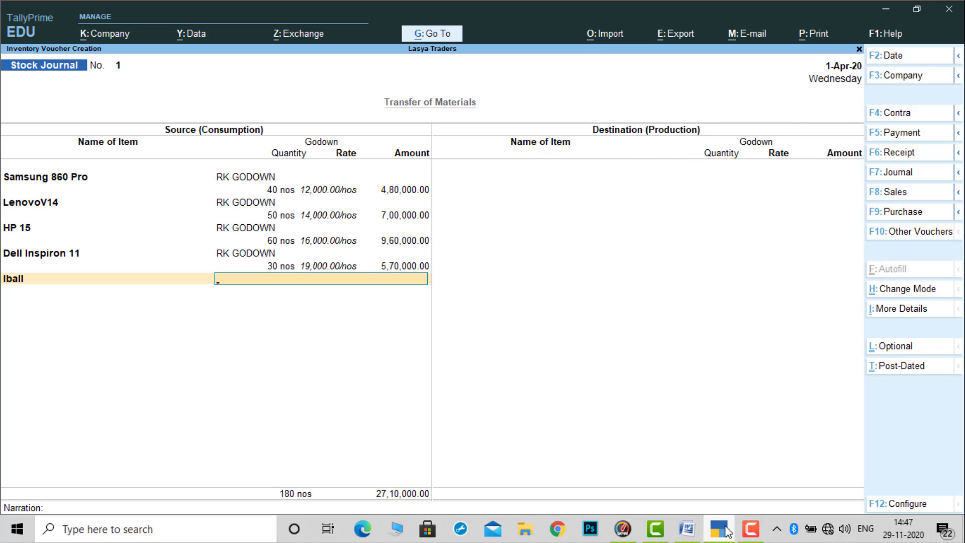
click(726, 531)
click(726, 531)
text(20)
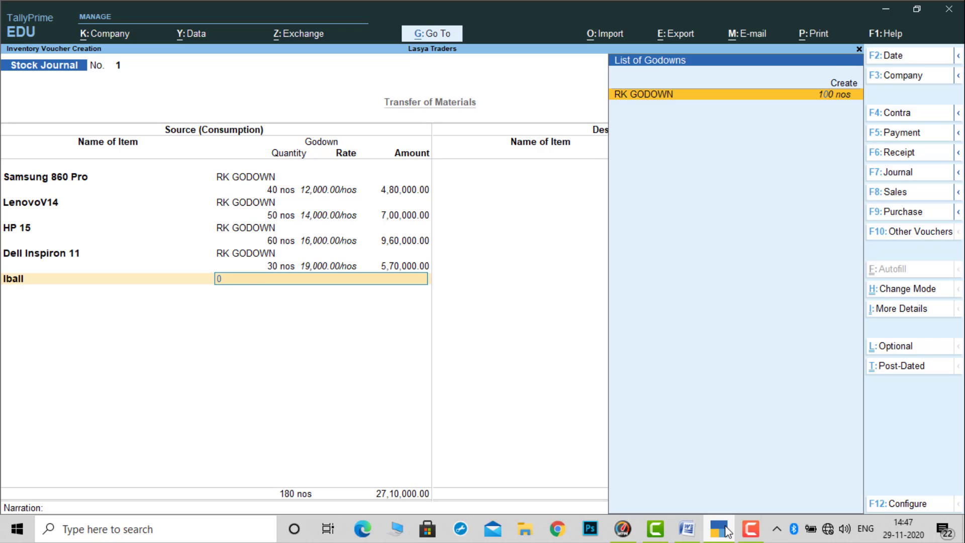
key(Return)
text(20)
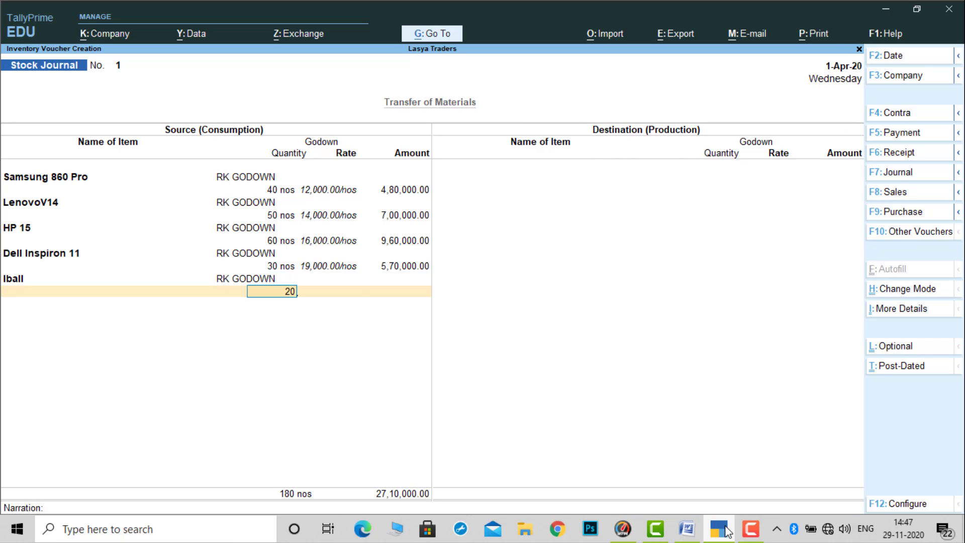
key(Return)
key(Return)
key(Return)
key(Return)
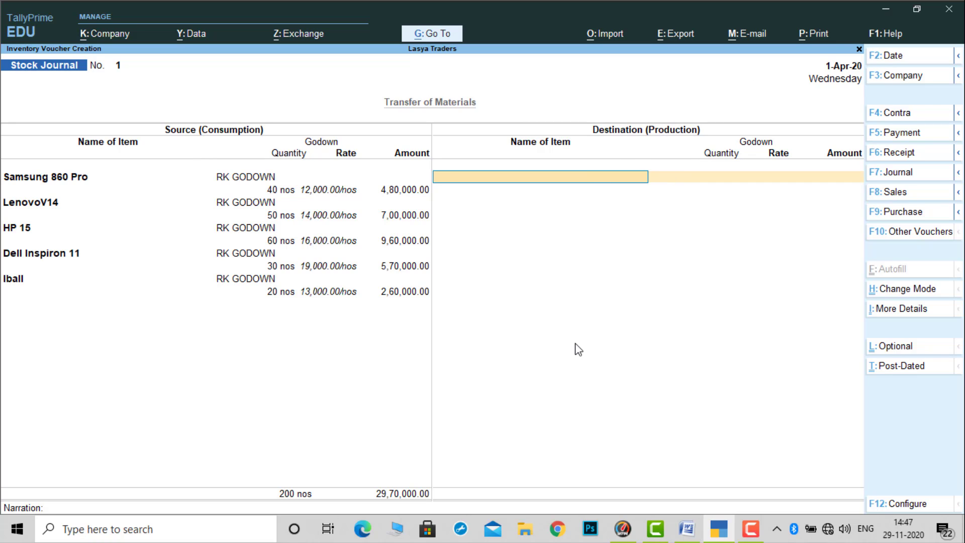
- Add 40 nos of Samsung 860 Pro into SR GODOWN as destination stock, keeping the filled-in rate and amount
text(S)
key(Return)
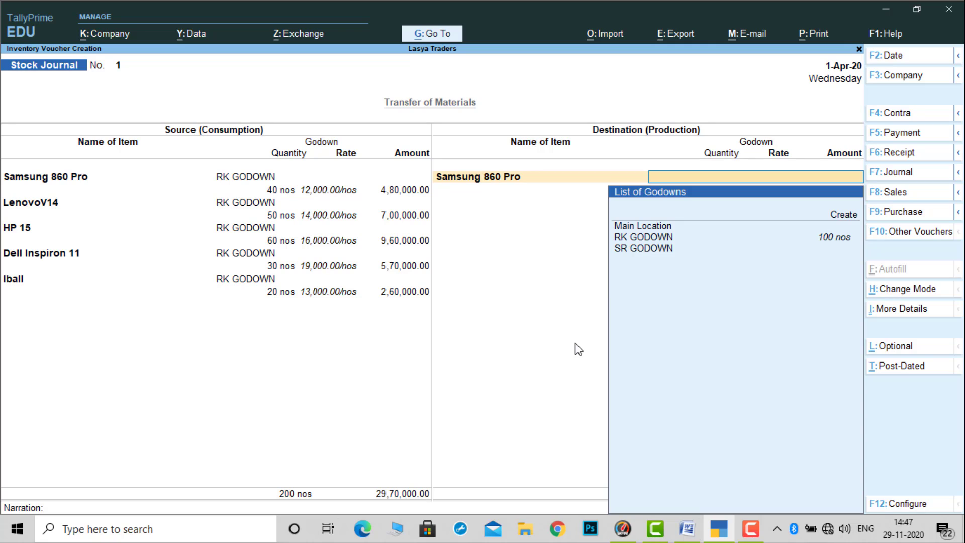
key(Down)
key(Down)
key(Down)
key(Down)
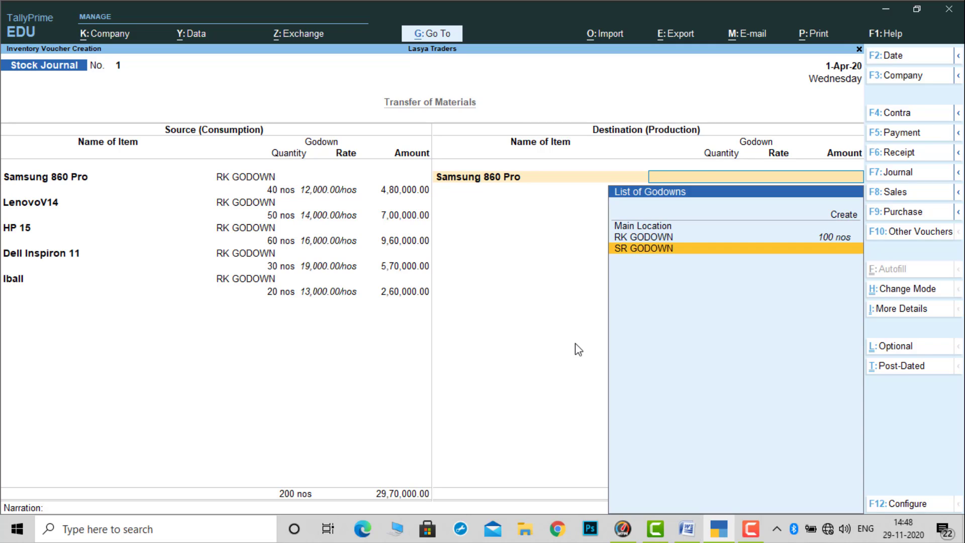
key(Return)
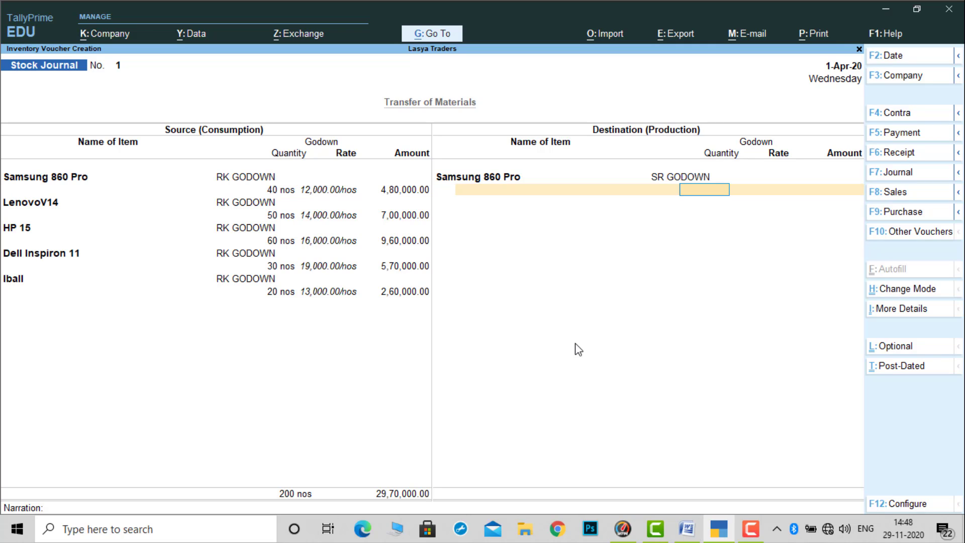
text(40)
key(Return)
key(Return)
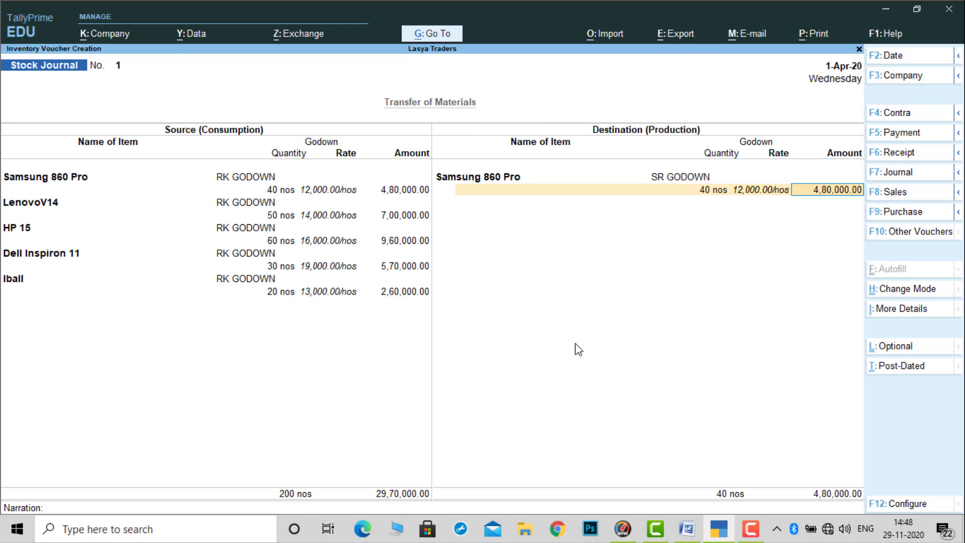
- Add 50 nos of LenovoV14 into SR GODOWN as destination stock, keeping the filled-in rate and amount
key(Return)
text(L)
key(Return)
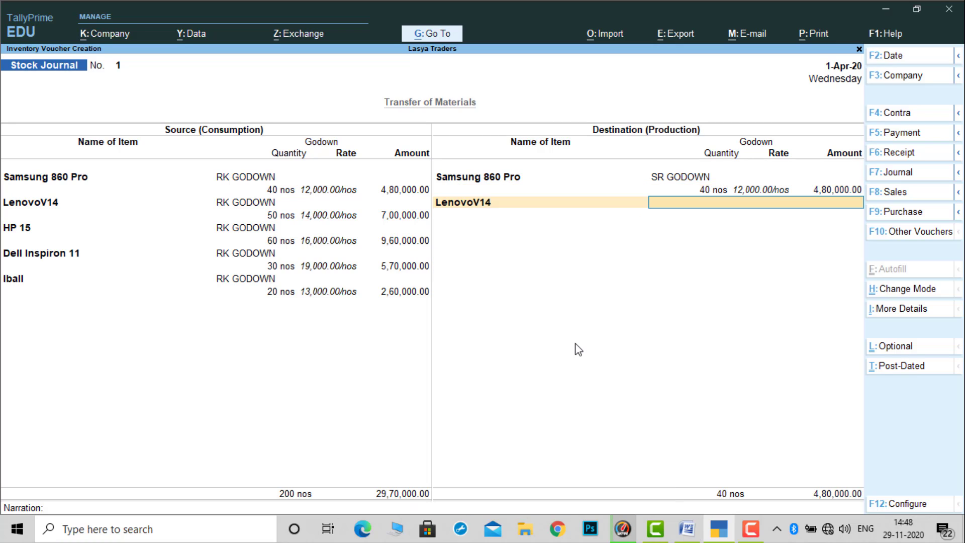
key(Down)
key(Down)
key(Down)
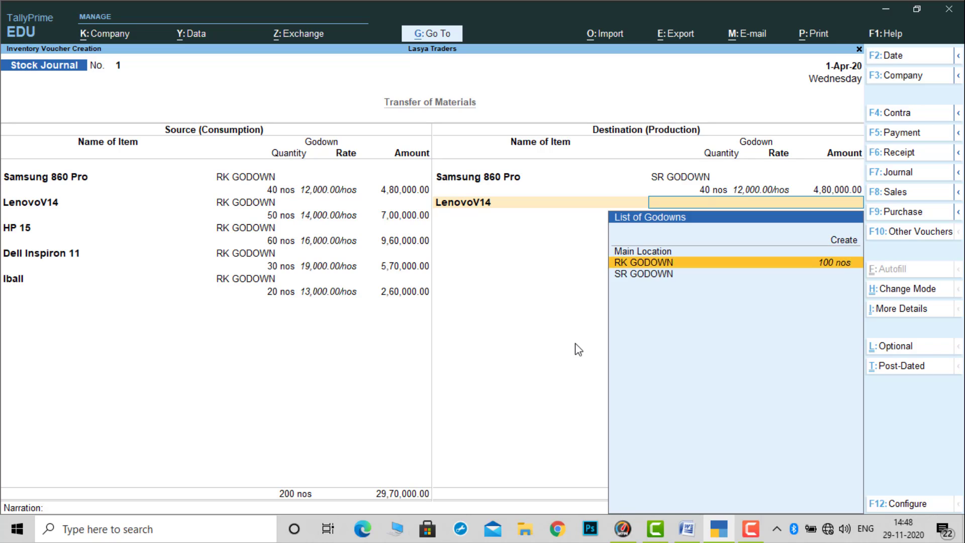
key(Return)
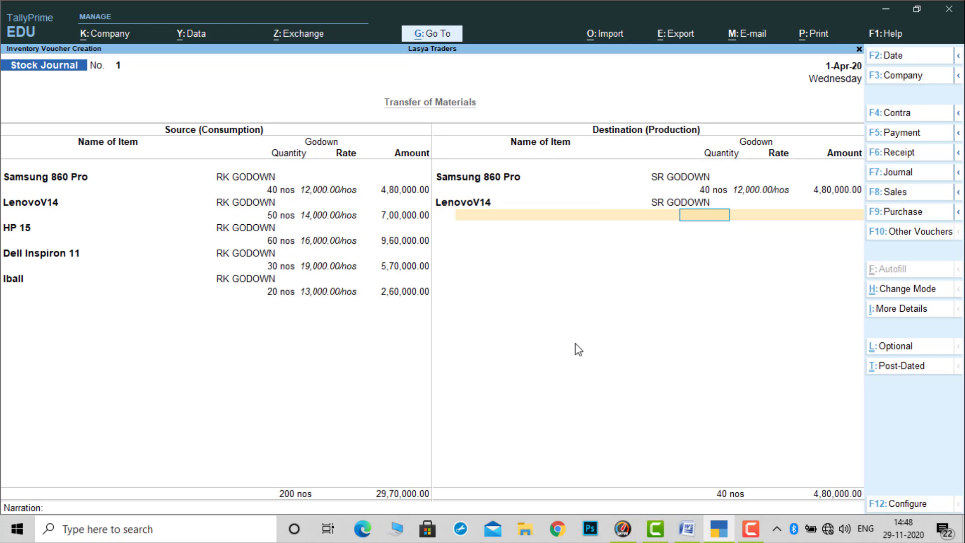
text(50)
key(Return)
key(Return)
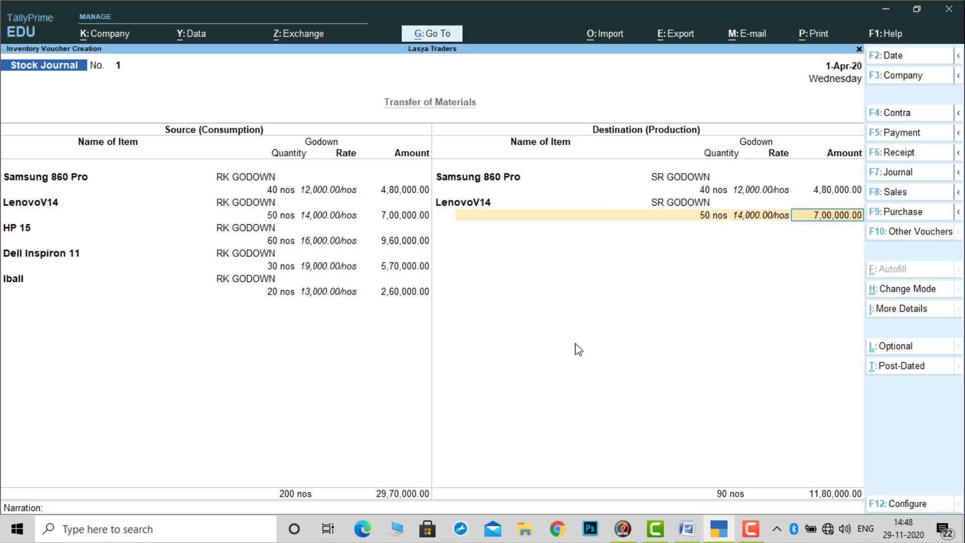
key(Return)
- Add HP 15 into SR GODOWN as destination stock with a quantity of 30 nos
text(H)
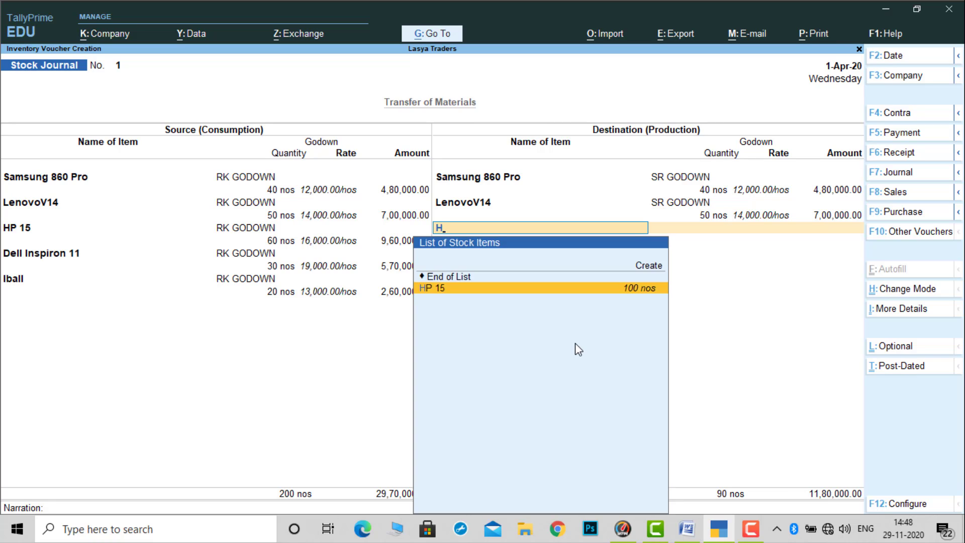
key(Return)
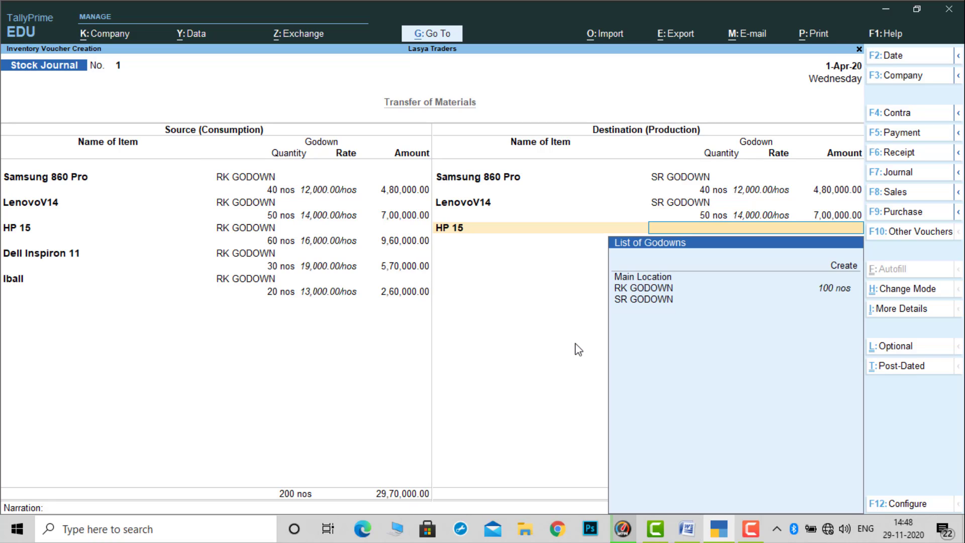
key(Down)
key(Down)
key(Down)
key(Return)
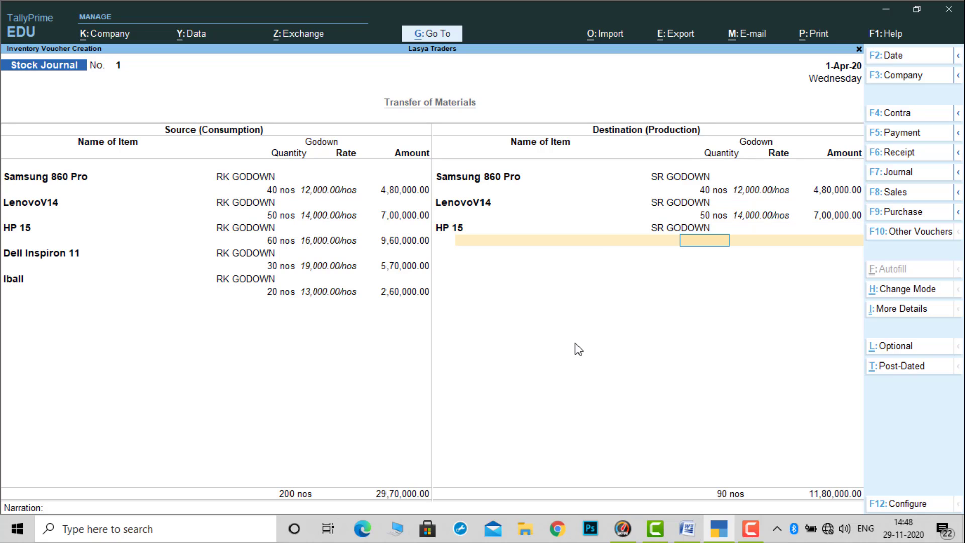
text(30)
key(Return)
- Add 30 nos of Dell Inspiron 11 into SR GODOWN as destination stock
key(Return)
key(Return)
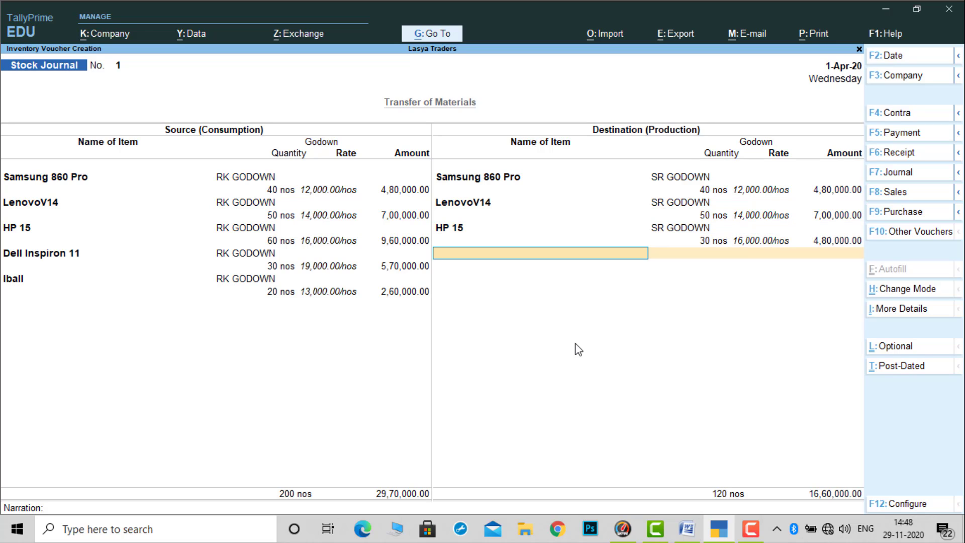
text(d)
key(Return)
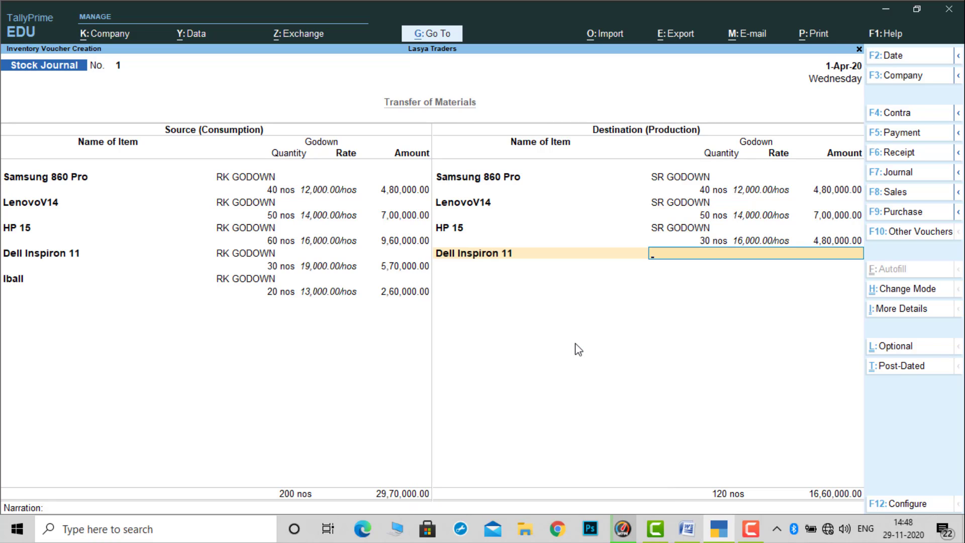
key(Down)
key(Down)
key(Return)
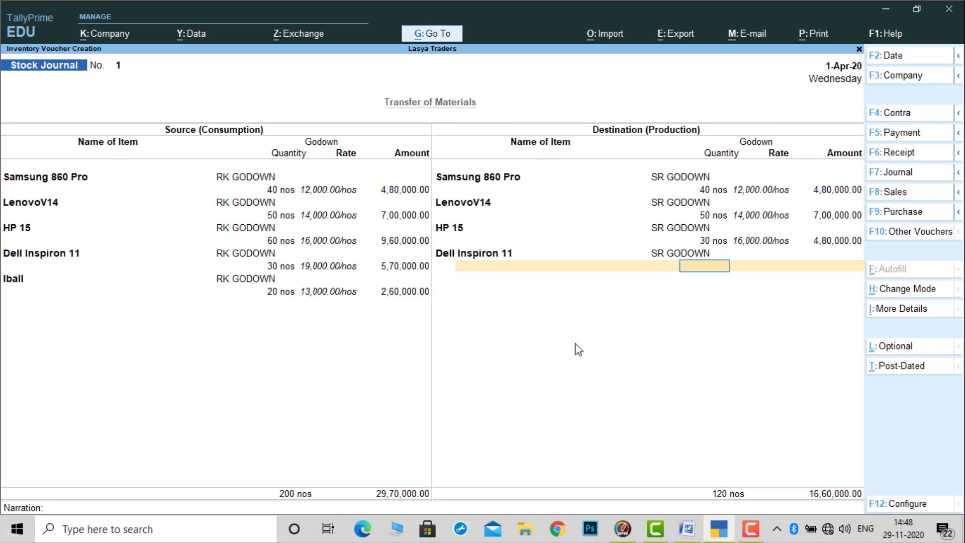
text(30)
key(Return)
- Go back to the HP 15 destination line, set its quantity to 60 nos, and return to the next empty item line
key(BackSpace)
key(BackSpace)
key(BackSpace)
key(BackSpace)
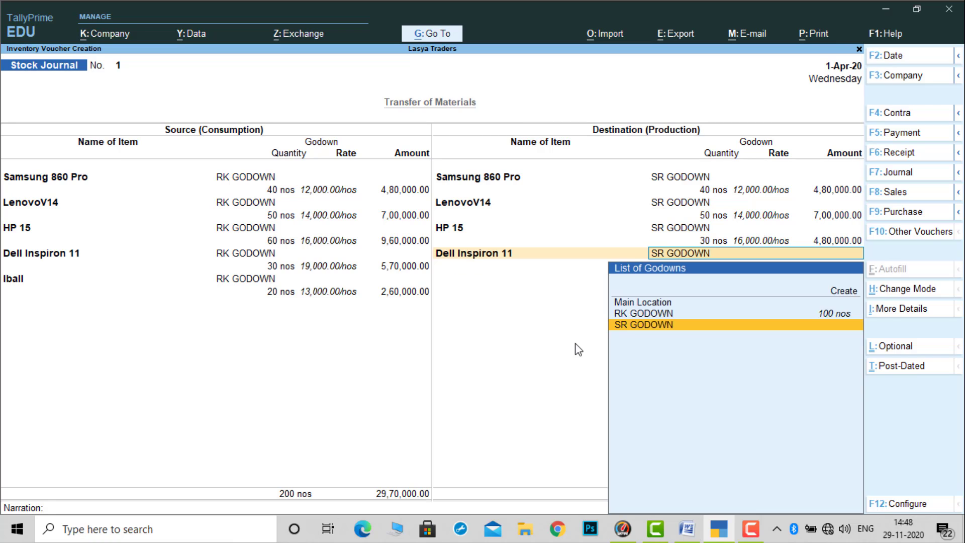
key(BackSpace)
key(BackSpace)
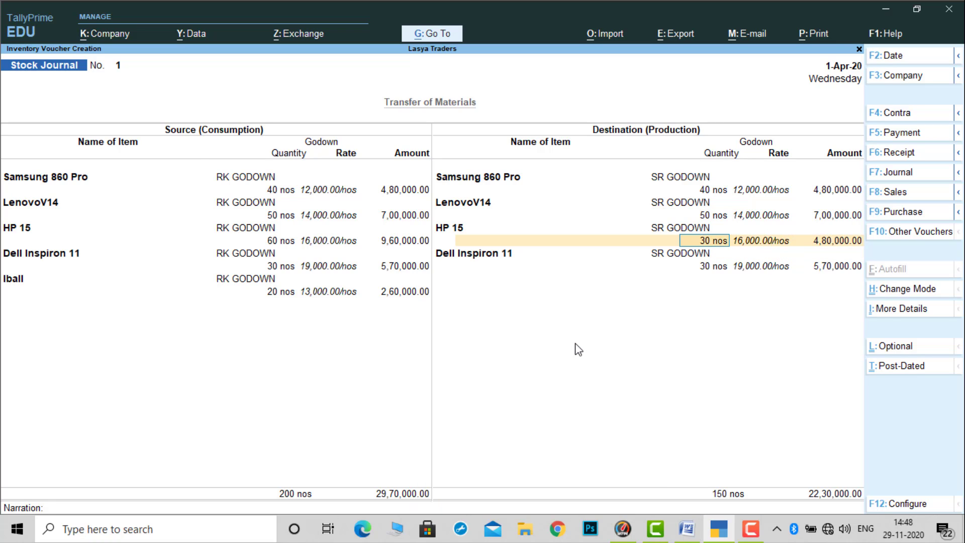
text(60)
key(Return)
key(Return)
key(Return)
key(Return)
key(Return)
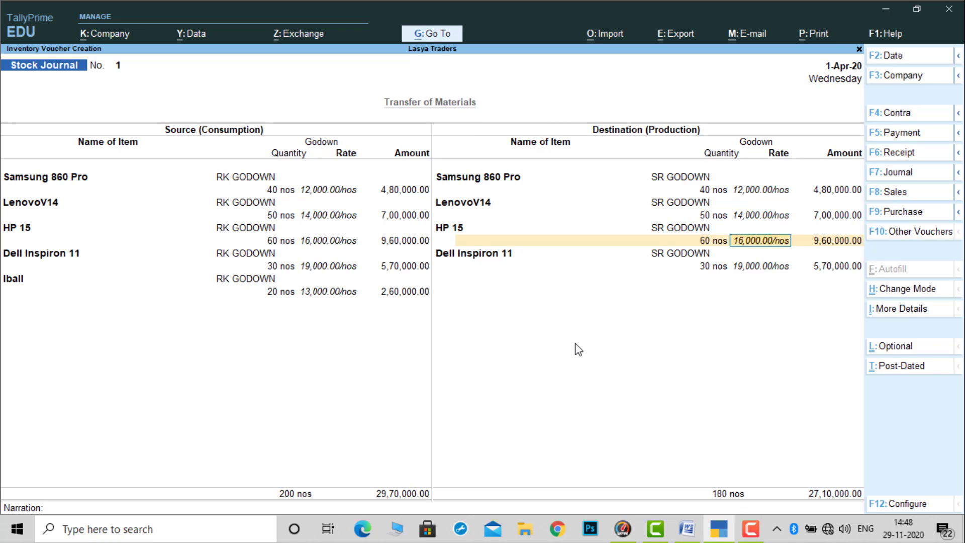
key(Return)
key(Return)
key(Return)
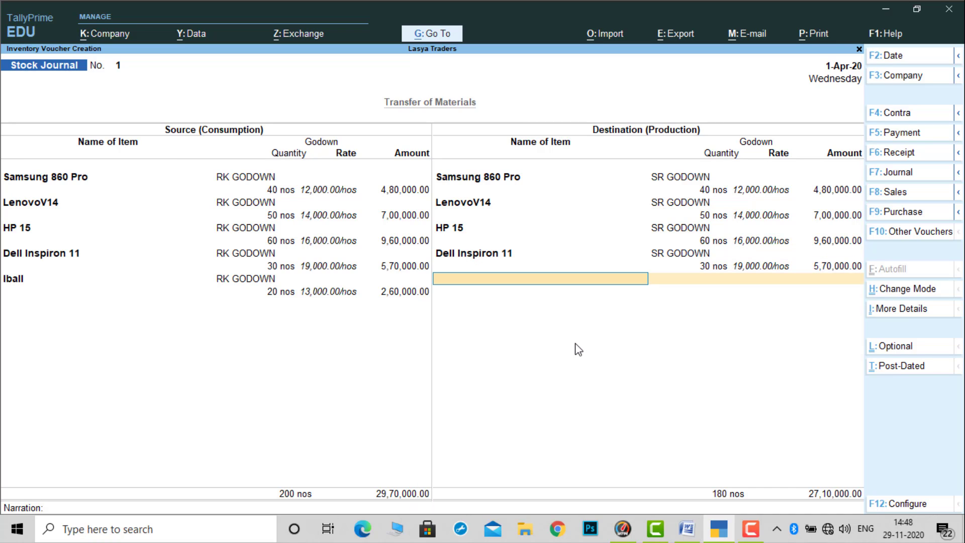
- Add 20 nos of Iball into SR GODOWN as destination stock, keeping the filled-in rate and amount
text(i)
key(Return)
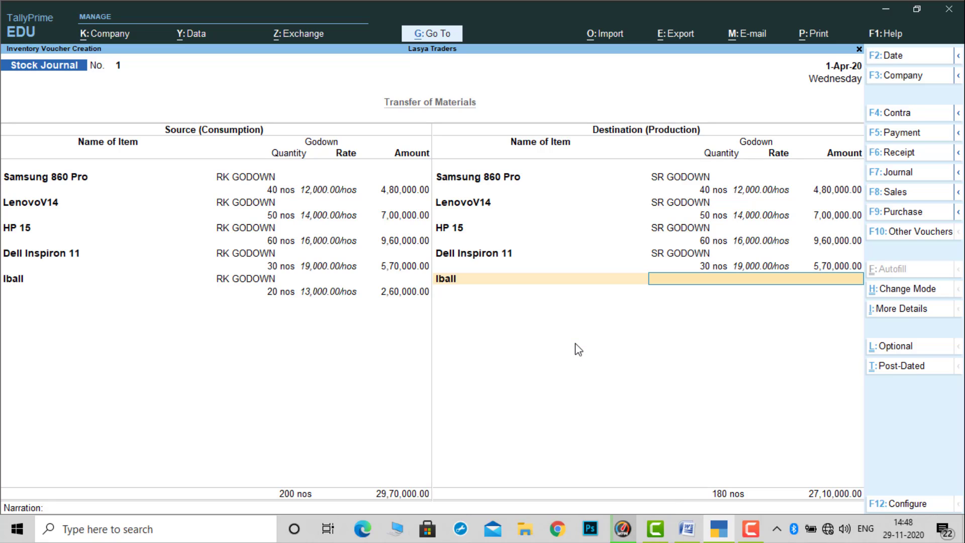
key(Down)
key(Down)
key(Down)
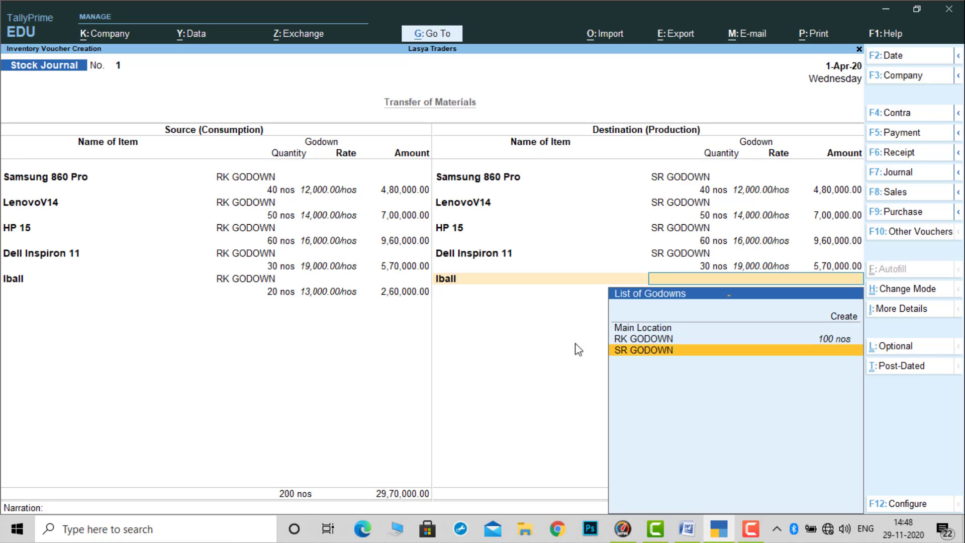
key(Return)
text(20)
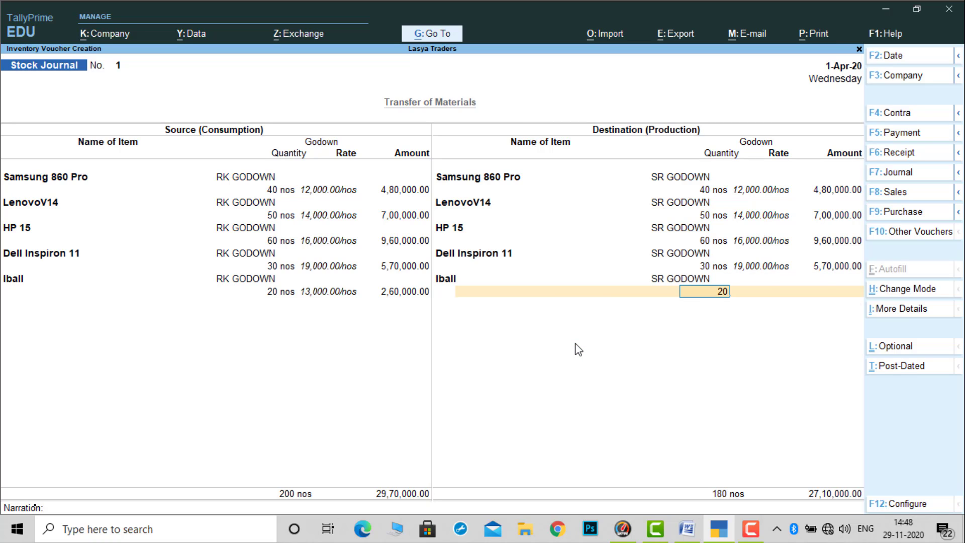
key(Return)
key(Return)
key(Return)
key(Return)
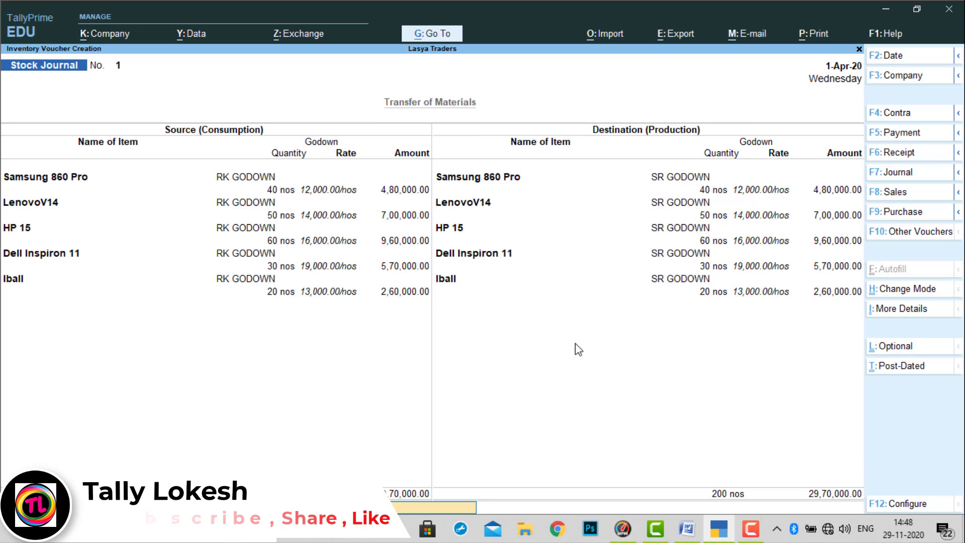
- Finish the destination list, leave the narration blank and save the stock journal voucher
key(Return)
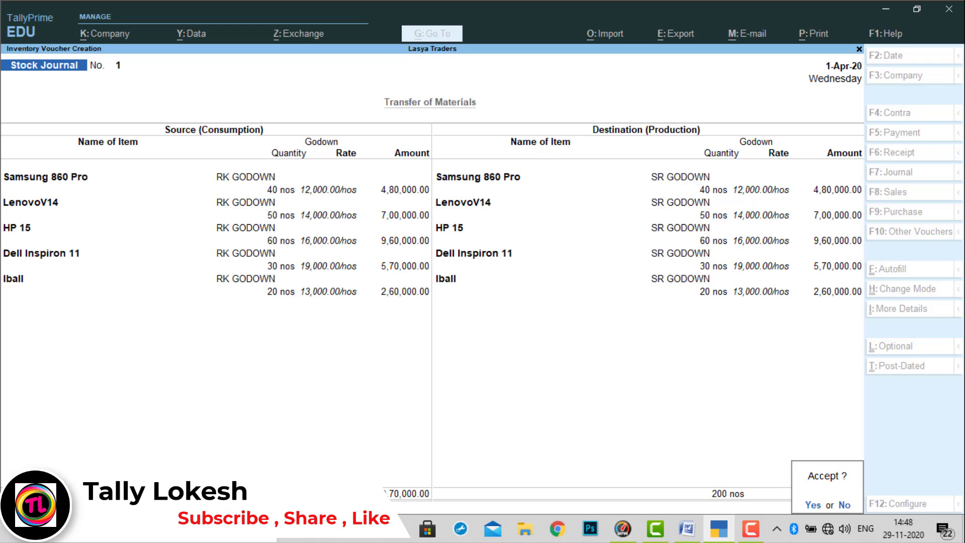
key(Return)
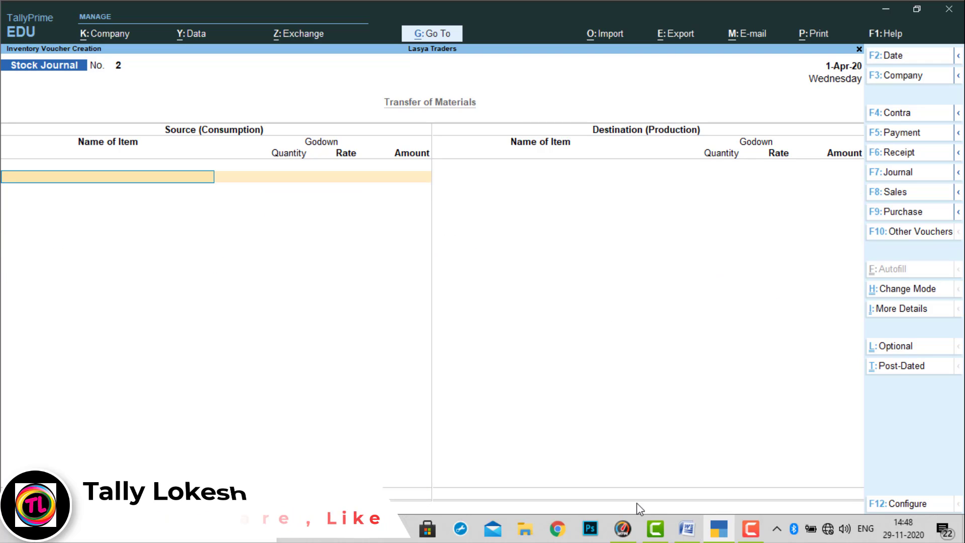
- Check transaction 4 in the Word problem sheet, return to TallyPrime and start a payment voucher debiting TALLY SOFTWARE
click(688, 529)
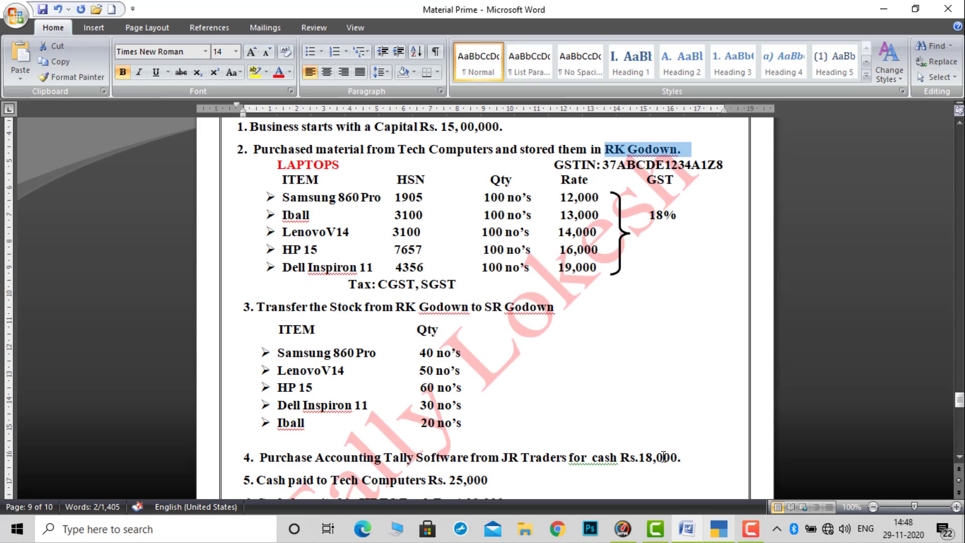
click(959, 457)
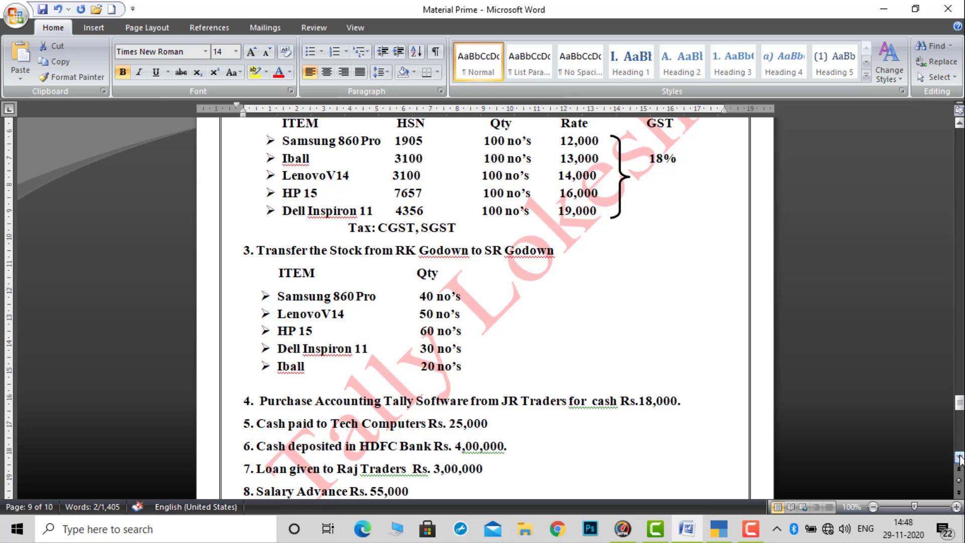
click(959, 457)
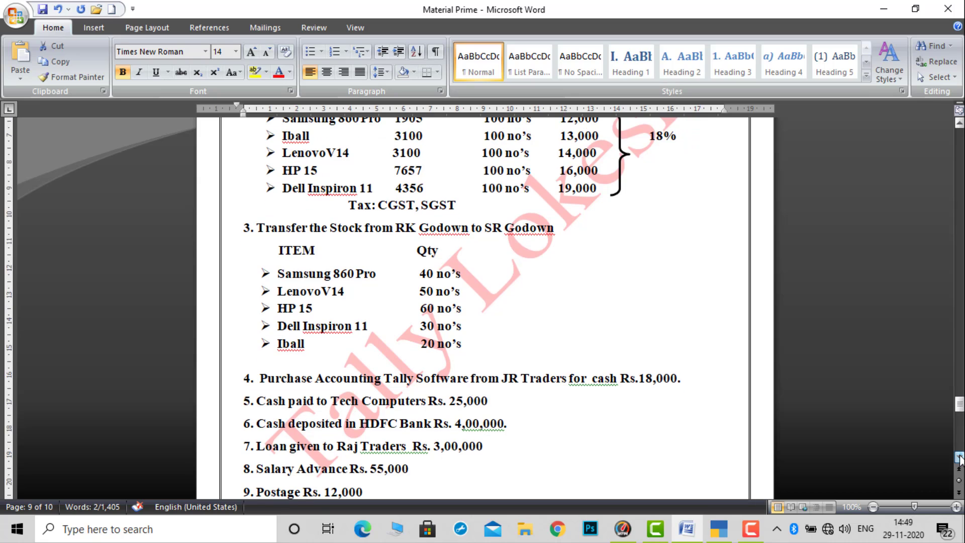
click(727, 536)
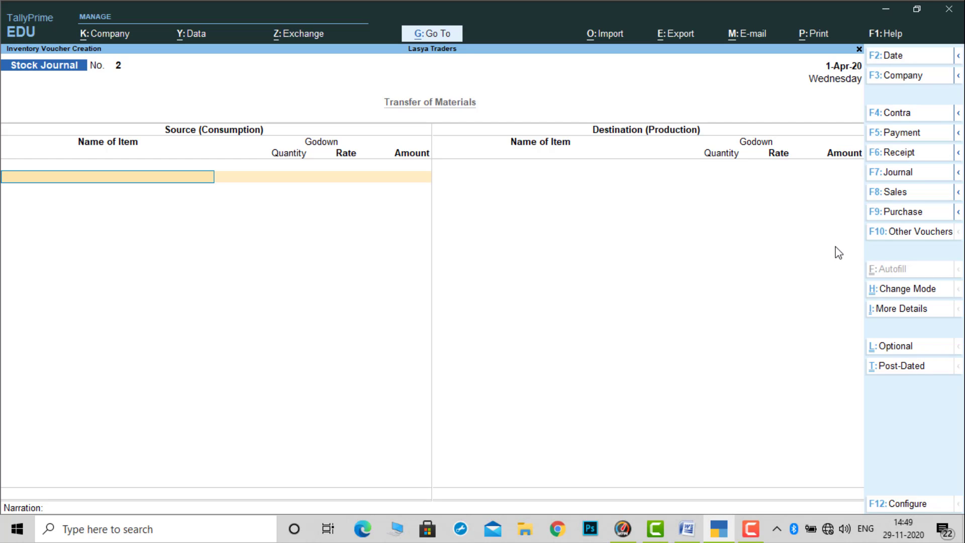
key(F5)
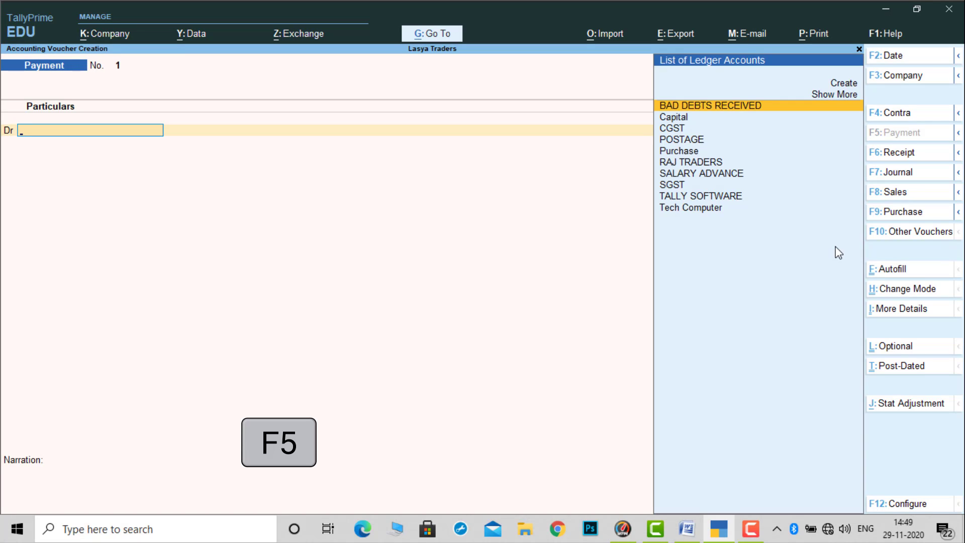
key(Up)
key(Up)
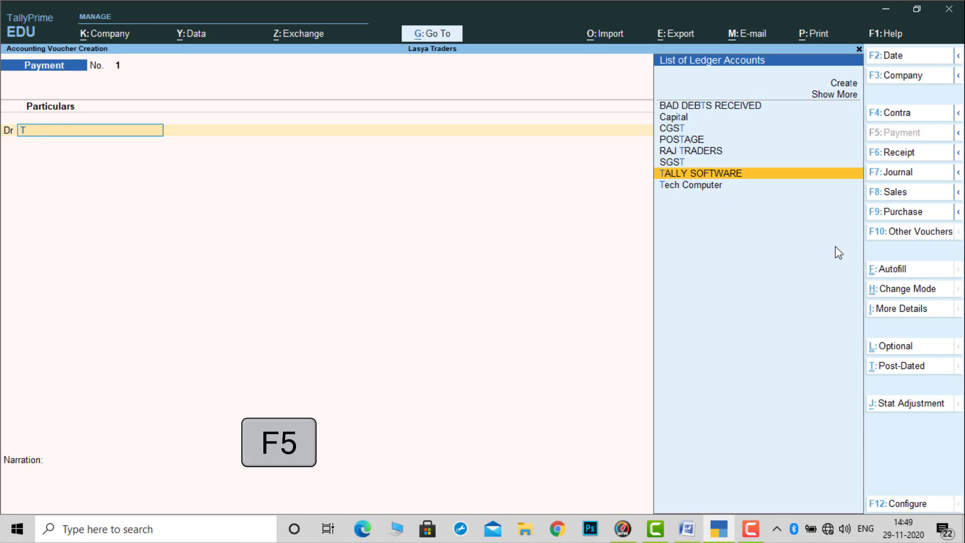
key(Return)
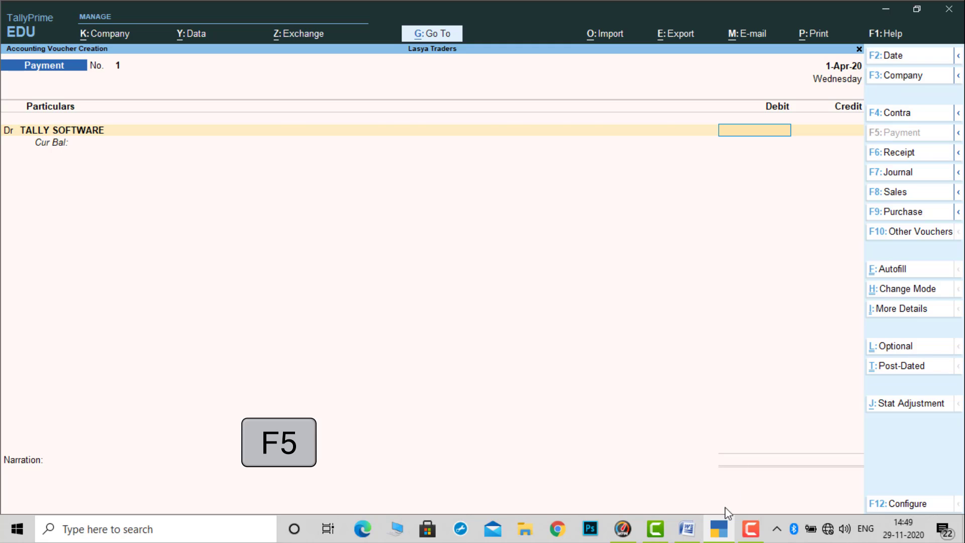
- Set the TALLY SOFTWARE debit amount to 18,000 in the payment voucher
click(724, 534)
click(724, 534)
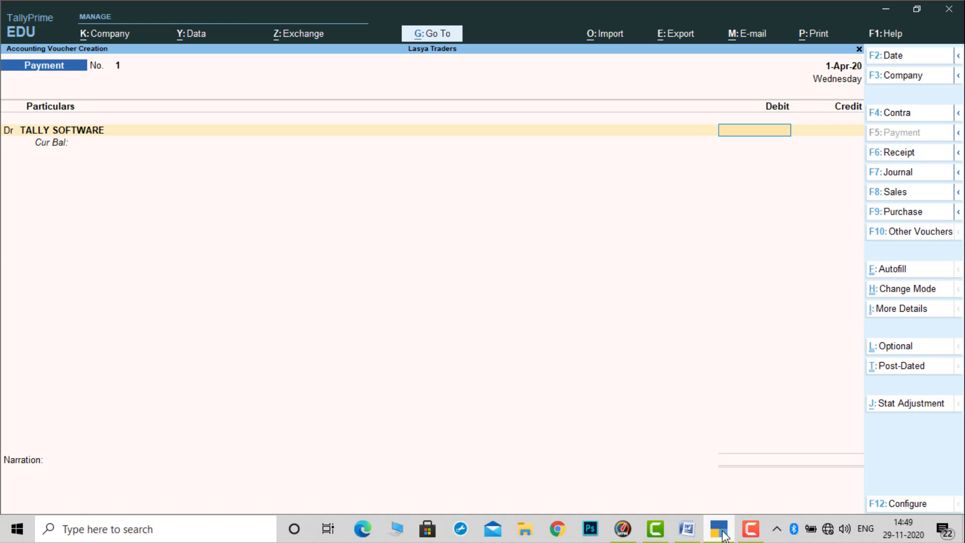
text(180000)
key(BackSpace)
key(Return)
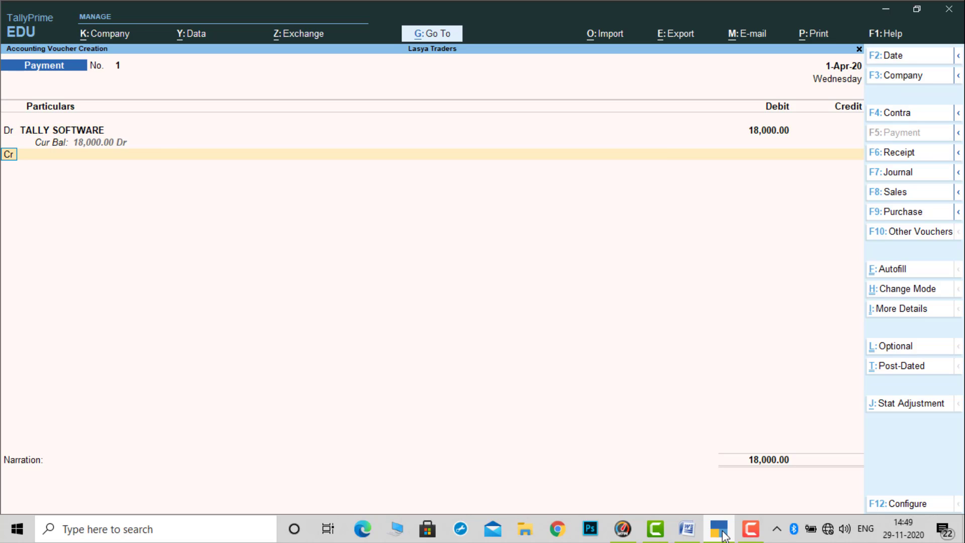
- Credit Cash with the matching amount and save the Tally software payment voucher without a narration
key(Return)
key(Down)
key(Down)
key(Return)
key(Return)
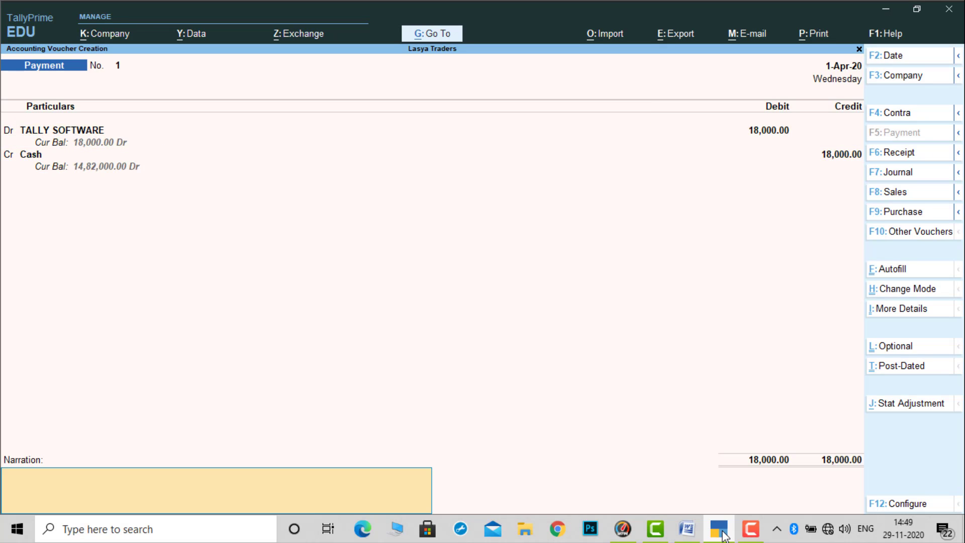
key(Return)
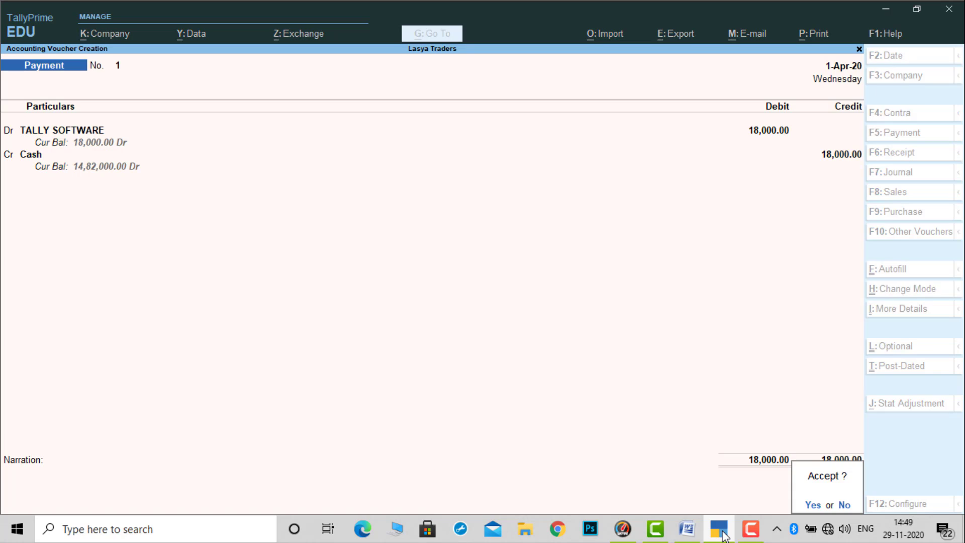
key(Return)
- Check transaction 5 in the Word problem sheet, then debit Tech Computer with 25,000 in a new TallyPrime payment voucher
click(722, 537)
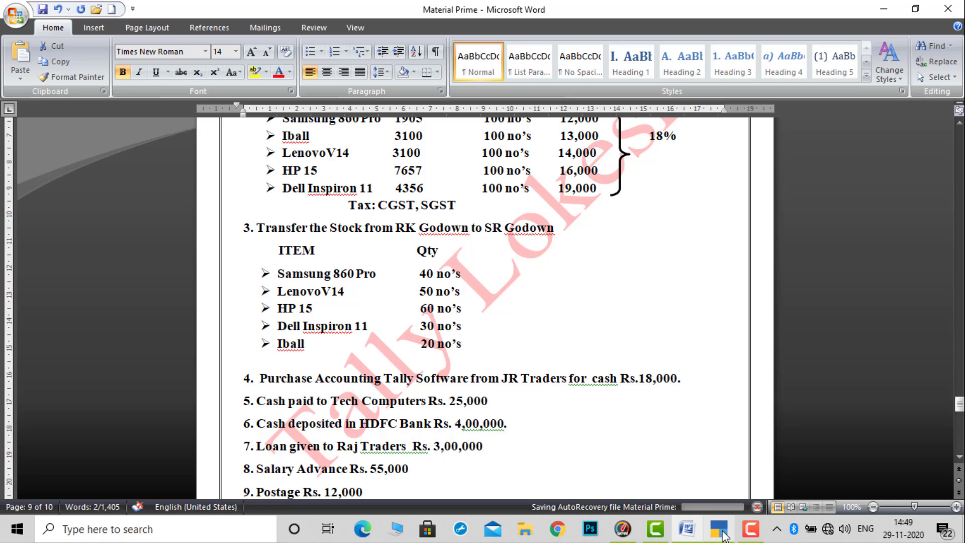
click(722, 537)
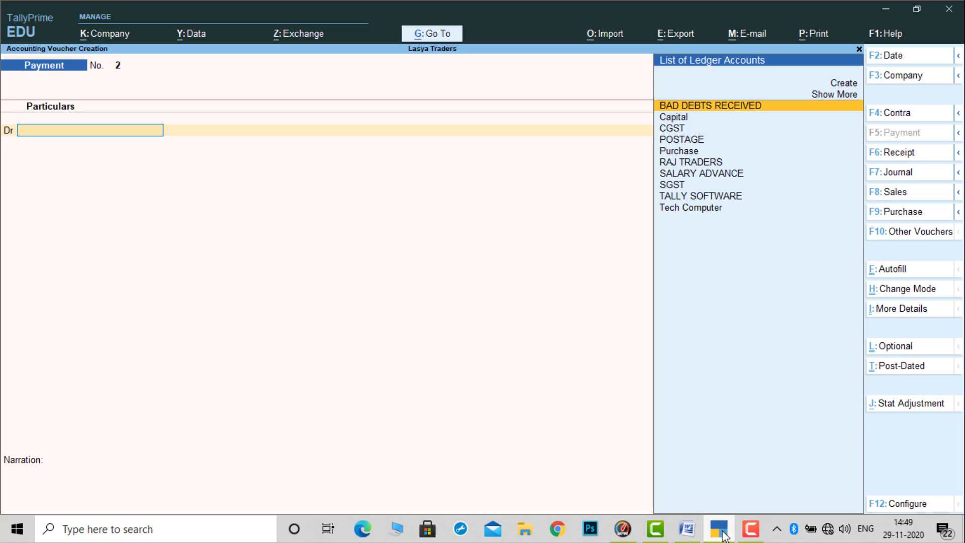
key(F5)
text(T)
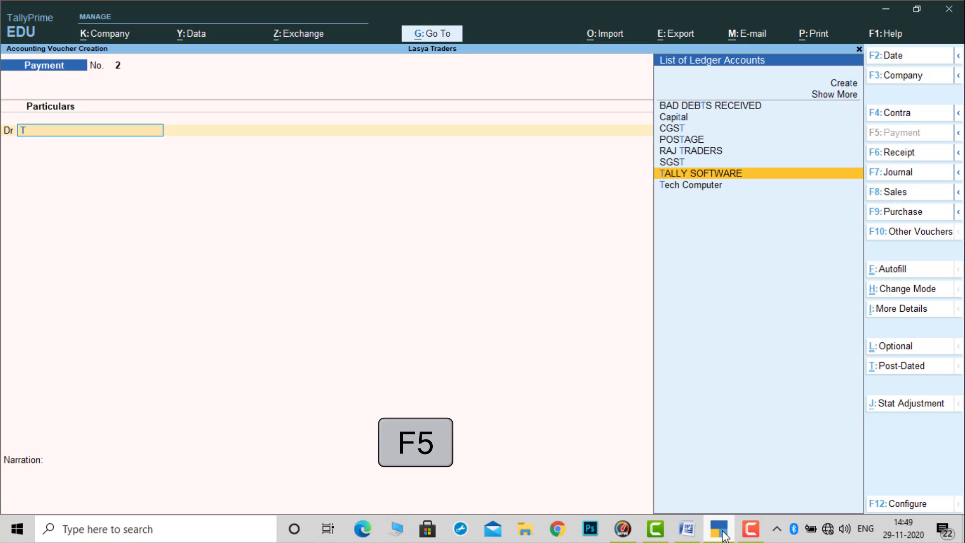
key(Down)
key(Return)
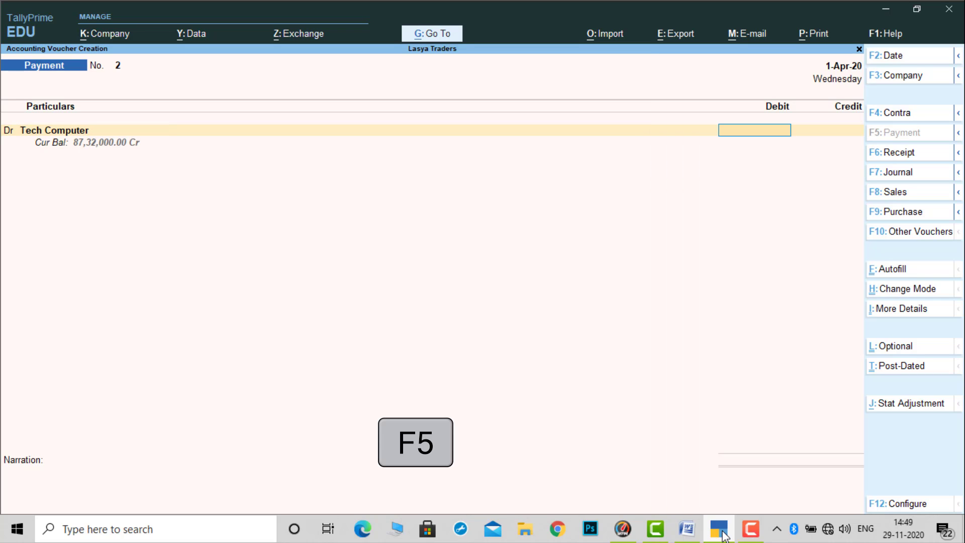
text(25000)
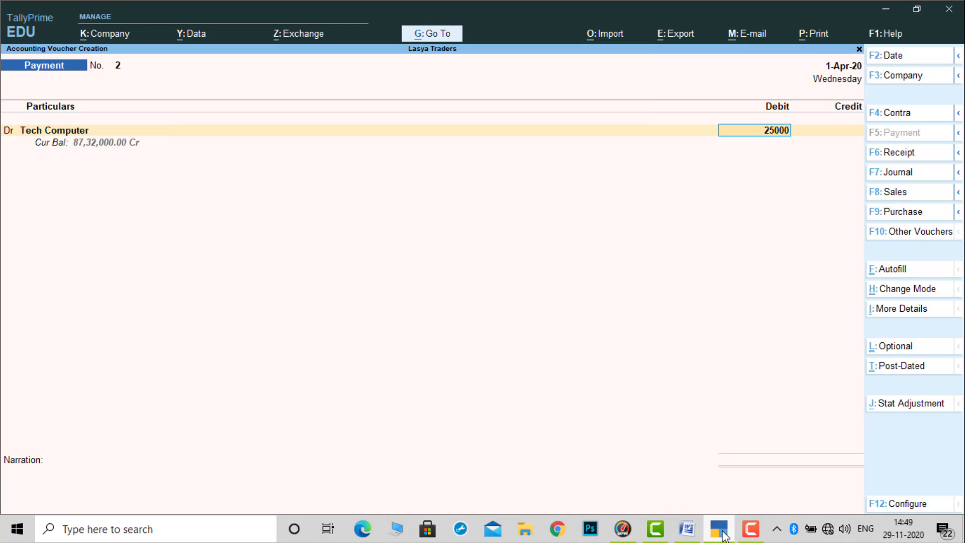
- Credit Cash with the matching amount and save the Tech Computer payment voucher without a narration
key(Return)
key(Down)
key(Down)
key(Return)
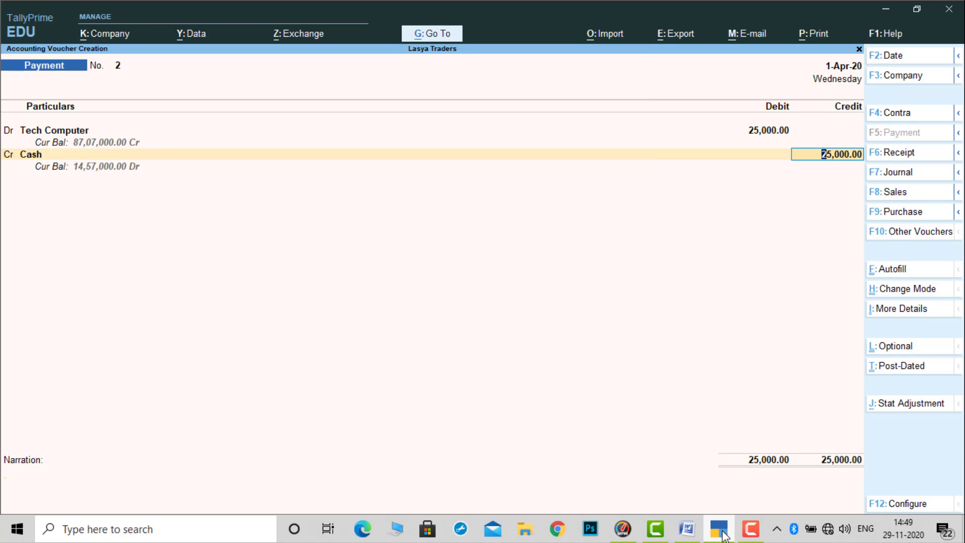
key(Return)
key(Return)
key(Return)
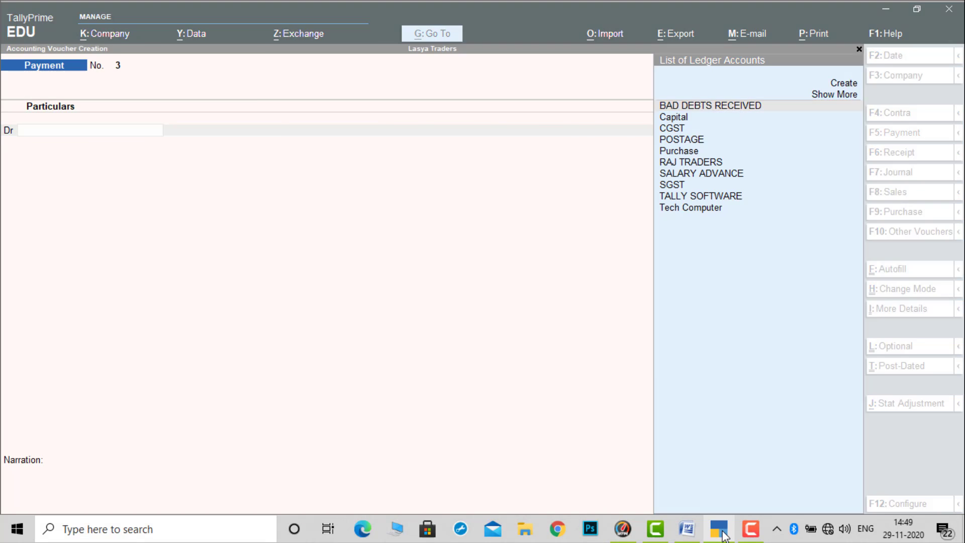
- Check transaction 6 in the Word problem sheet, then start a contra voucher in TallyPrime crediting Cash with 4,00,000
key(alt+Tab)
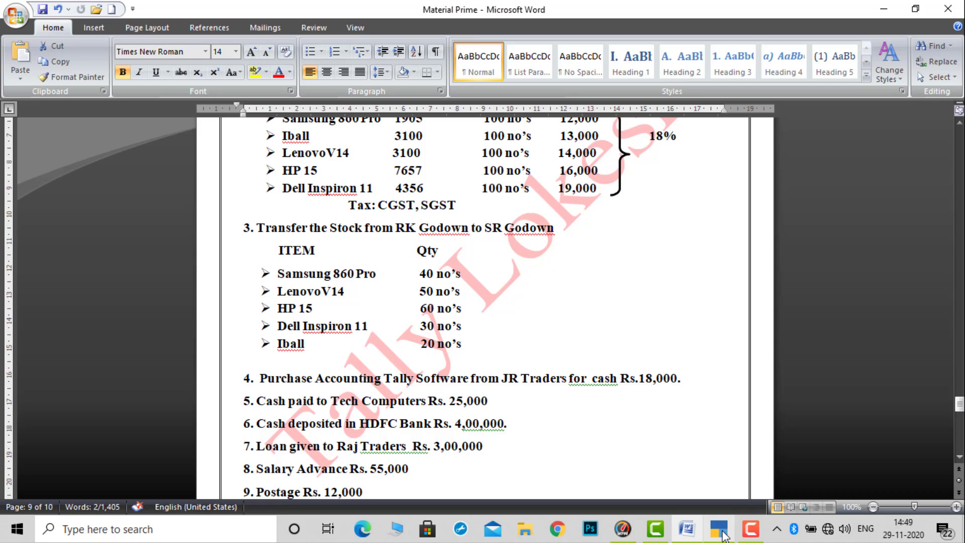
click(723, 532)
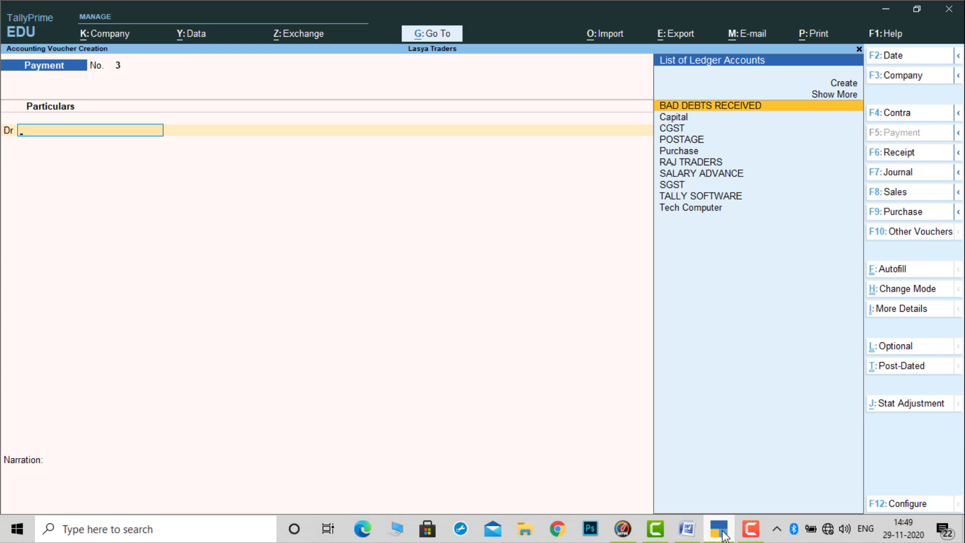
key(F4)
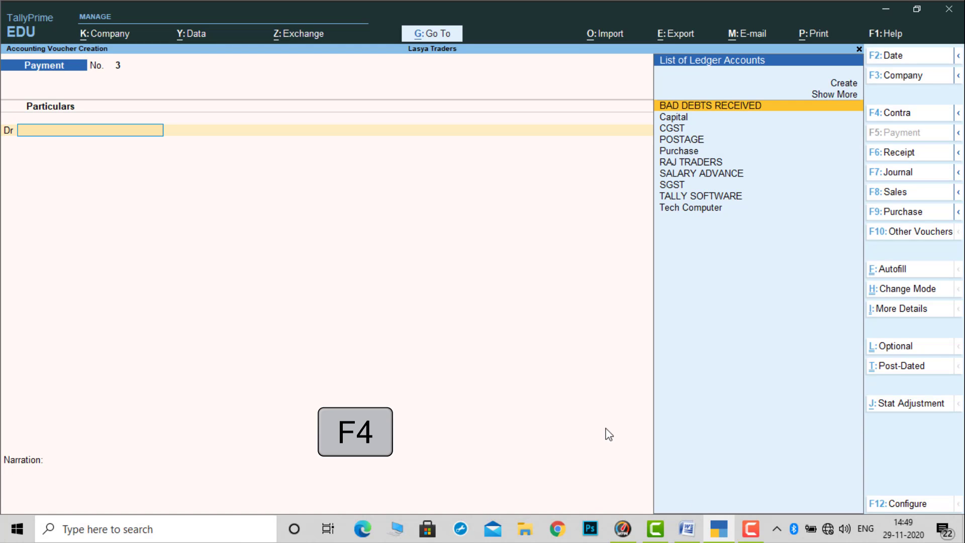
key(Return)
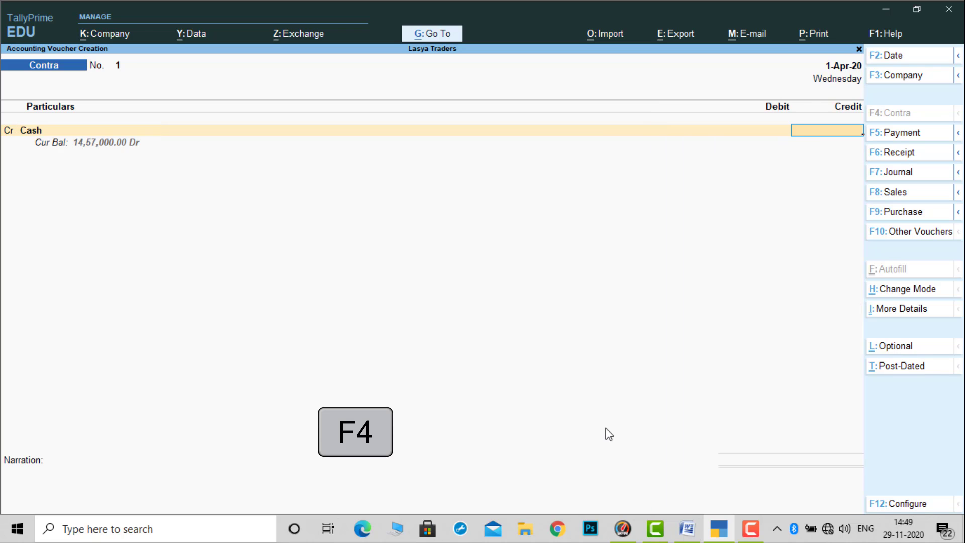
text(400000)
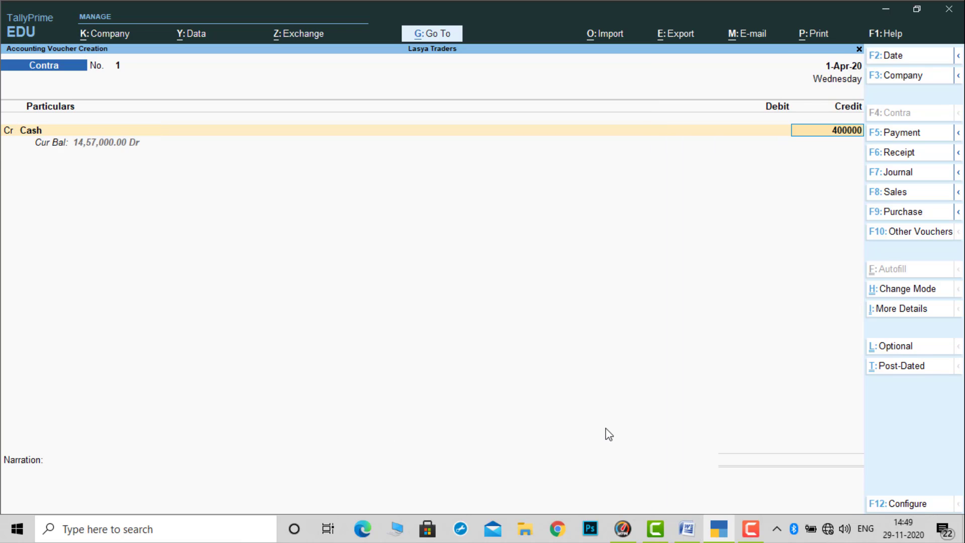
- Debit HDFC BANK with the matching amount in the contra voucher and proceed to its bank allocation
key(Return)
key(Down)
key(Return)
key(Return)
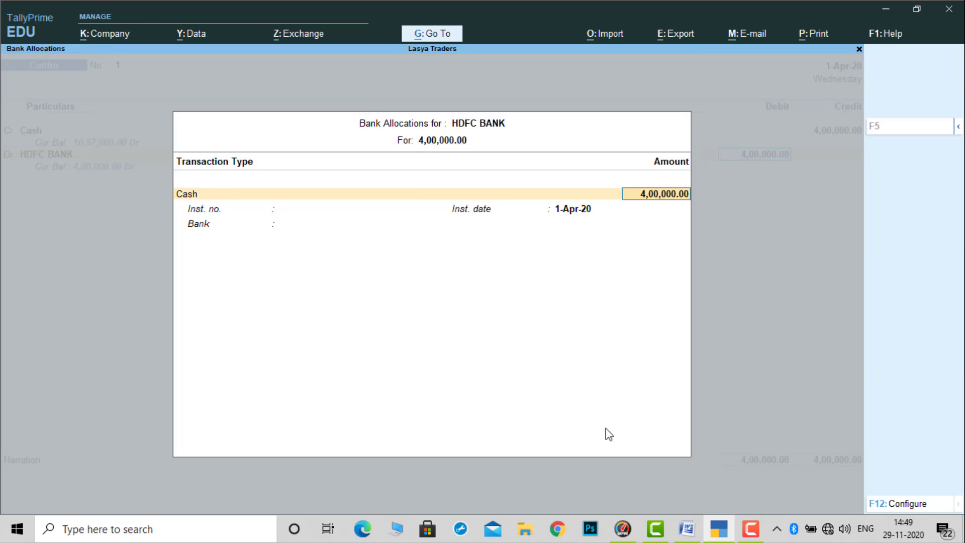
- Accept the Cash bank allocation for HDFC BANK with denominations left blank, and save the contra voucher without a narration
key(Return)
key(Return)
key(Return)
key(Return)
key(Return)
key(Return)
key(Return)
key(Return)
key(Return)
key(Return)
key(Return)
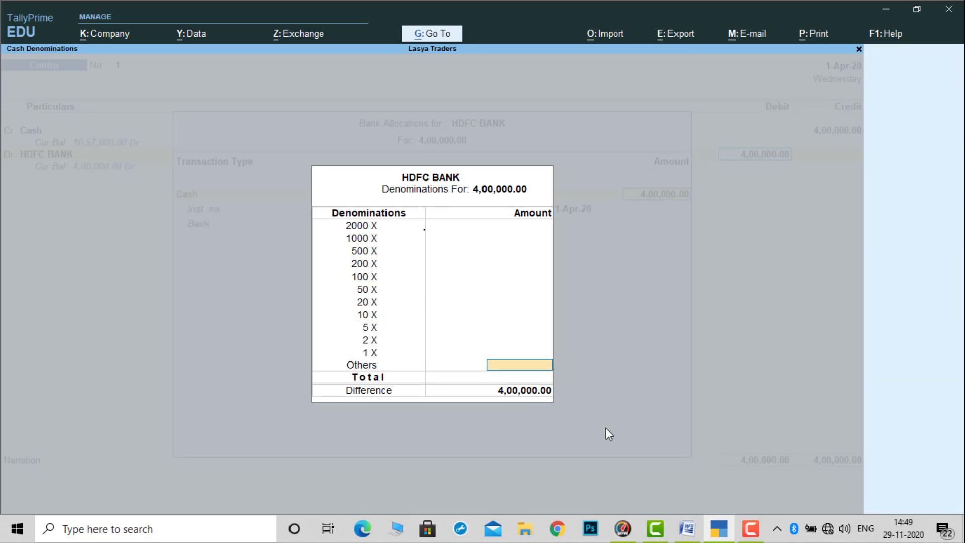
key(Return)
key(Return)
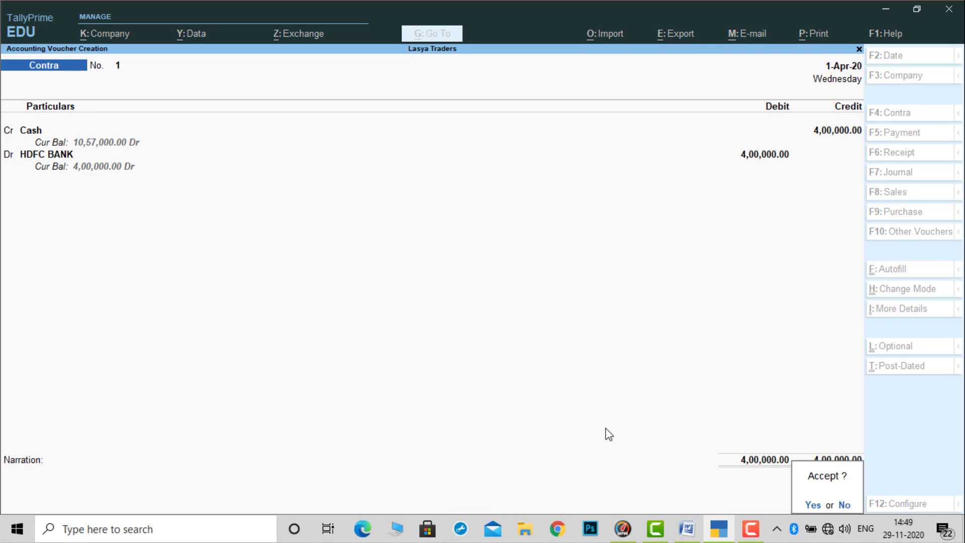
key(Return)
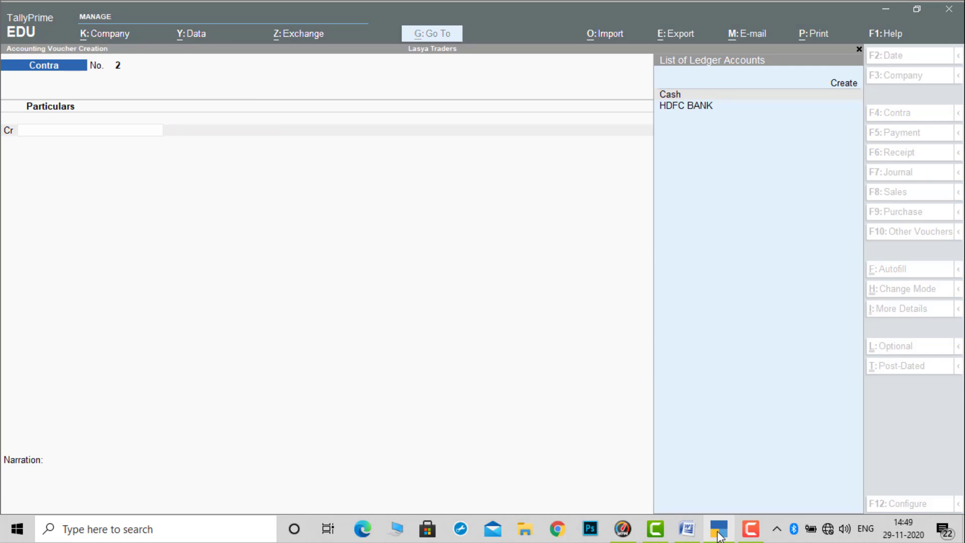
- Check transactions 7 to 10 in the Word problem sheet, then start a payment voucher in TallyPrime debiting RAJ TRADERS
click(719, 529)
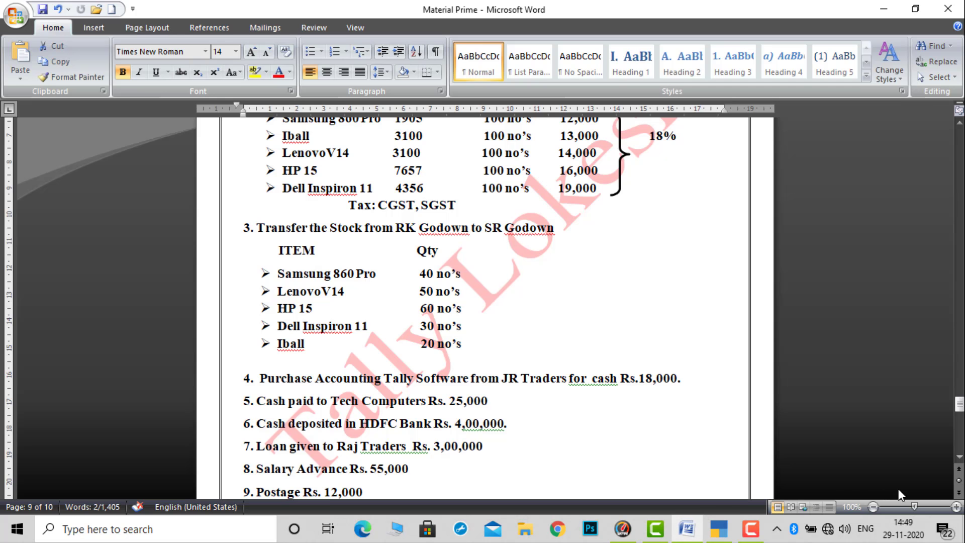
click(959, 457)
click(959, 458)
click(959, 458)
click(959, 459)
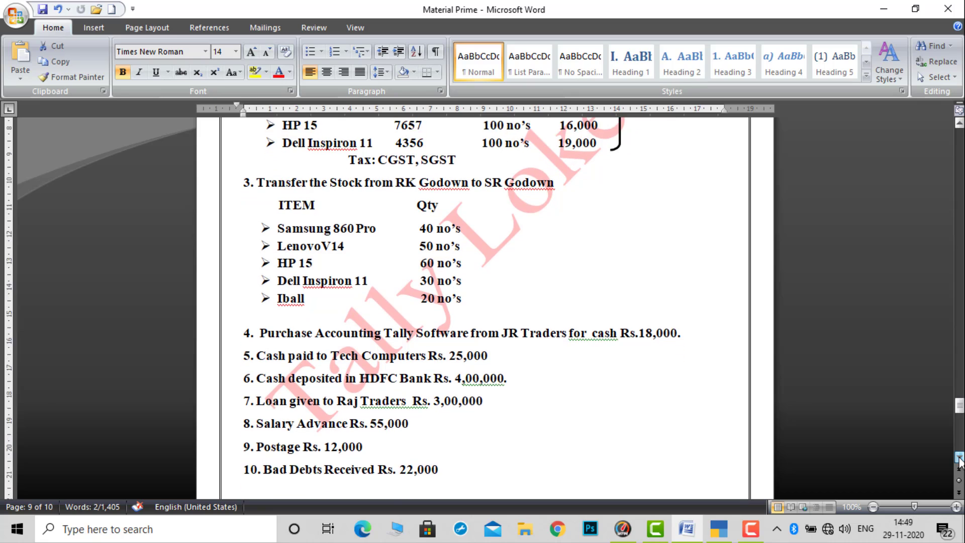
click(959, 459)
click(960, 459)
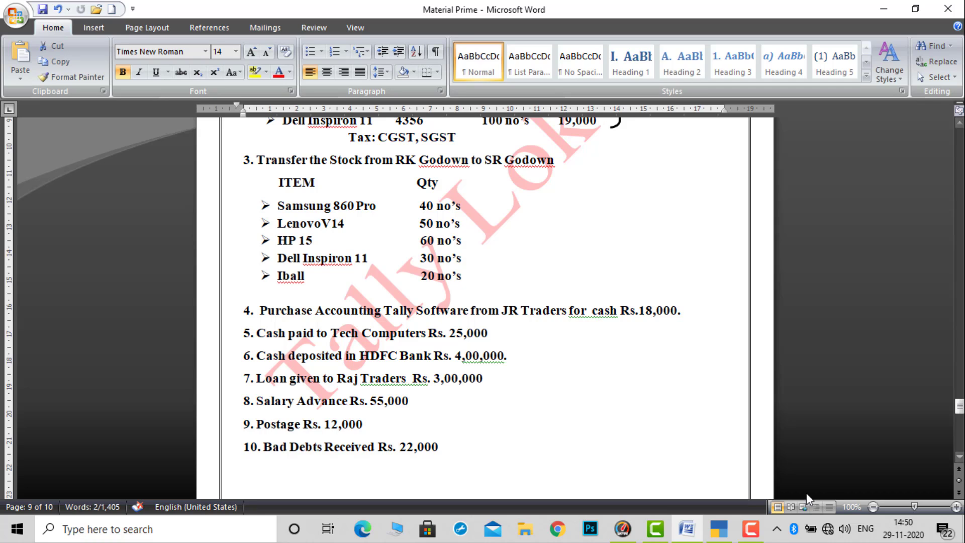
click(718, 529)
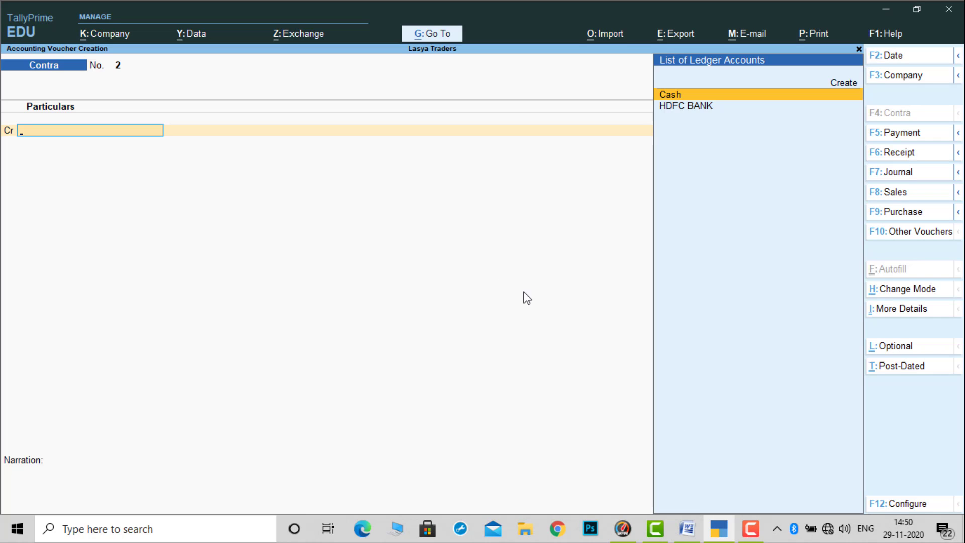
key(F5)
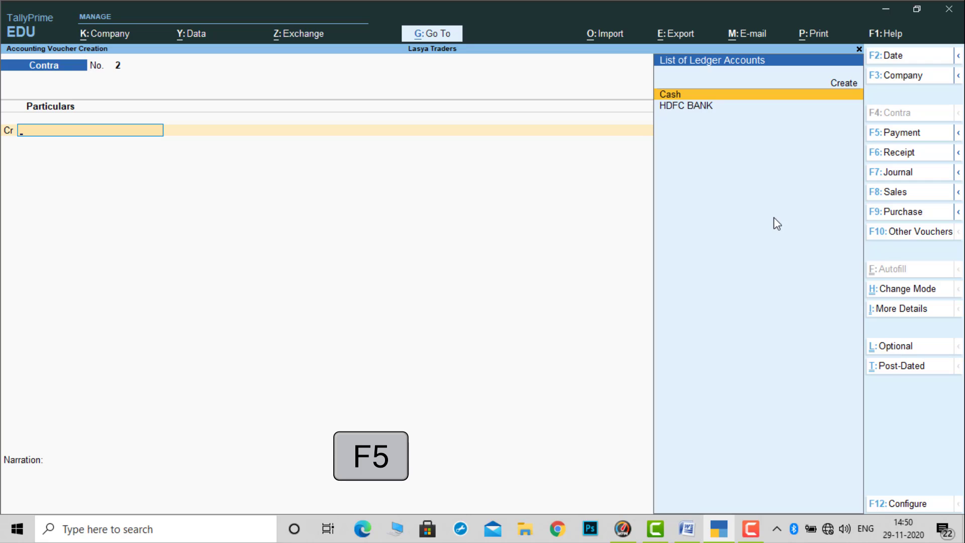
key(F5)
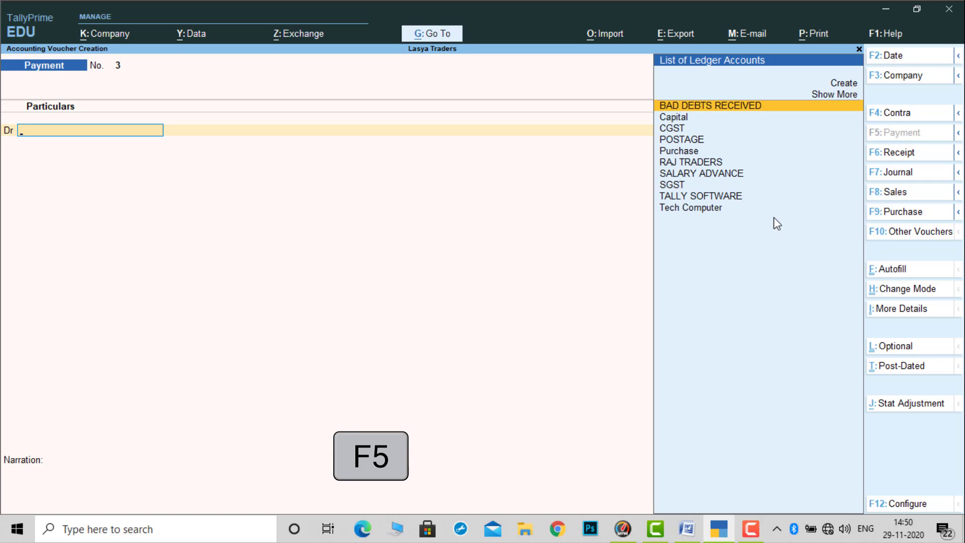
text(R)
key(Return)
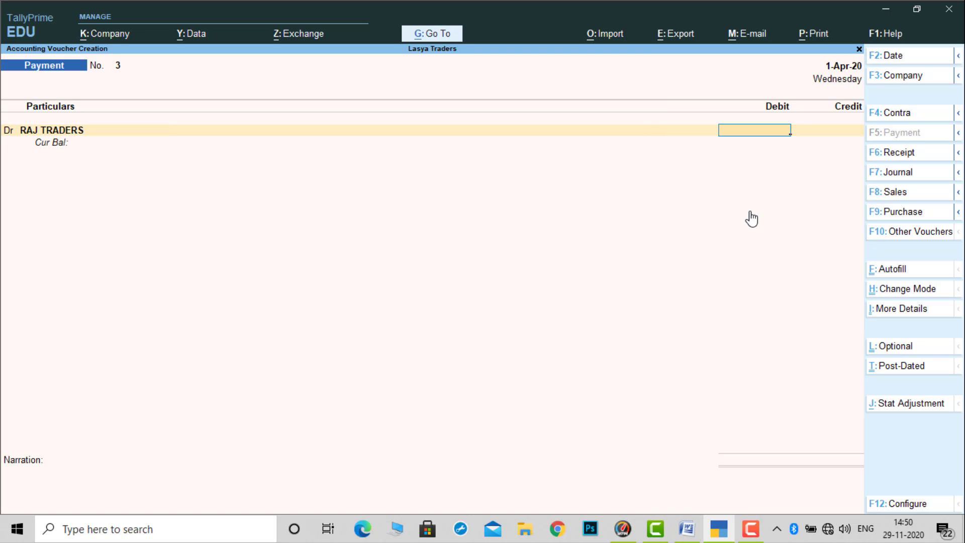
- Alter the RAJ TRADERS ledger's group to Loans & Advances (Asset) from within the payment voucher and save the ledger
key(BackSpace)
key(ctrl+Return)
key(Return)
key(Return)
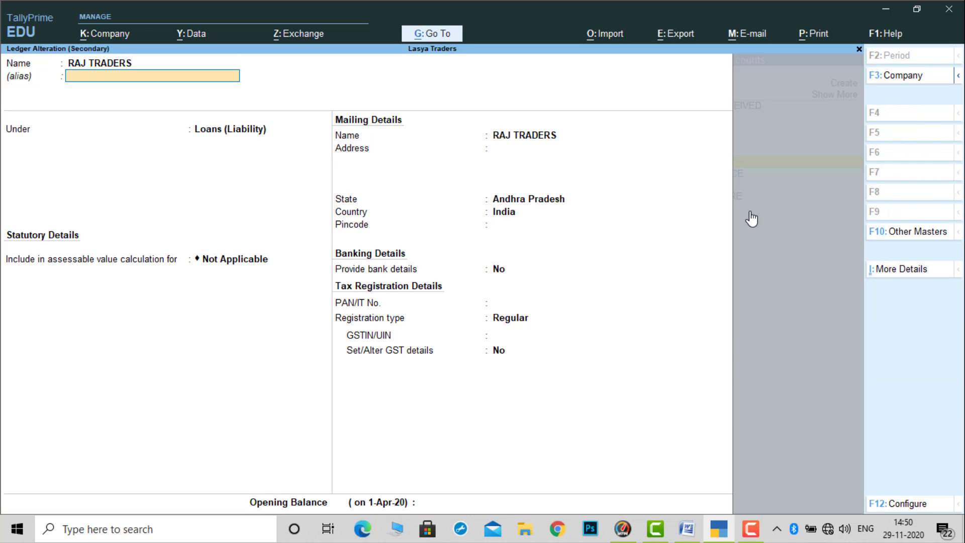
text(LO)
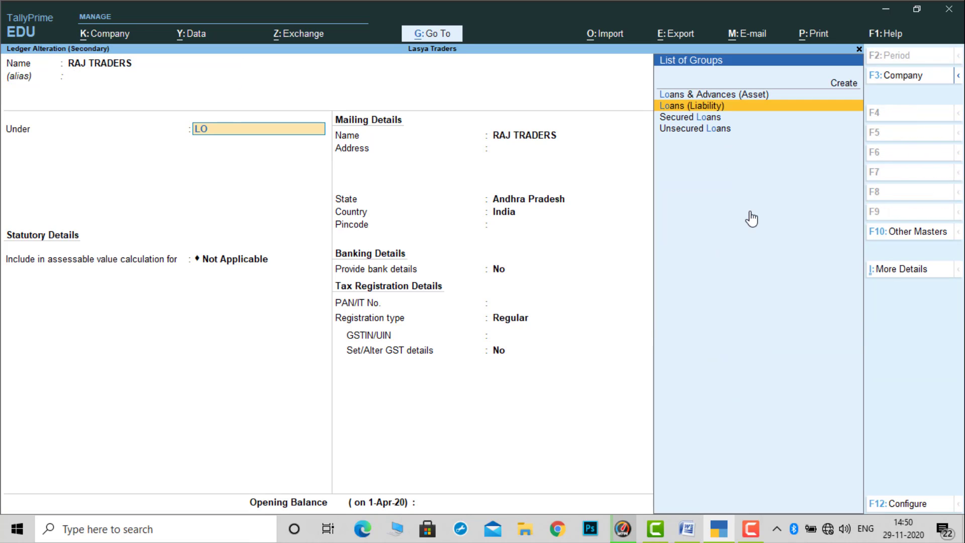
key(Return)
key(ctrl)
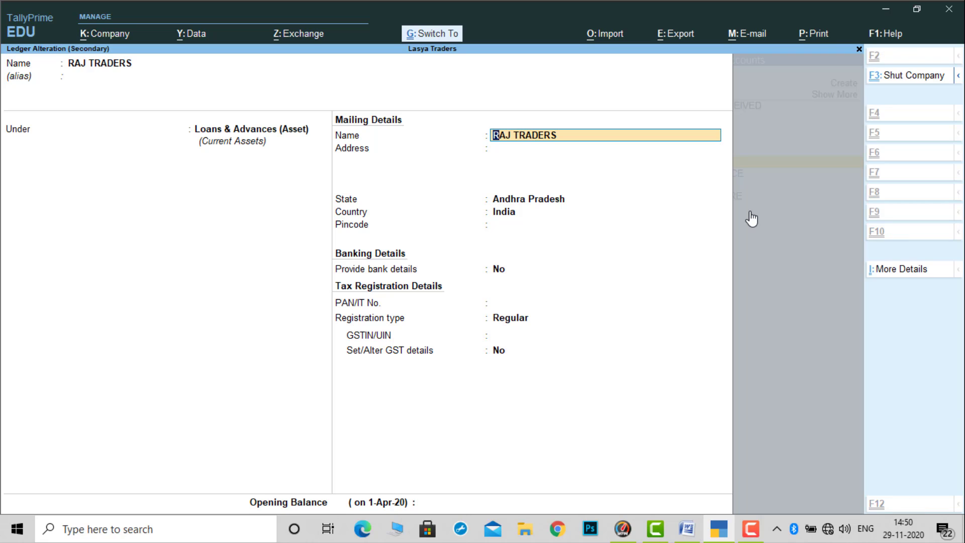
key(ctrl+a)
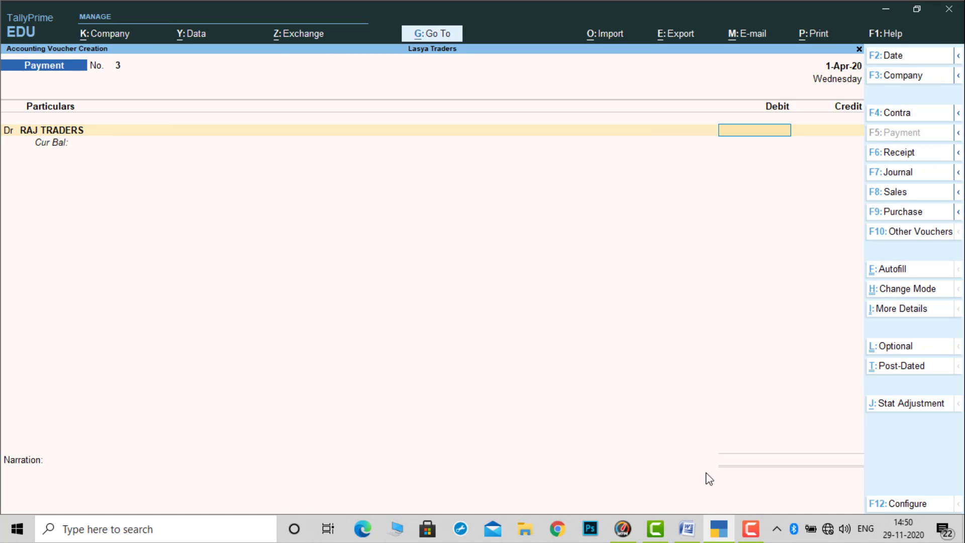
- Check the loan amount in the Word problem sheet and enter 3,00,000 as the RAJ TRADERS debit in TallyPrime
click(720, 534)
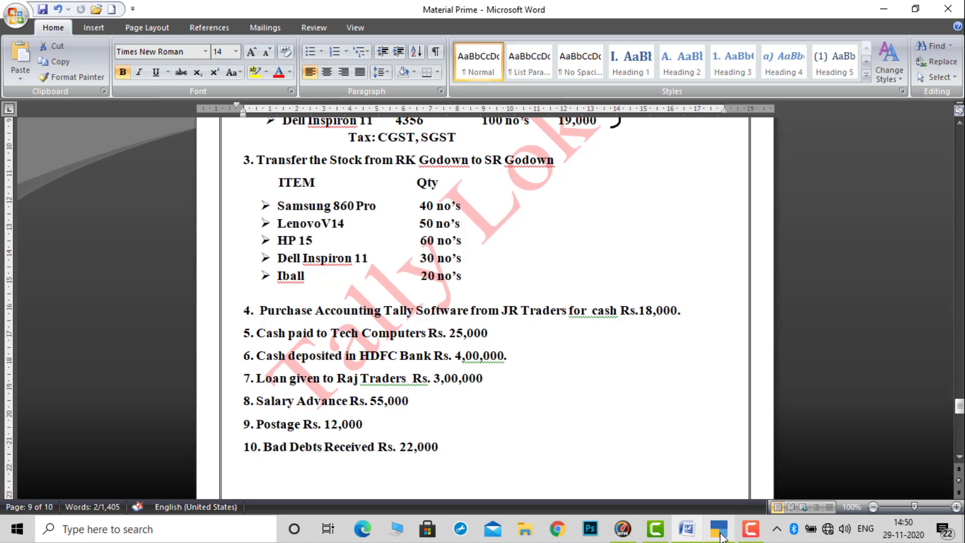
click(720, 534)
text(3)
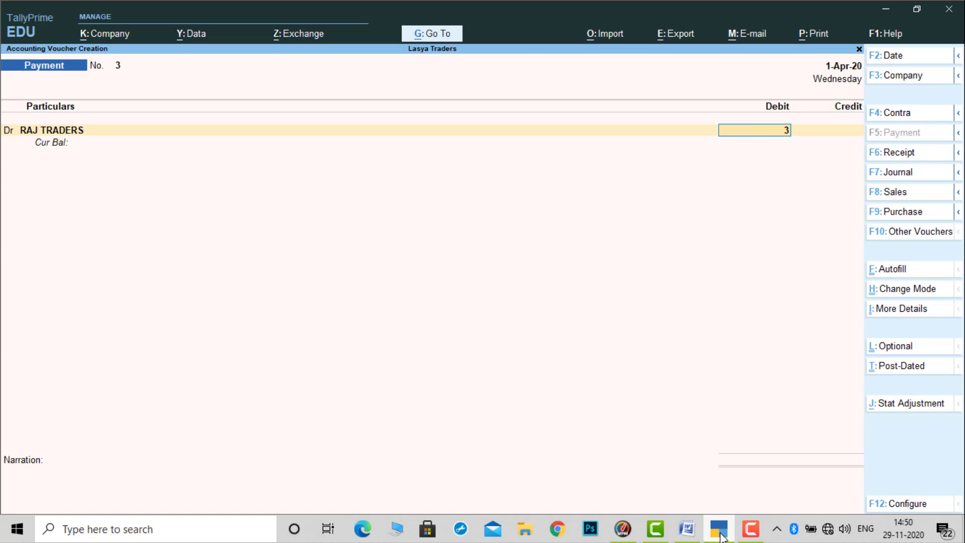
text(00000)
key(Return)
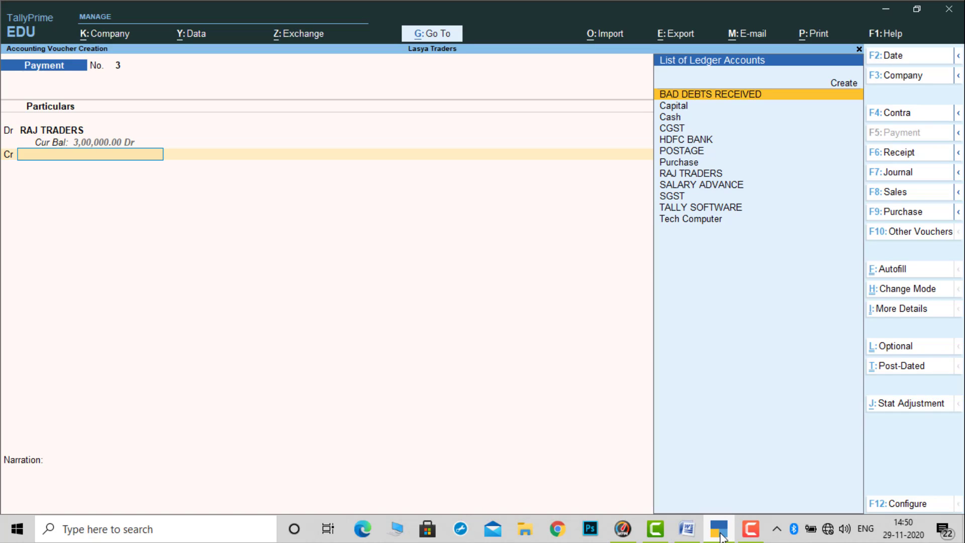
- Credit Cash with the matching amount and save the RAJ TRADERS payment voucher without a narration
key(Down)
key(Down)
key(Return)
key(Return)
key(Return)
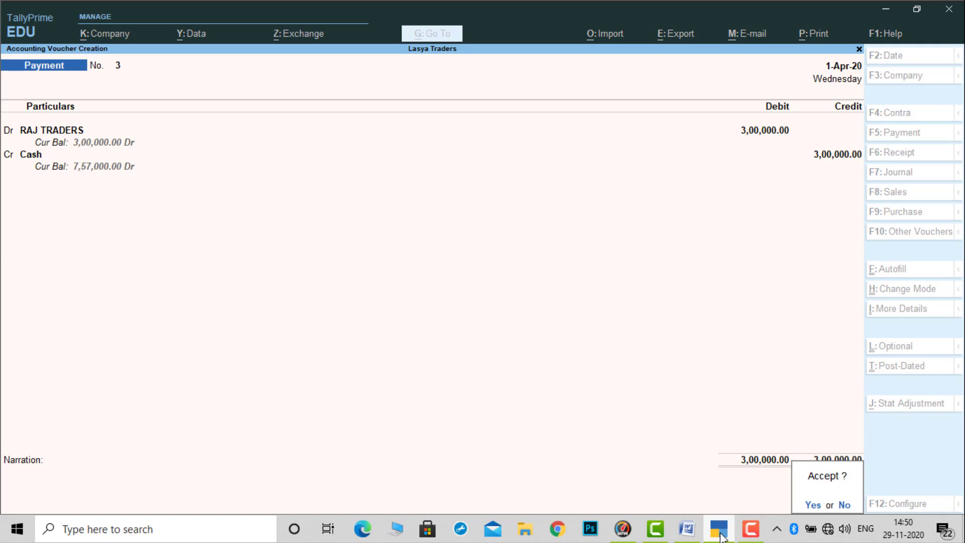
key(Return)
- Check transaction 8 in the Word problem sheet and debit SALARY ADVANCE with 55,000 in a new TallyPrime payment voucher
click(721, 534)
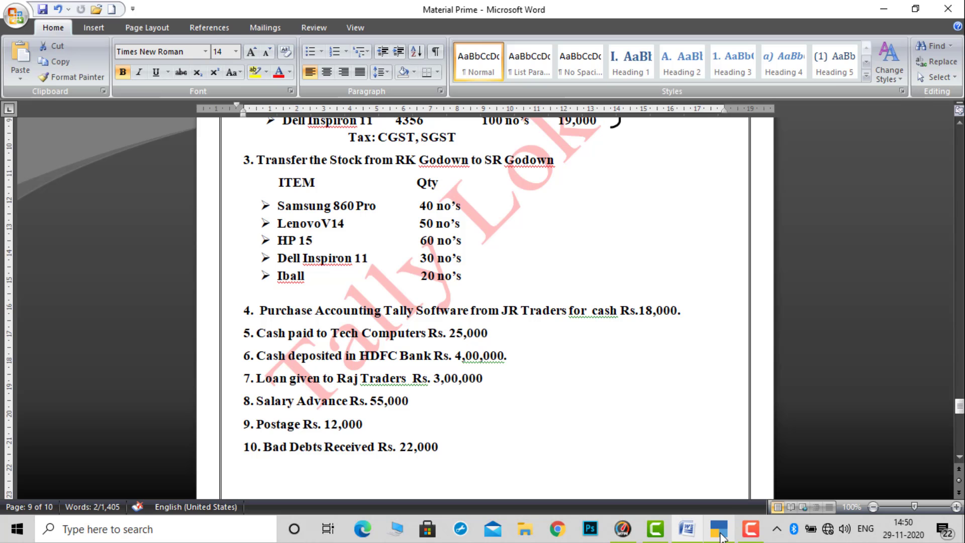
click(721, 534)
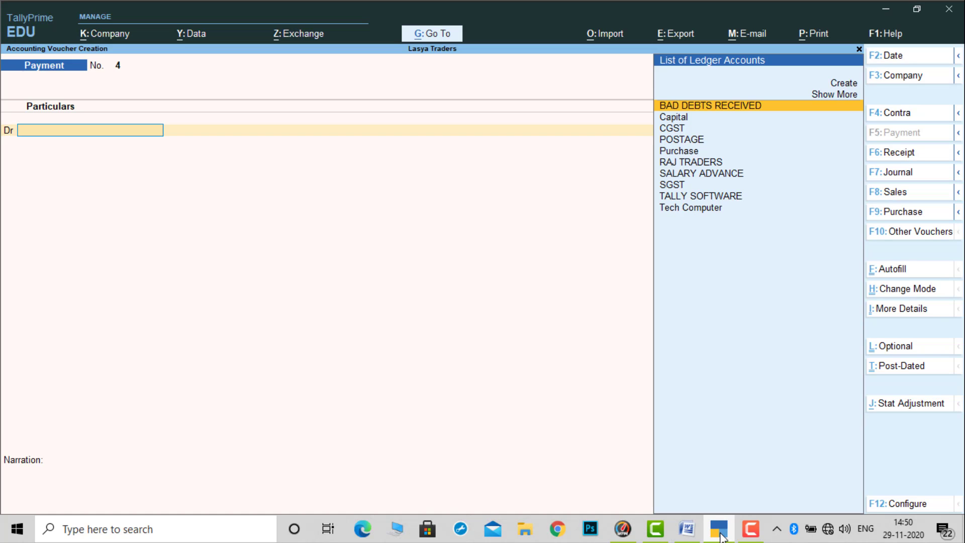
key(F5)
text(sal)
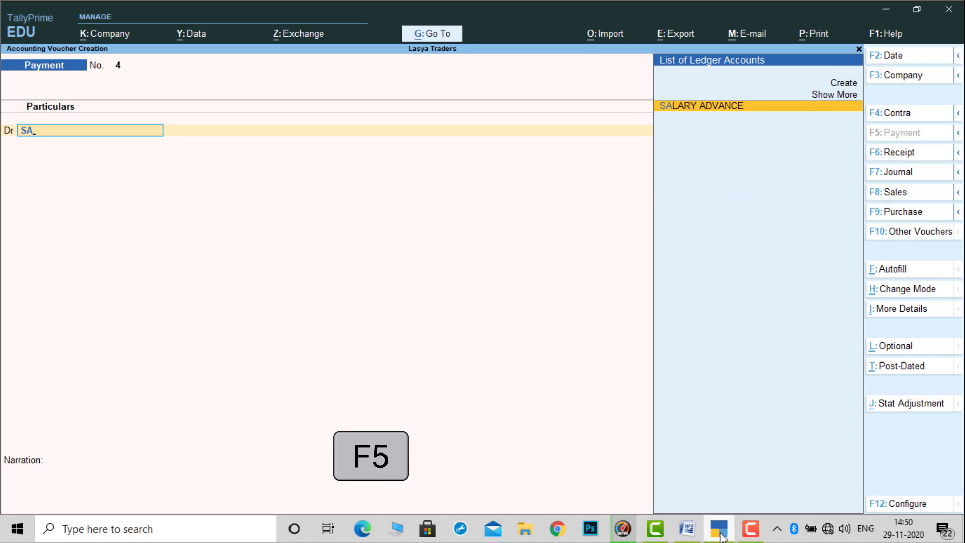
key(Return)
click(720, 534)
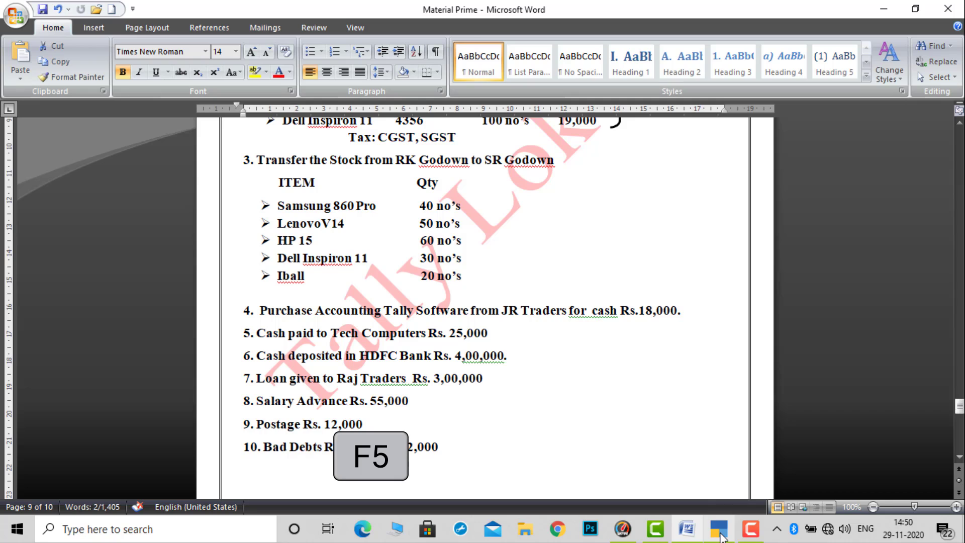
click(720, 534)
text(55)
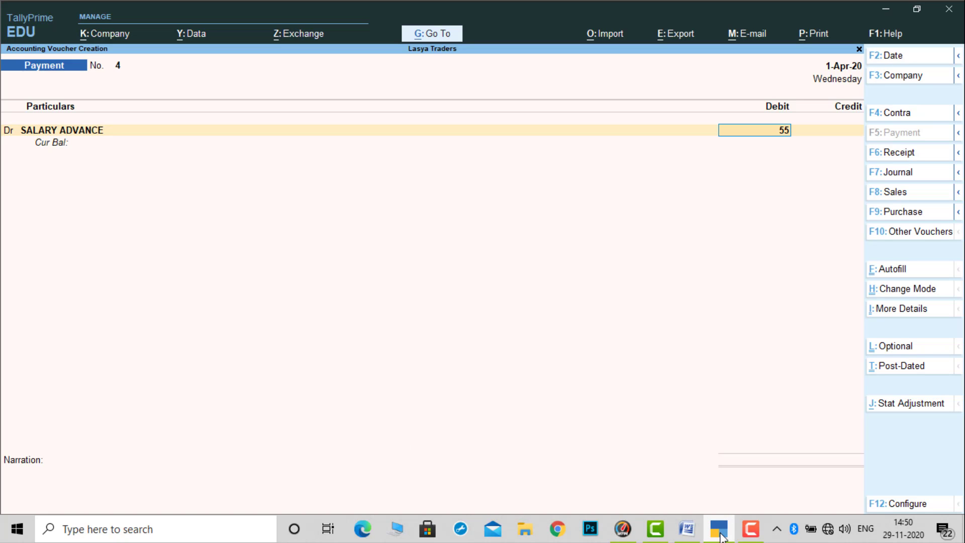
text(000)
key(Return)
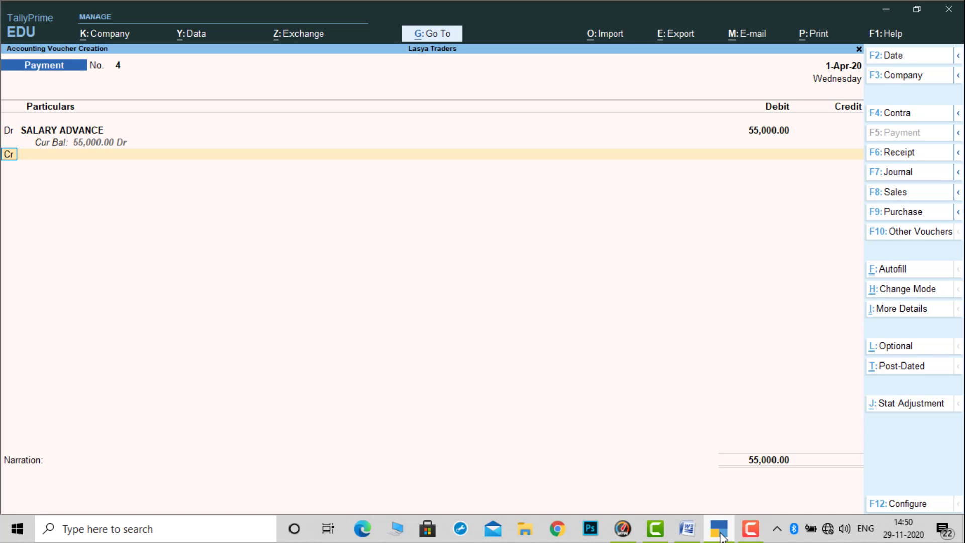
- Add a second debit line for POSTAGE with 12,000 to the payment voucher, checking transaction 9 in the Word sheet
key(Return)
text(po)
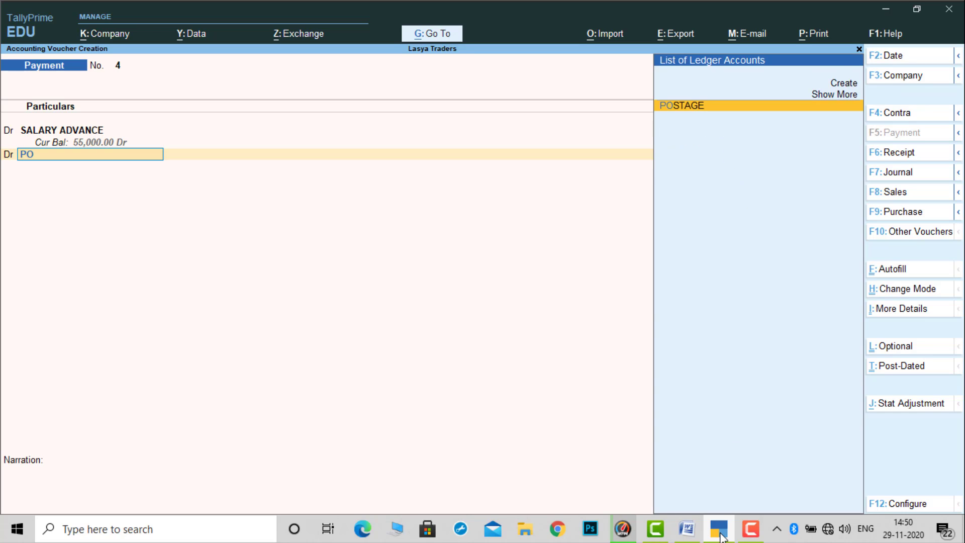
key(Return)
click(721, 536)
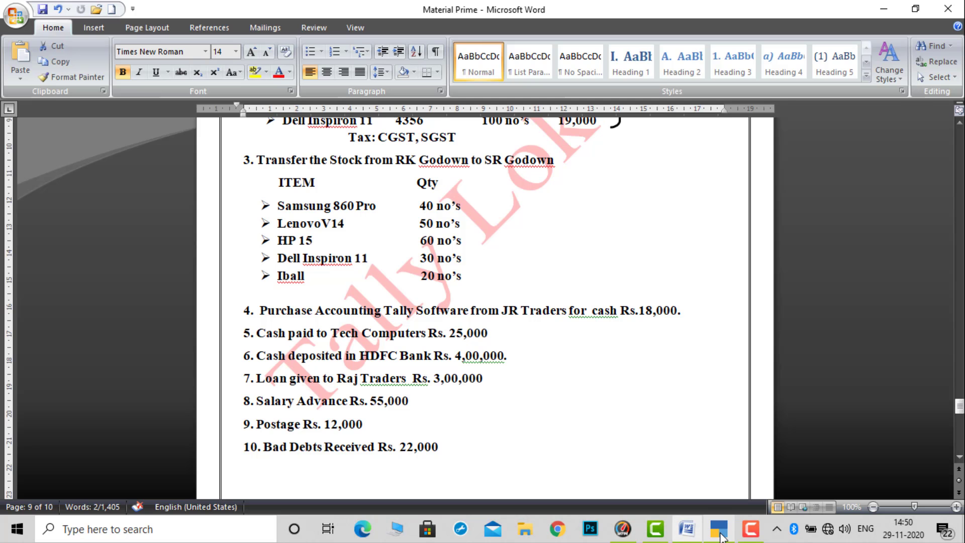
click(721, 537)
text(12000)
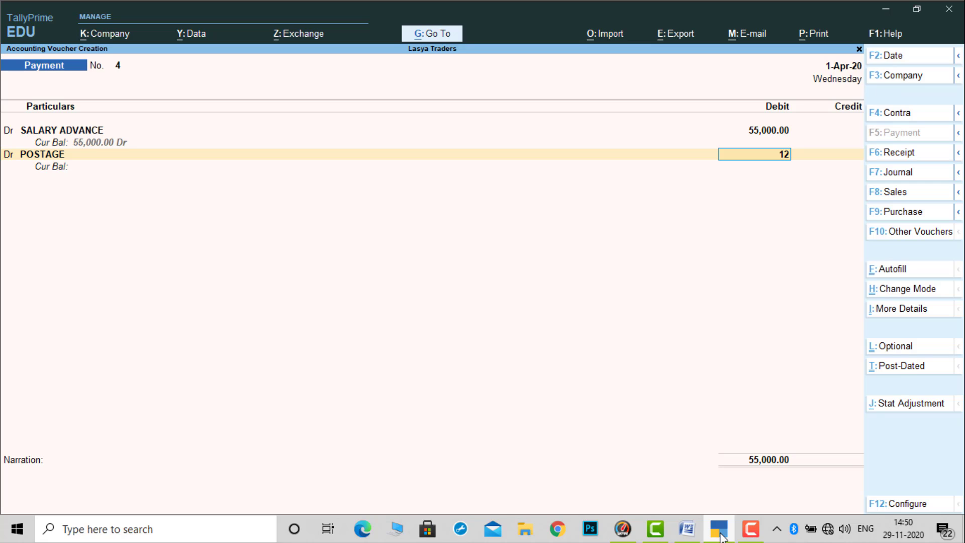
key(Return)
- Credit Cash with the combined salary advance and postage amount, and save the payment voucher without a narration
key(Return)
key(Down)
key(Down)
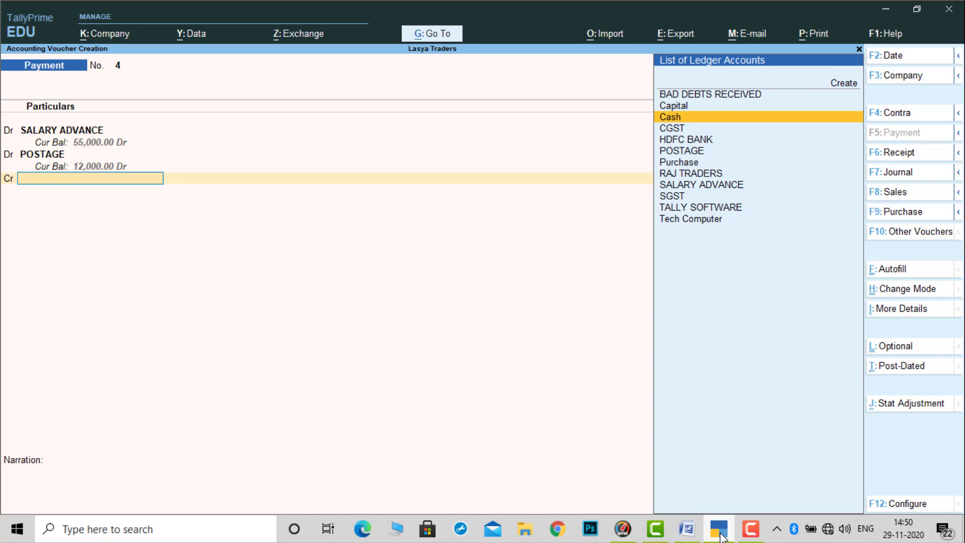
key(Return)
key(Return)
key(Return)
key(Return)
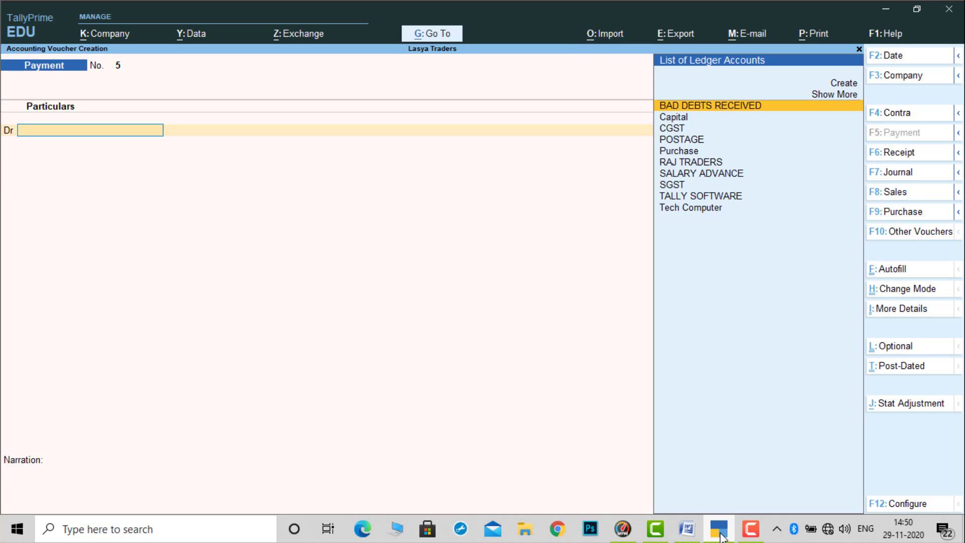
- Check transaction 10 in the Word problem sheet and credit BAD DEBTS RECEIVED with 22,000 in a TallyPrime receipt voucher
click(722, 537)
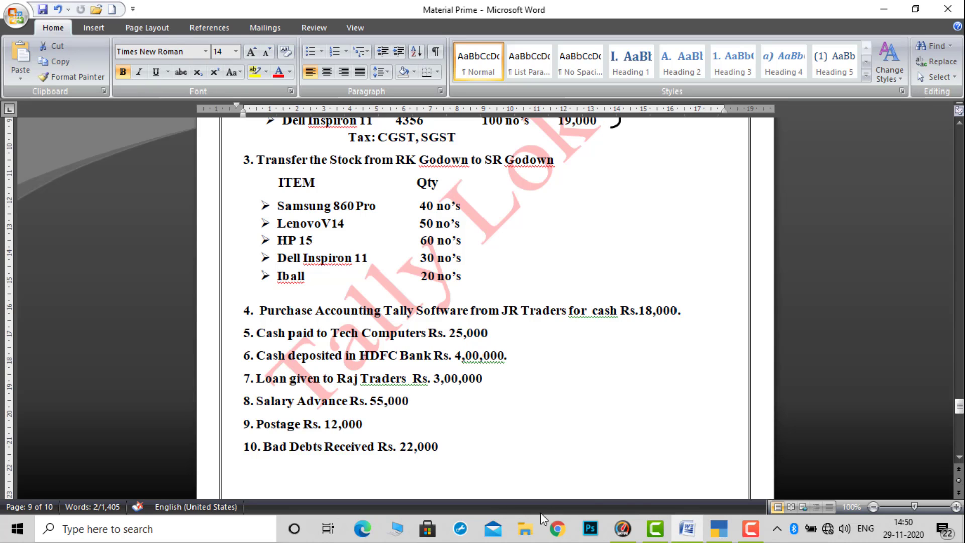
click(720, 536)
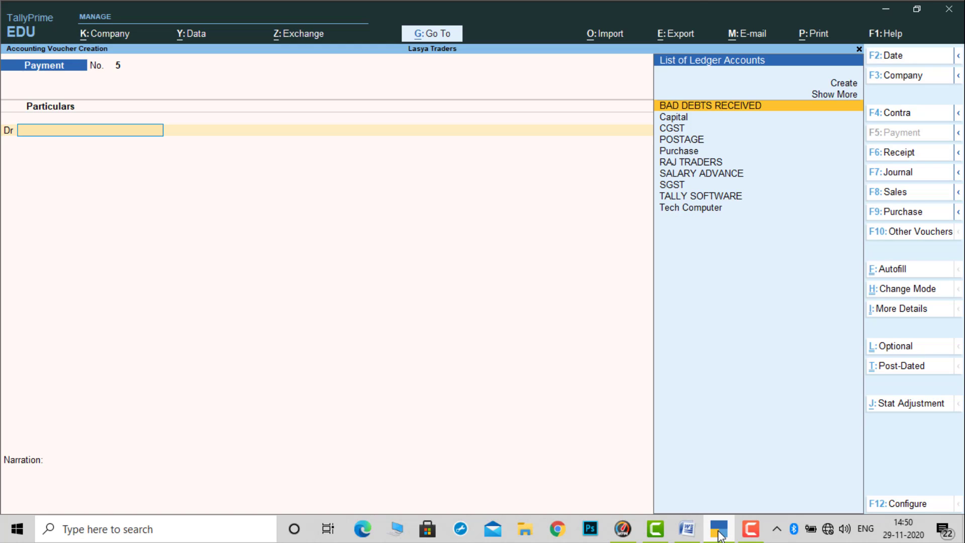
key(F6)
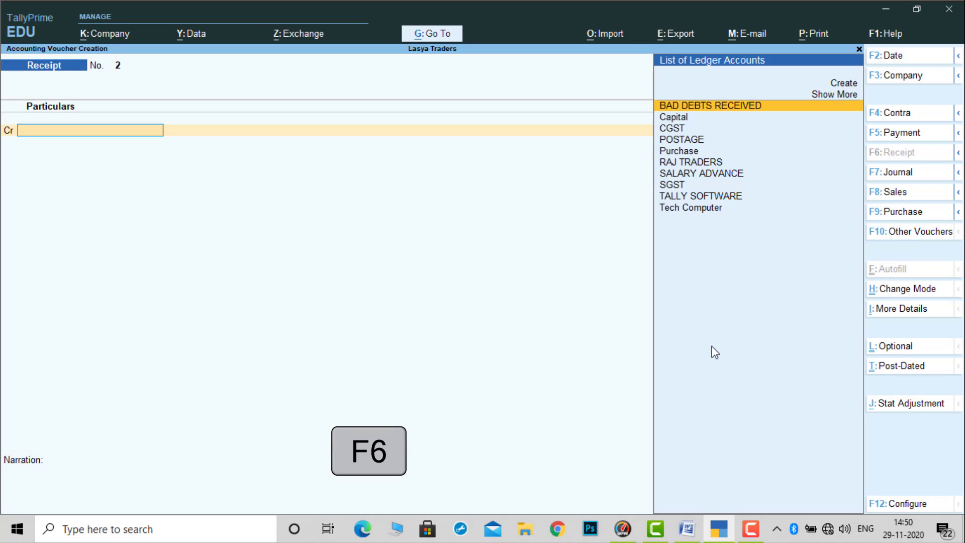
text(B)
key(Return)
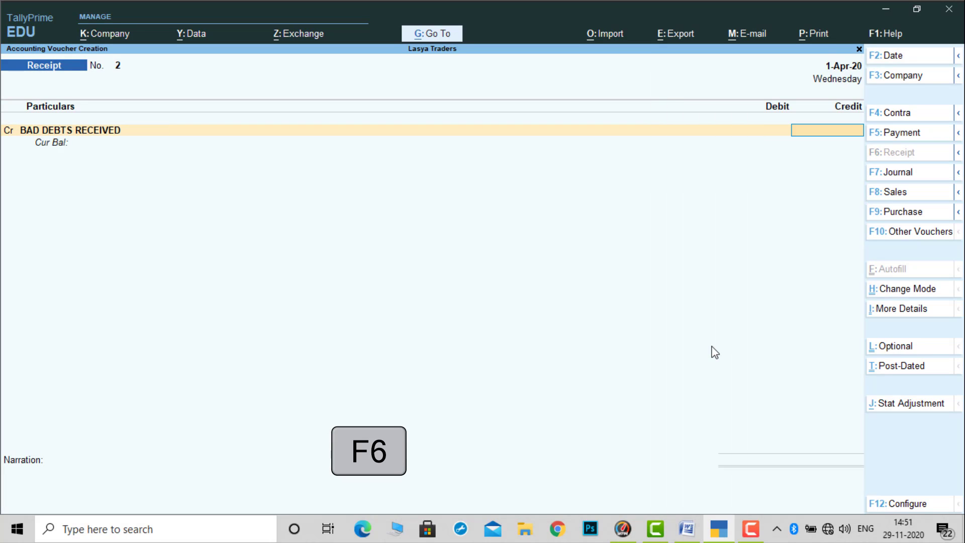
click(720, 536)
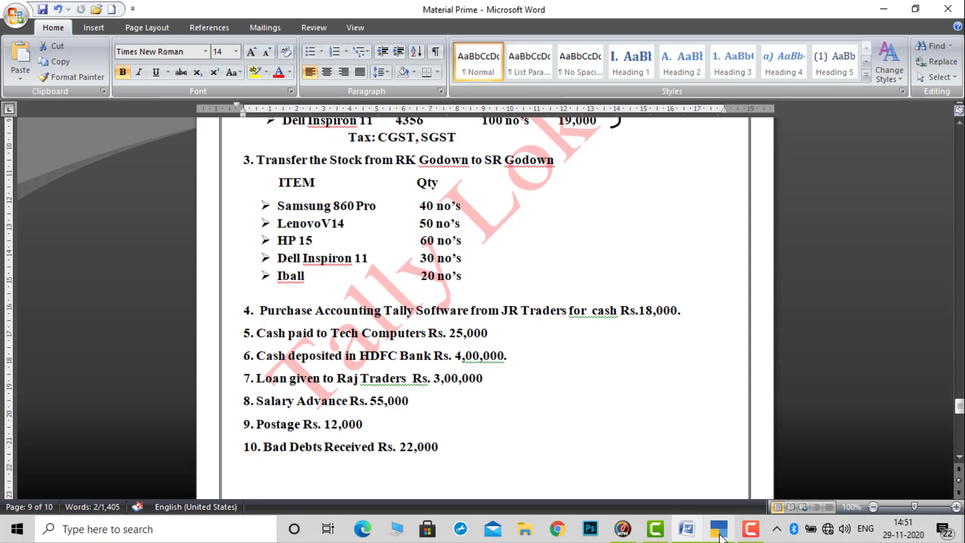
click(719, 537)
text(22000)
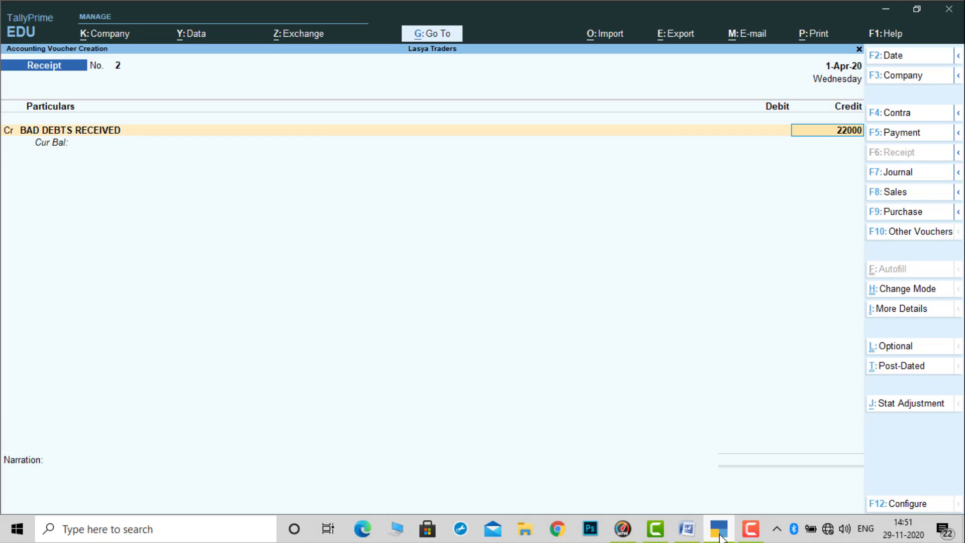
key(Return)
- Debit Cash with the matching amount in the receipt voucher and save it without a narration
key(Return)
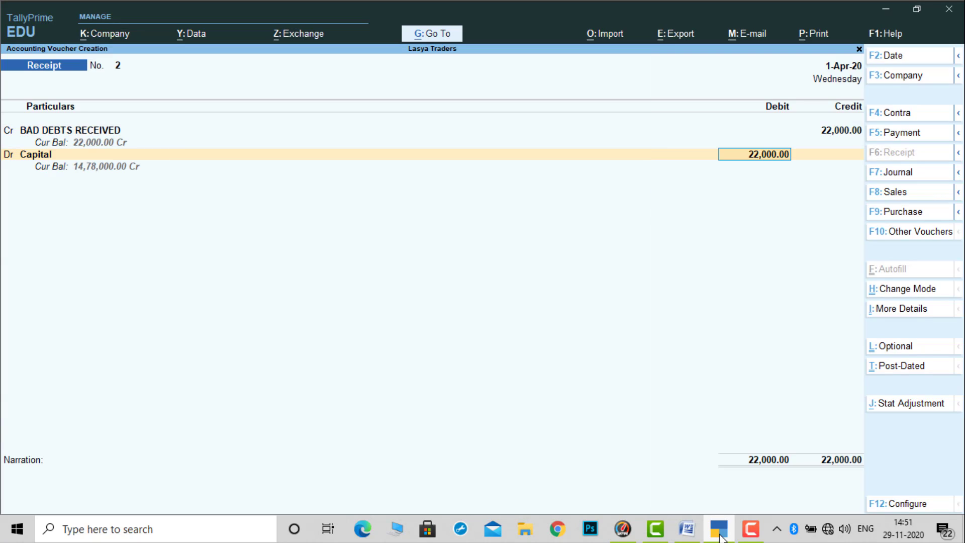
key(BackSpace)
key(Down)
key(Return)
key(Return)
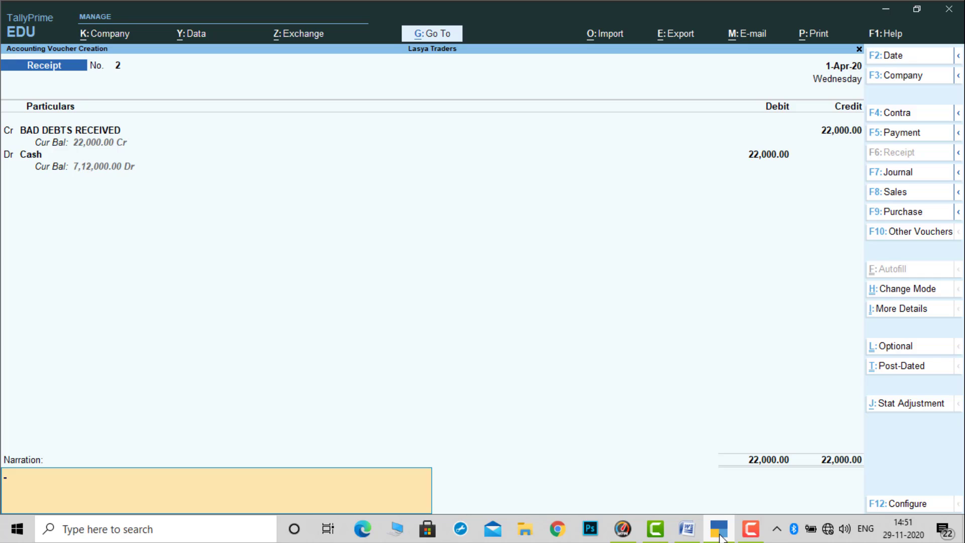
key(Return)
- Exit voucher entry and review the Problem-10 transactions in the Word sheet, from transaction 10 back up to the LASYA Traders heading
key(Return)
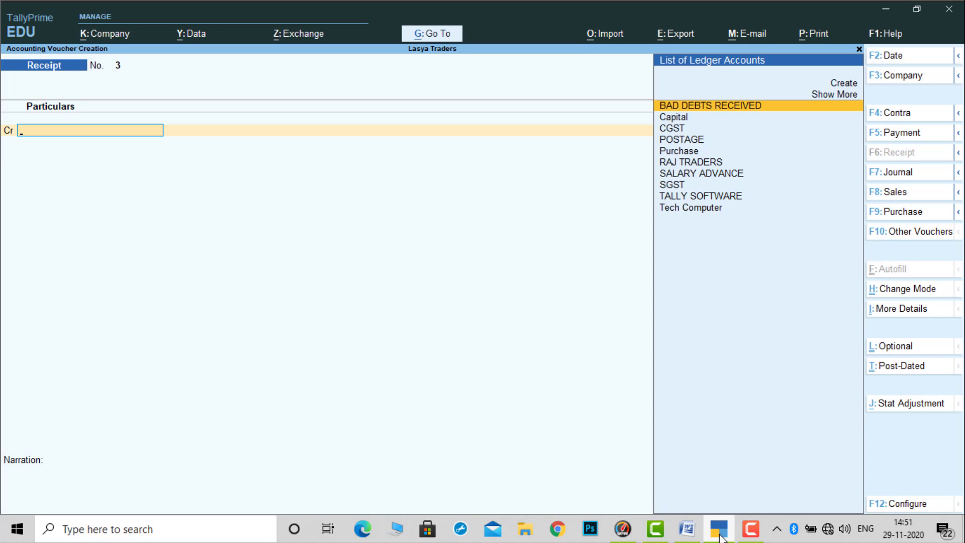
key(Escape)
key(Return)
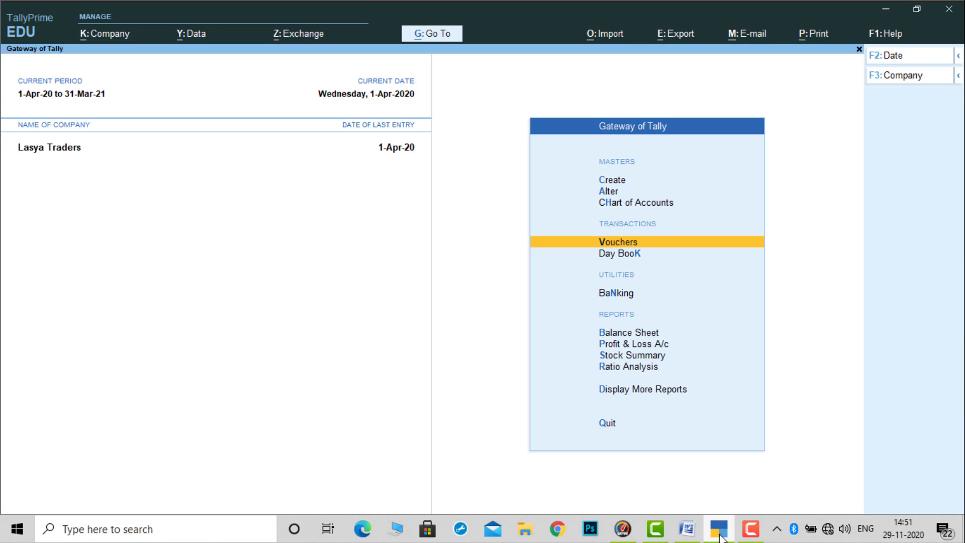
click(686, 528)
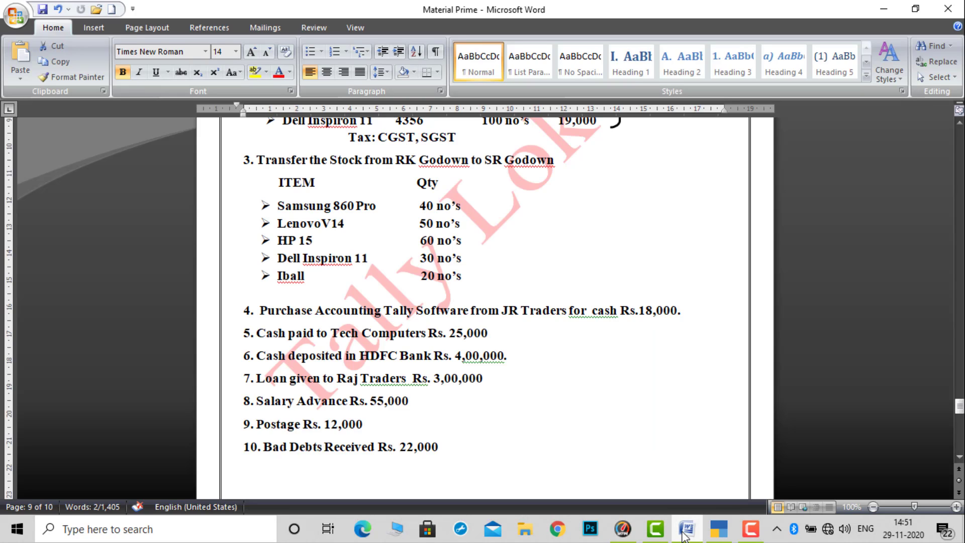
click(959, 123)
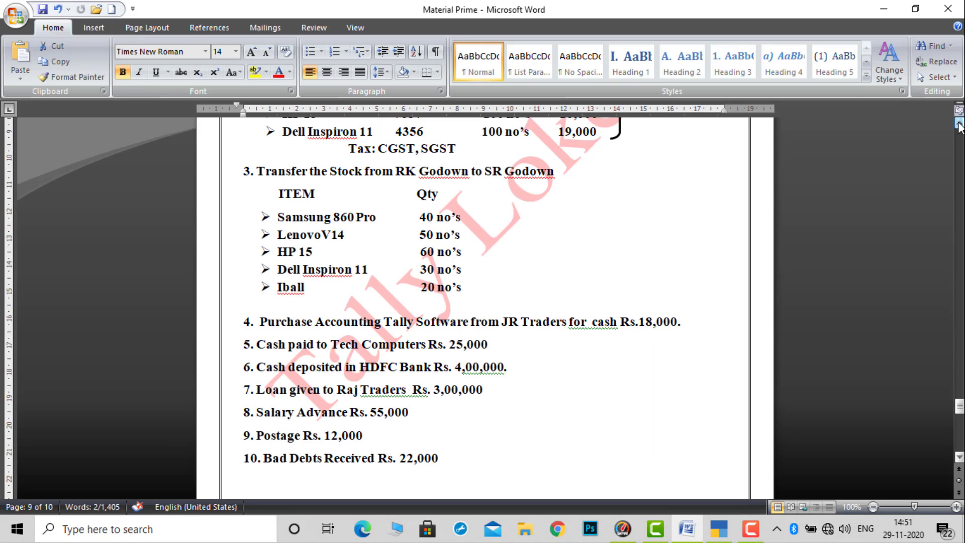
click(959, 124)
click(959, 124)
click(959, 124)
click(959, 124)
click(959, 125)
click(959, 124)
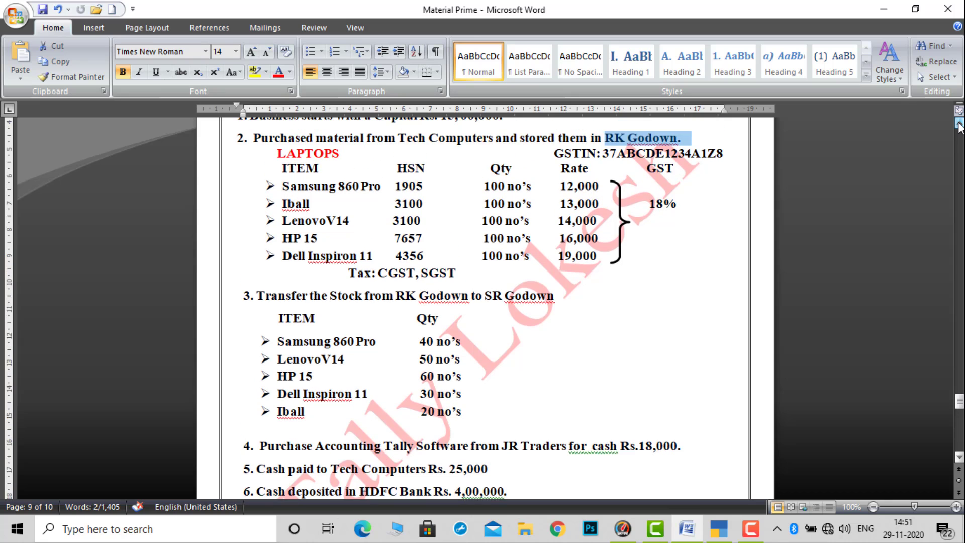
click(959, 124)
click(959, 125)
click(959, 124)
click(959, 124)
click(959, 124)
click(959, 125)
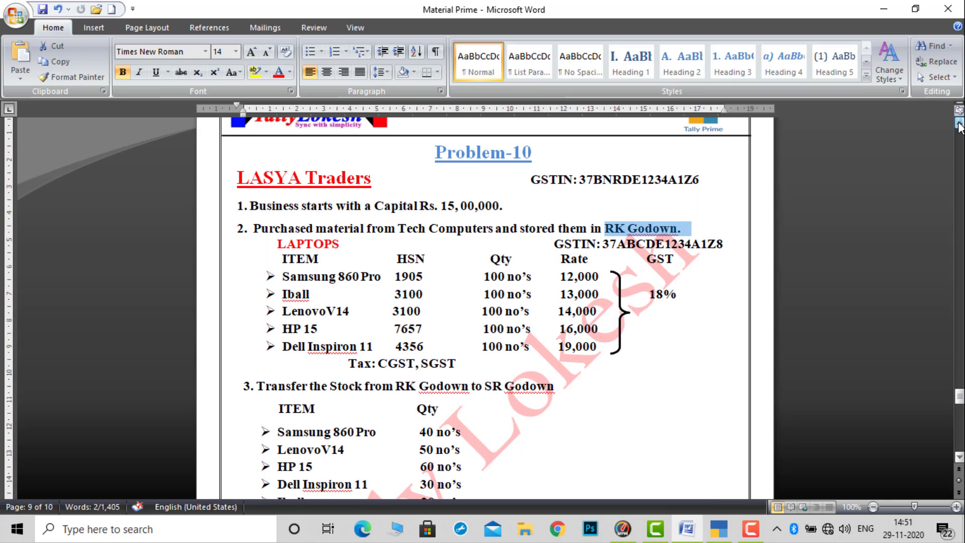
click(959, 125)
click(959, 124)
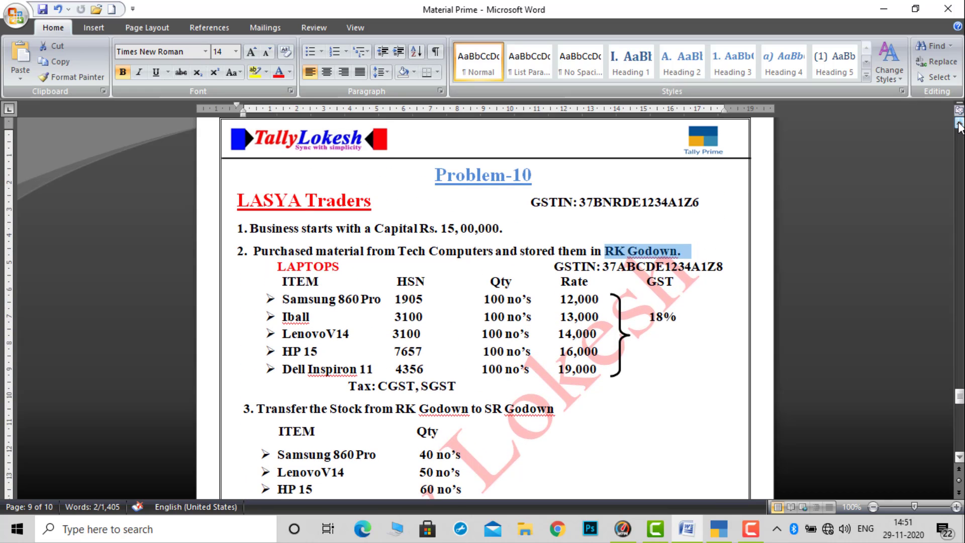
click(958, 125)
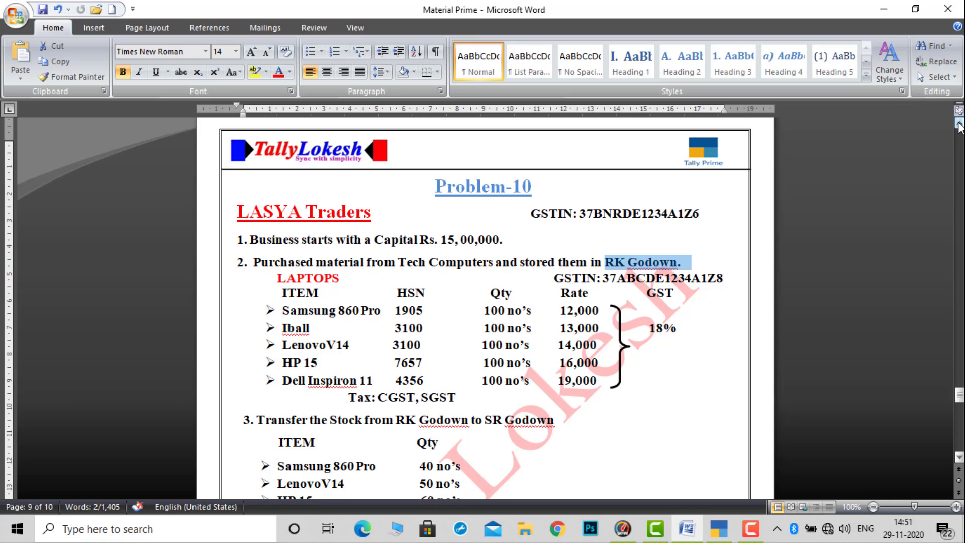
- Switch back to TallyPrime and open the Balance Sheet of Lasya Traders in detailed view
click(720, 533)
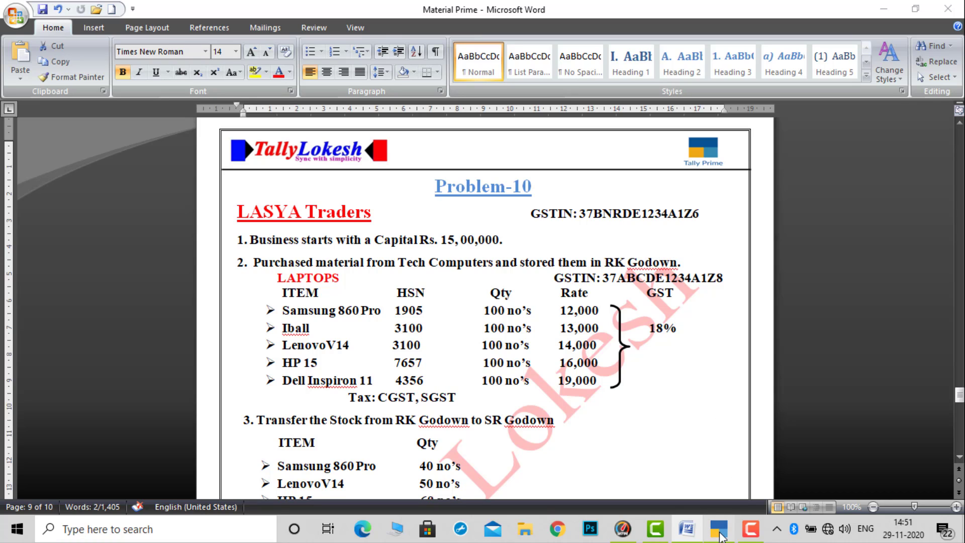
key(Down)
key(Down)
key(Down)
key(Down)
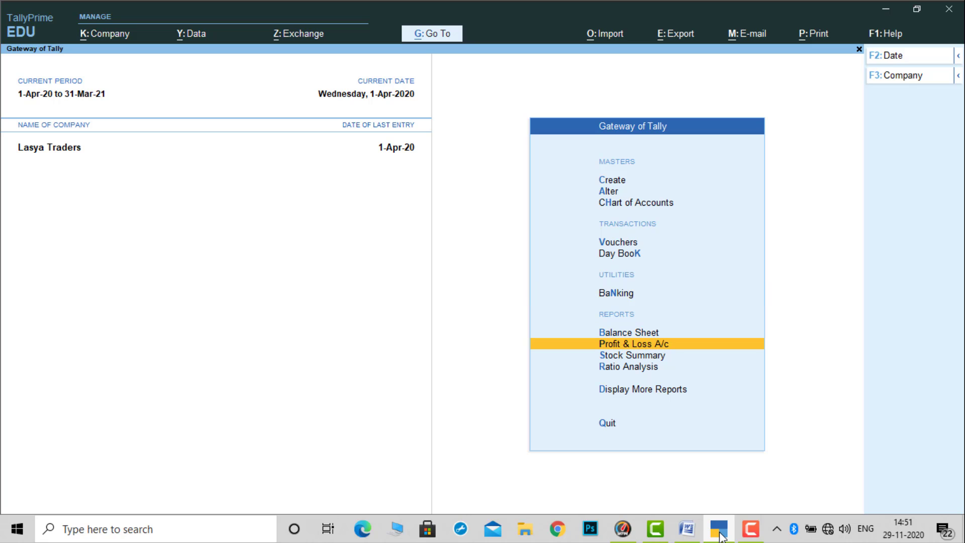
key(Up)
key(Return)
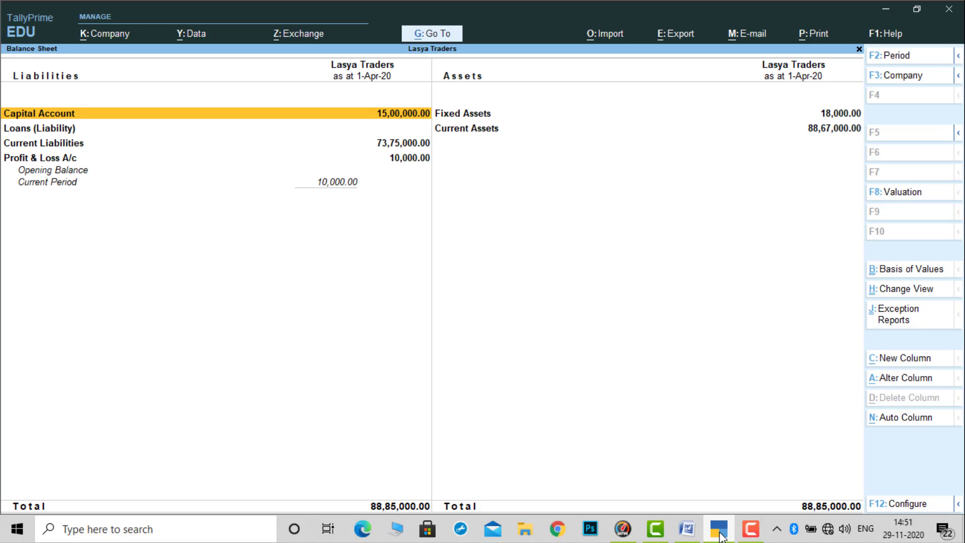
key(alt+F1)
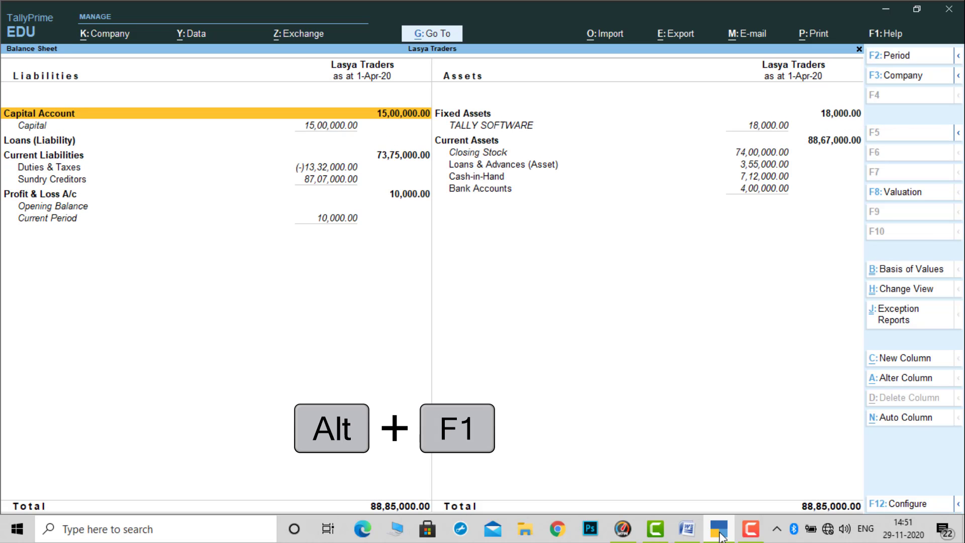
- Examine the liabilities side of the detailed Balance Sheet, from Capital through Duties & Taxes to Sundry Creditors
key(Right)
key(Left)
key(Down)
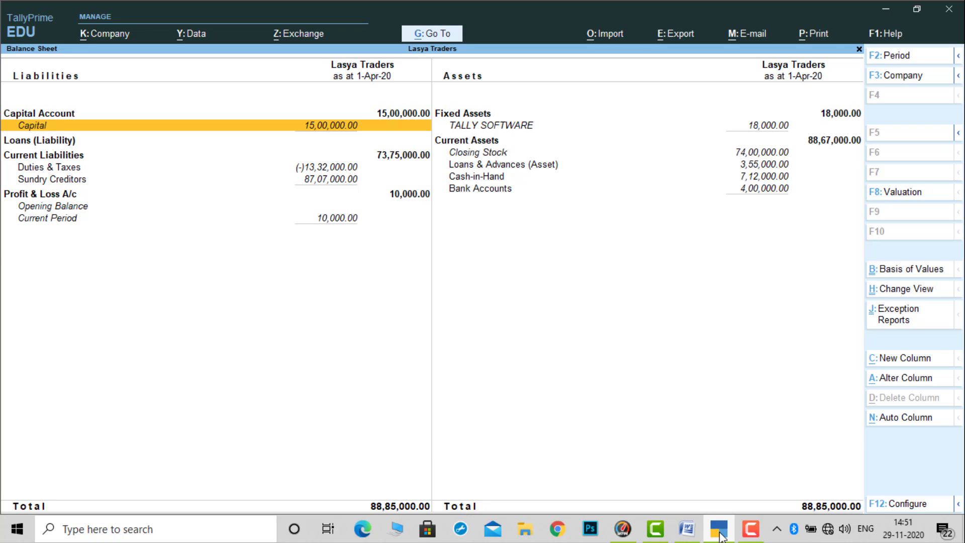
key(Down)
key(Down)
key(Down)
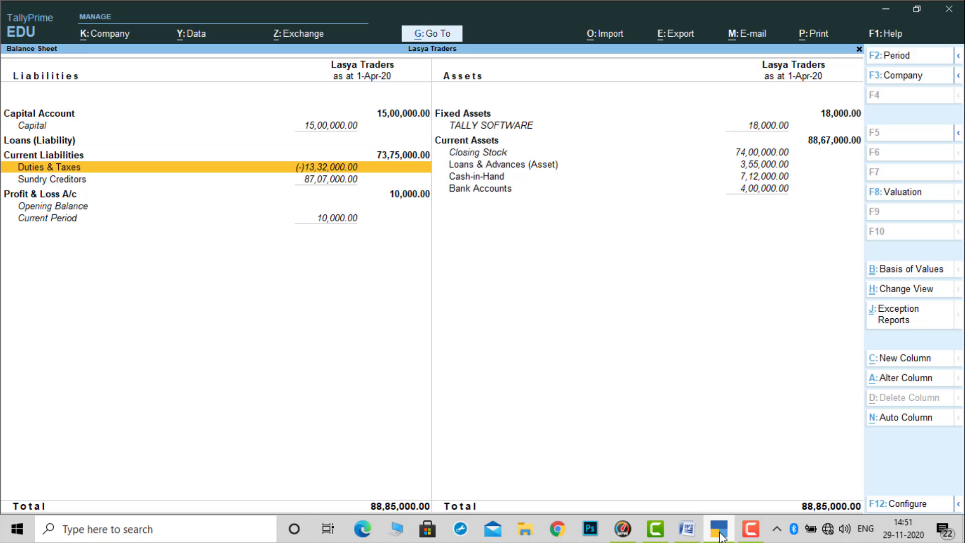
key(Down)
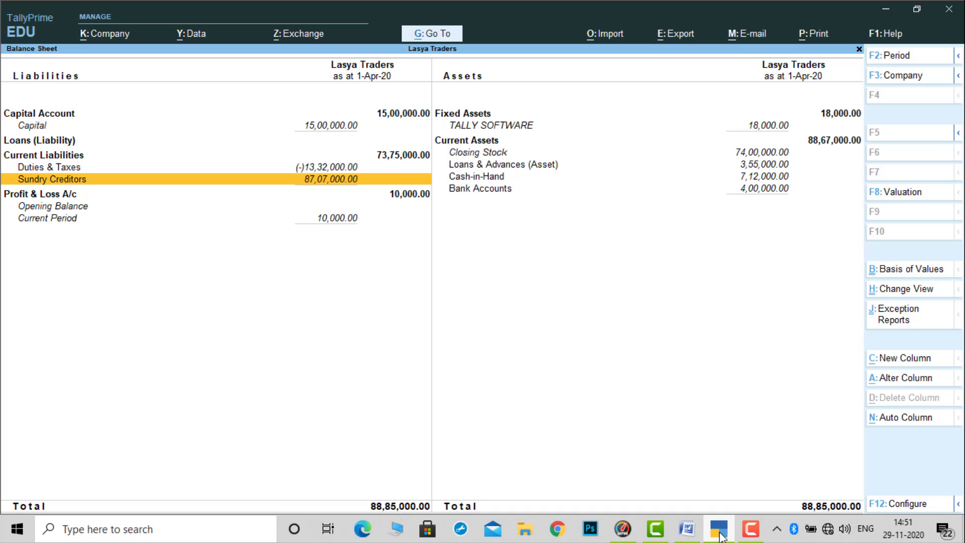
- Examine the assets side of the detailed Balance Sheet, from Cash-in-Hand and Bank Accounts up to TALLY SOFTWARE under Fixed Assets
key(Right)
key(Up)
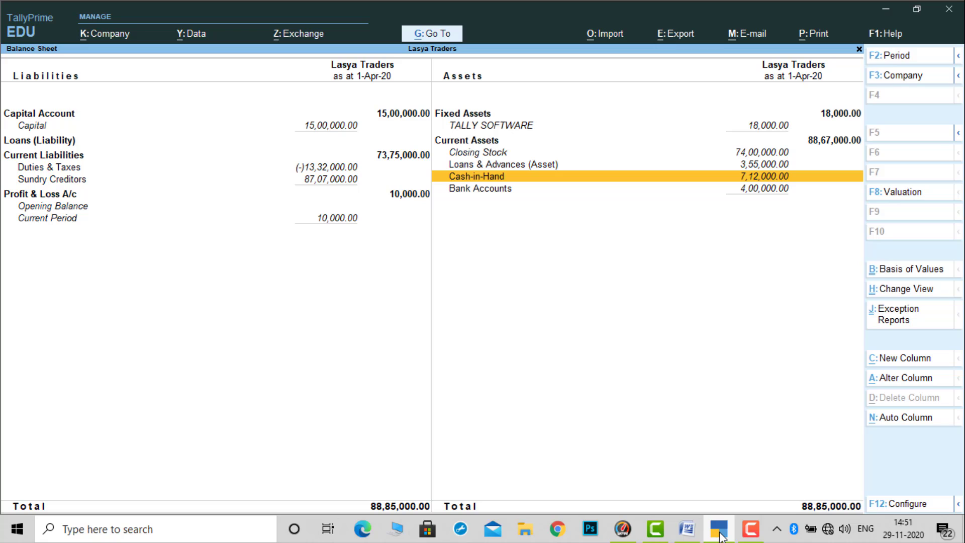
key(Down)
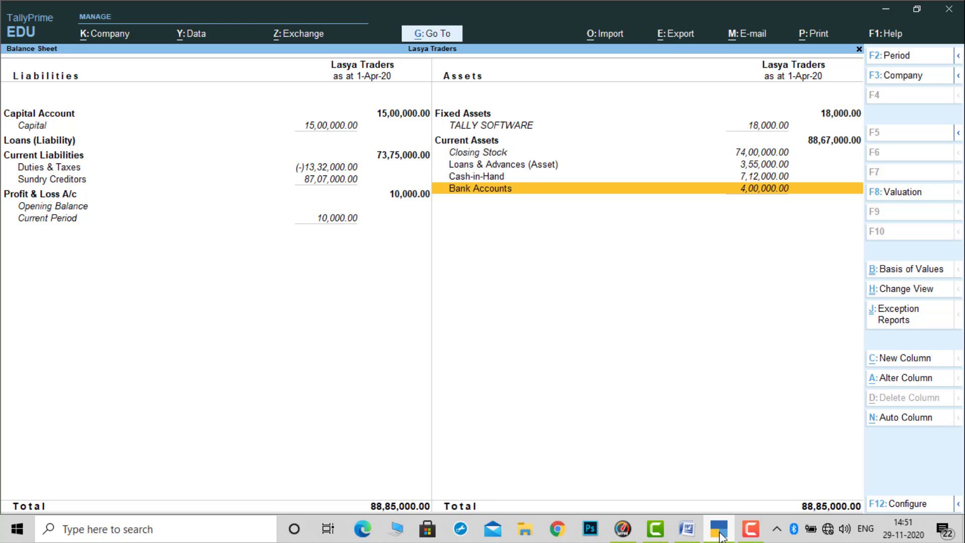
key(Up)
key(Up)
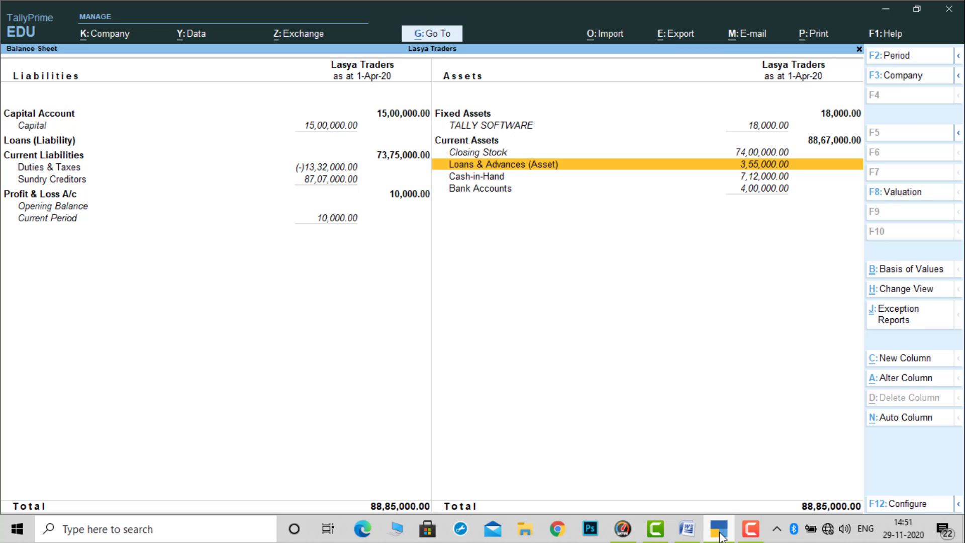
key(Up)
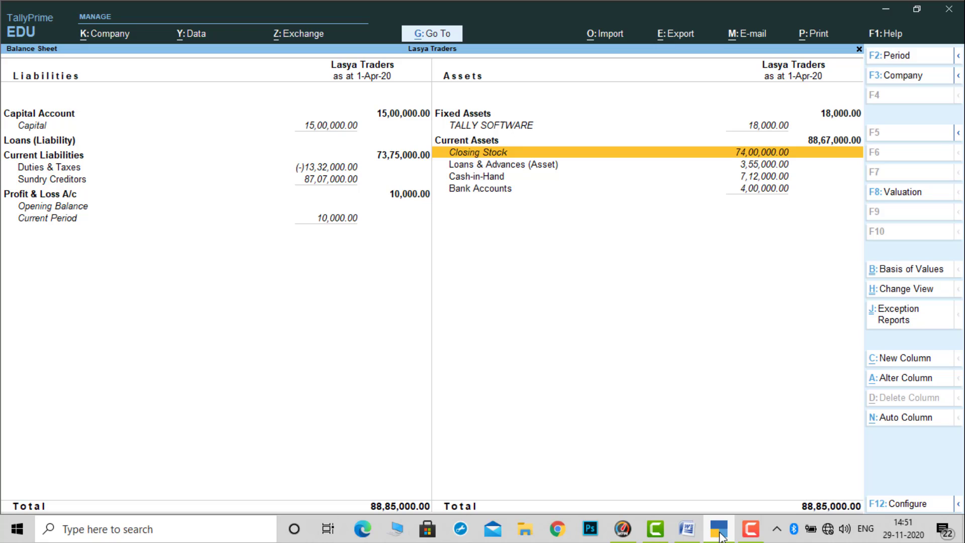
key(Up)
key(Up)
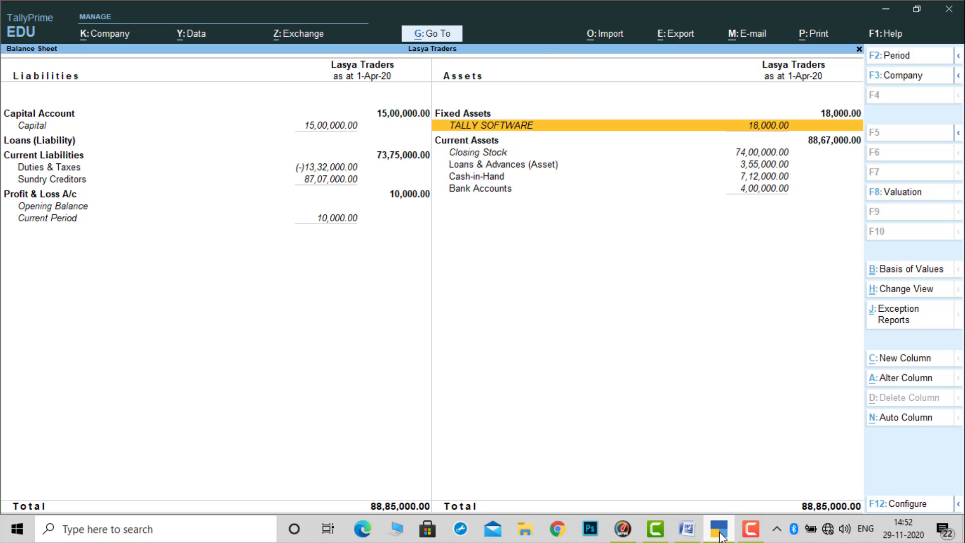
- Check the Profit & Loss A/c line on the liabilities side of the Balance Sheet
key(Left)
key(Down)
key(Down)
key(Down)
key(Down)
key(Down)
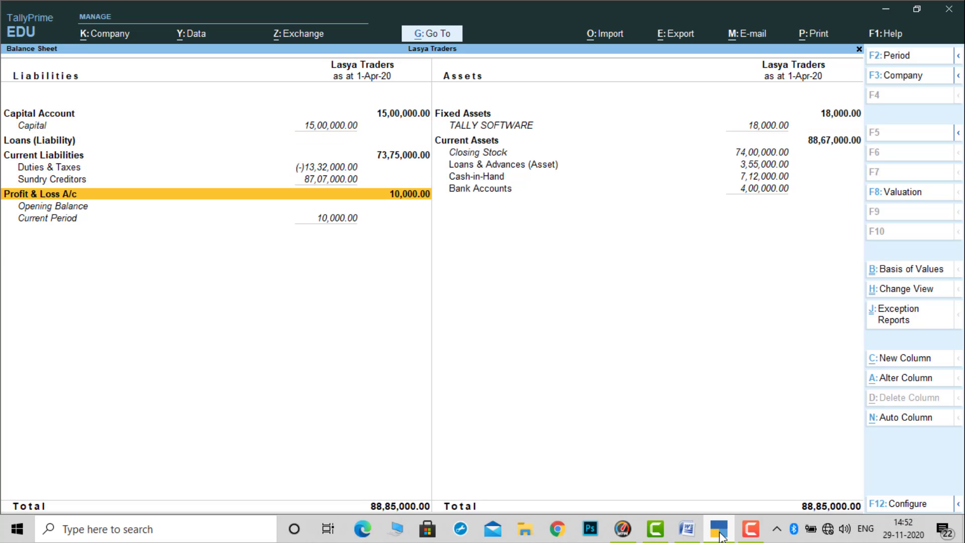
- Leave the Balance Sheet and open the Profit & Loss A/c of Lasya Traders in detailed view
key(Escape)
key(Down)
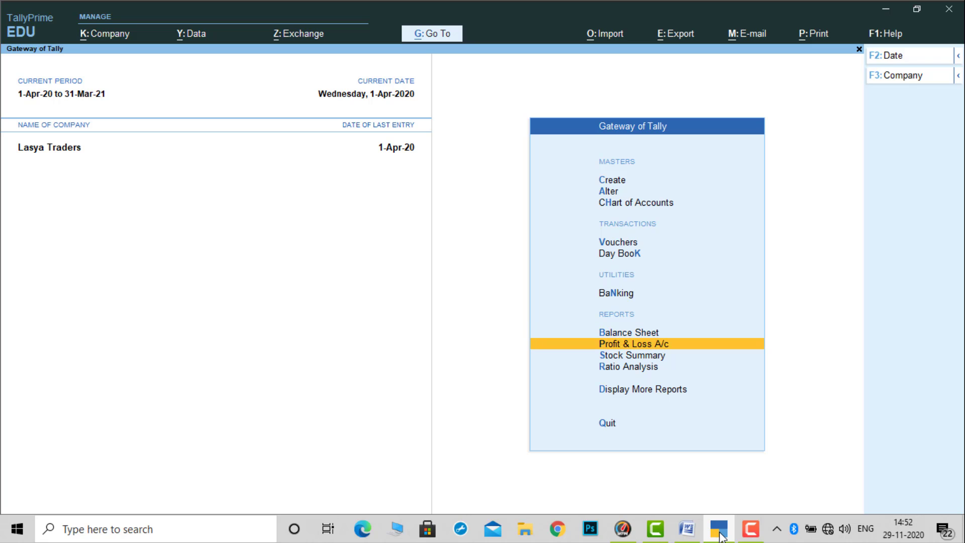
key(Return)
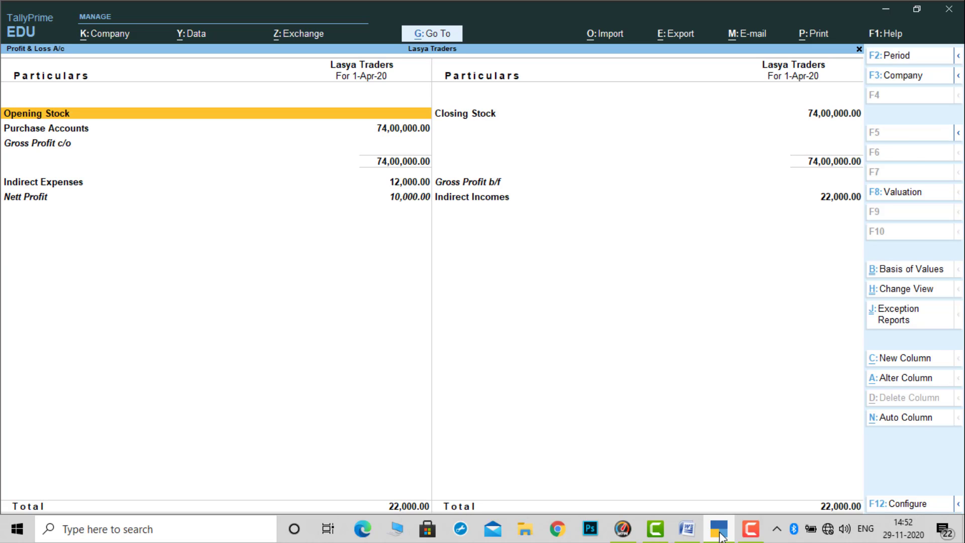
key(alt+F5)
- Examine the trading section of the Profit & Loss A/c, comparing Opening Stock, Purchase Accounts and the LAPTOPS Closing Stock
key(Down)
key(Down)
key(Down)
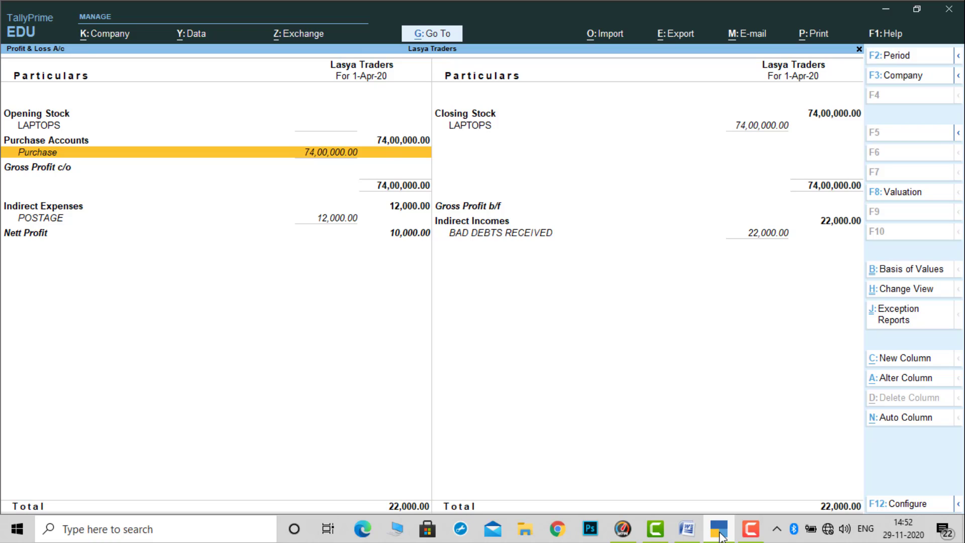
key(Up)
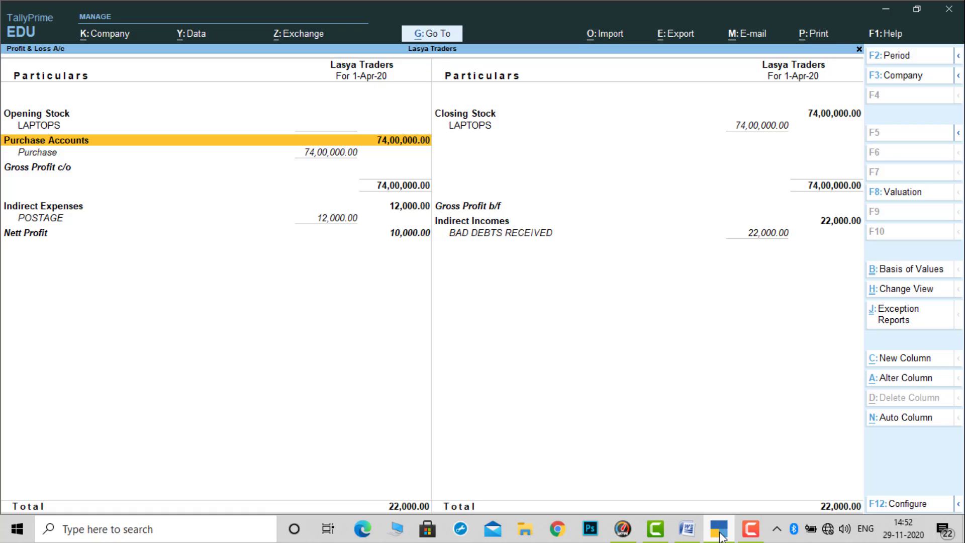
key(Right)
key(Up)
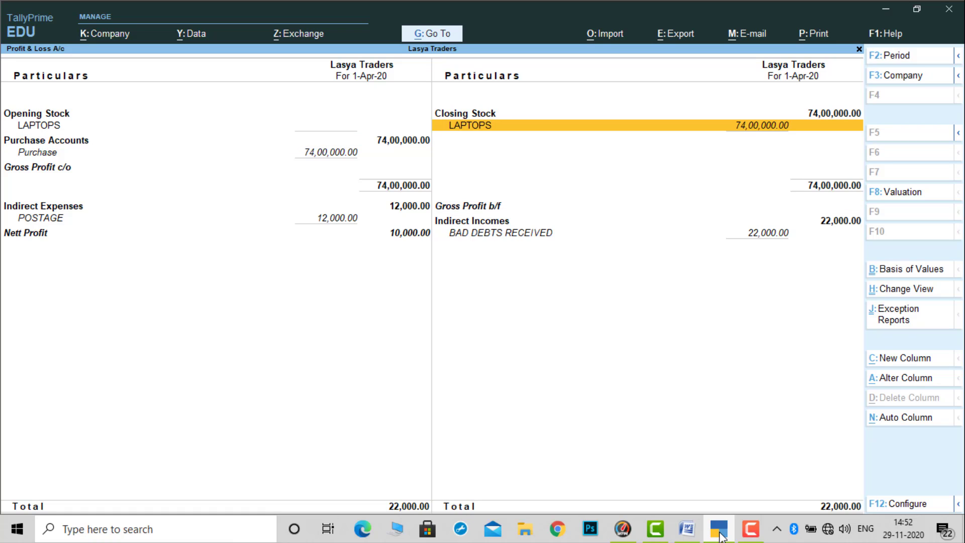
key(Left)
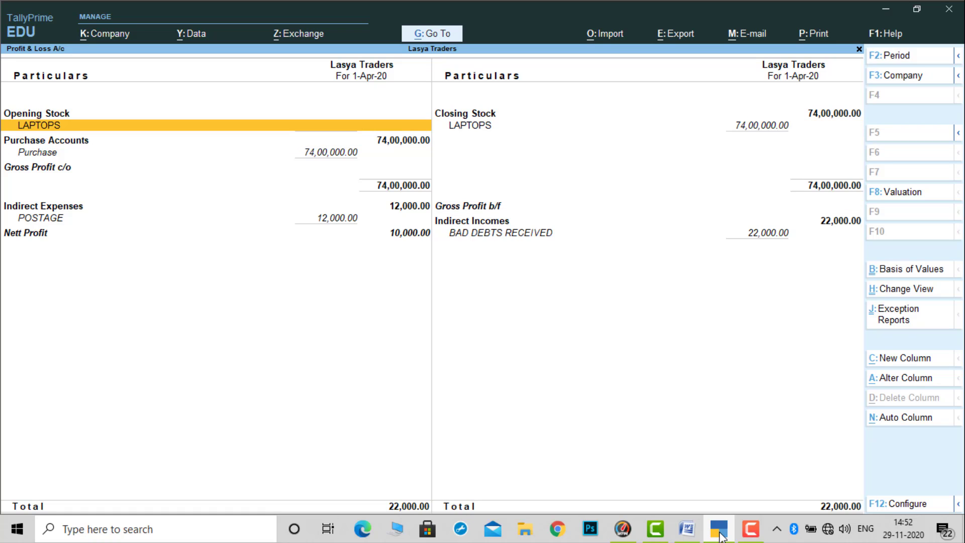
- Examine POSTAGE under Indirect Expenses, BAD DEBTS RECEIVED under Indirect Incomes, and the Nett Profit line
key(Down)
key(Down)
key(Down)
key(Down)
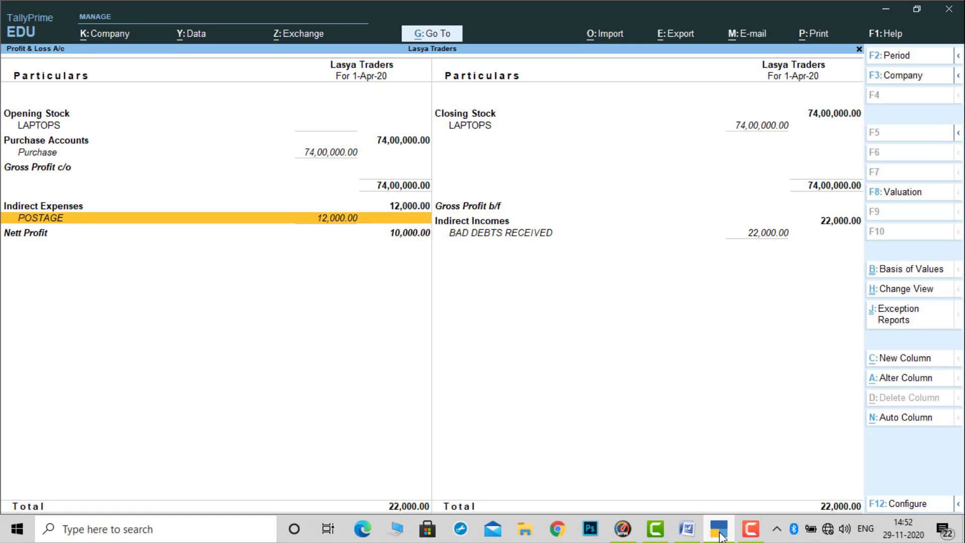
key(Right)
key(Down)
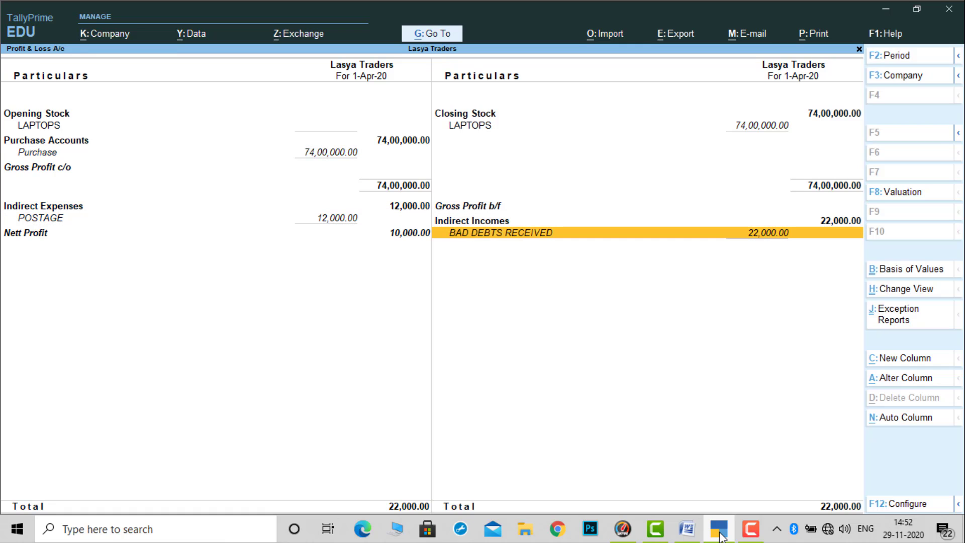
key(Left)
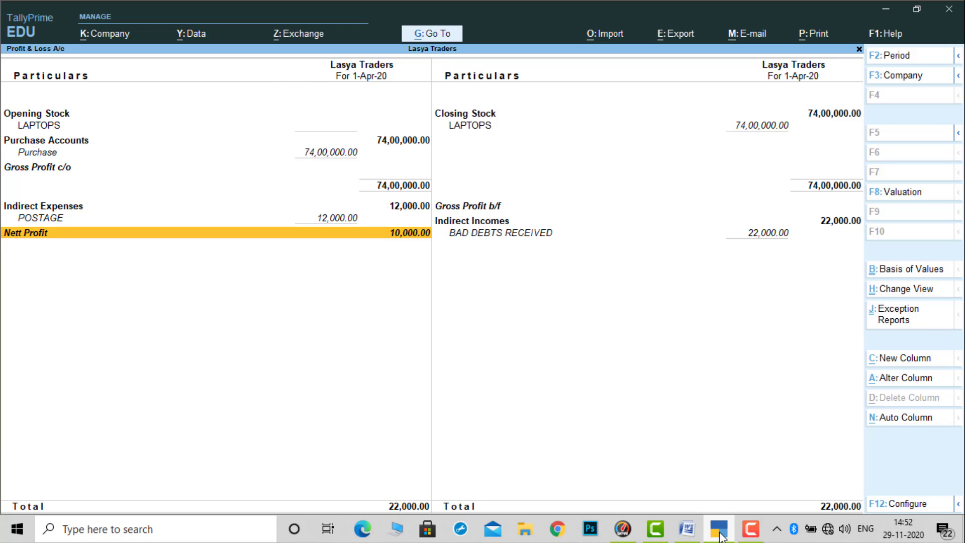
- Leave the Profit & Loss A/c, review the vouchers in the Day Book, and return to the Gateway of Tally
key(Escape)
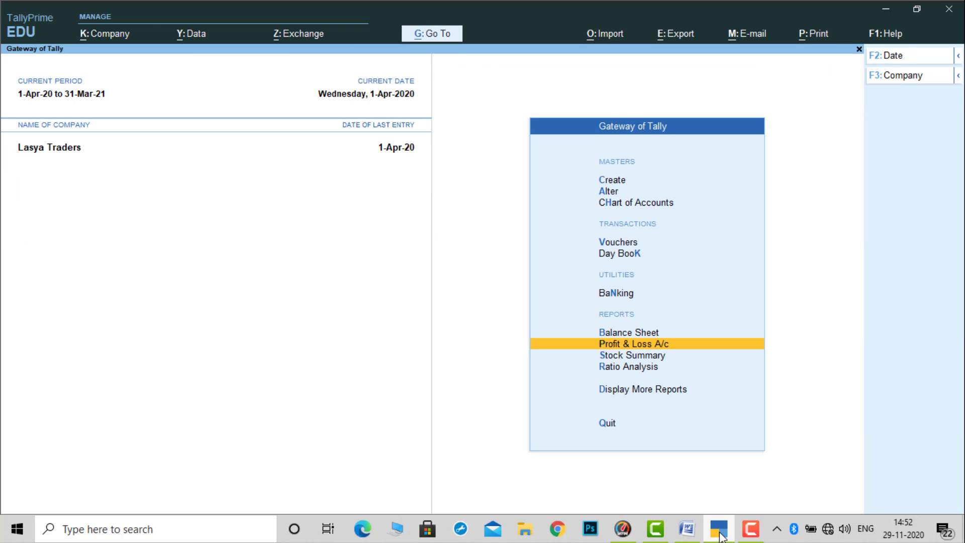
key(Up)
key(Up)
key(Up)
key(Return)
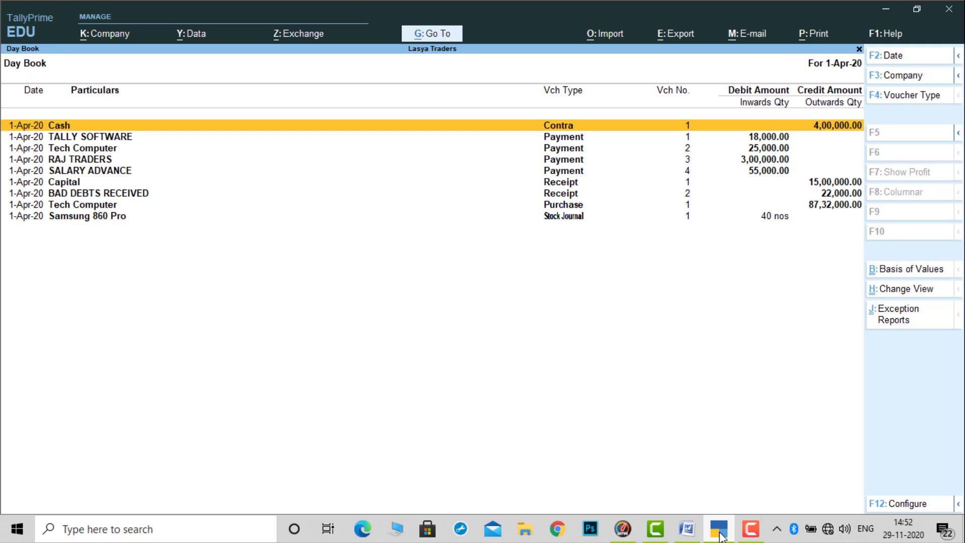
key(Down)
key(Down)
key(Down)
key(Down)
key(Down)
key(Down)
key(Down)
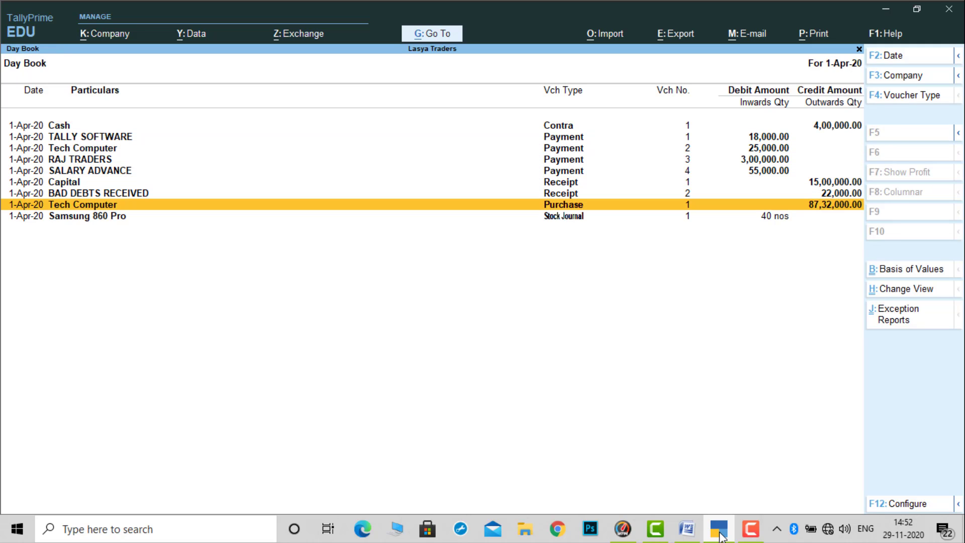
key(Escape)
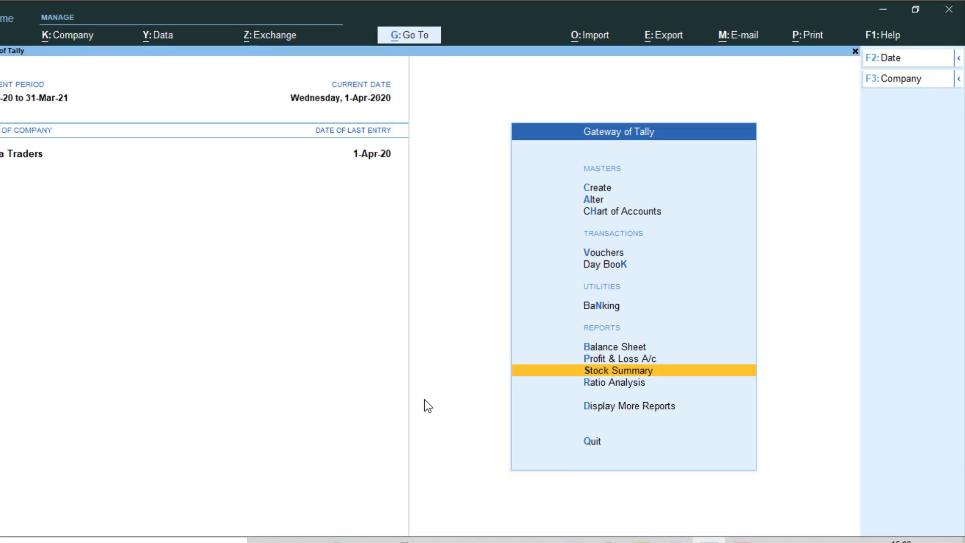
- Open the Stock Summary and switch it to the detailed view with the godown breakdown of each item
key(Return)
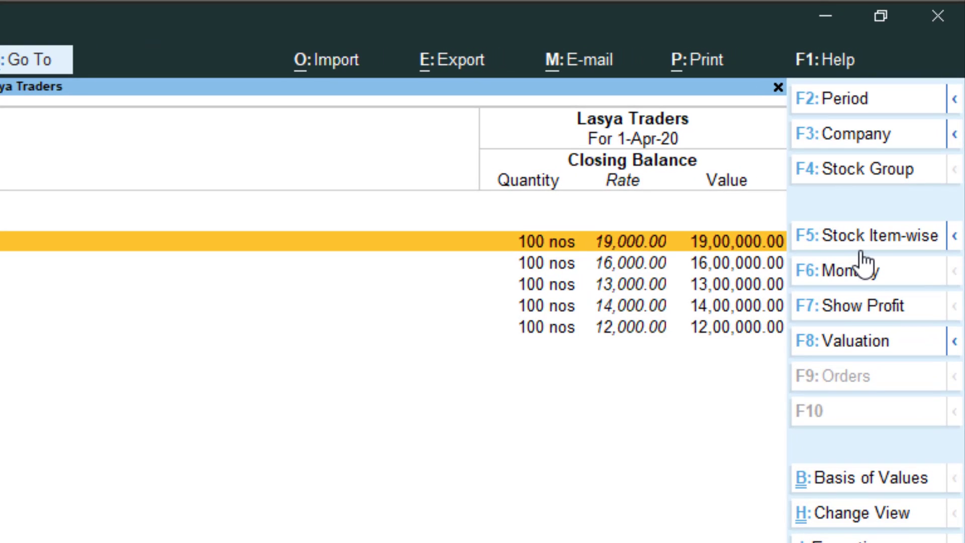
click(953, 240)
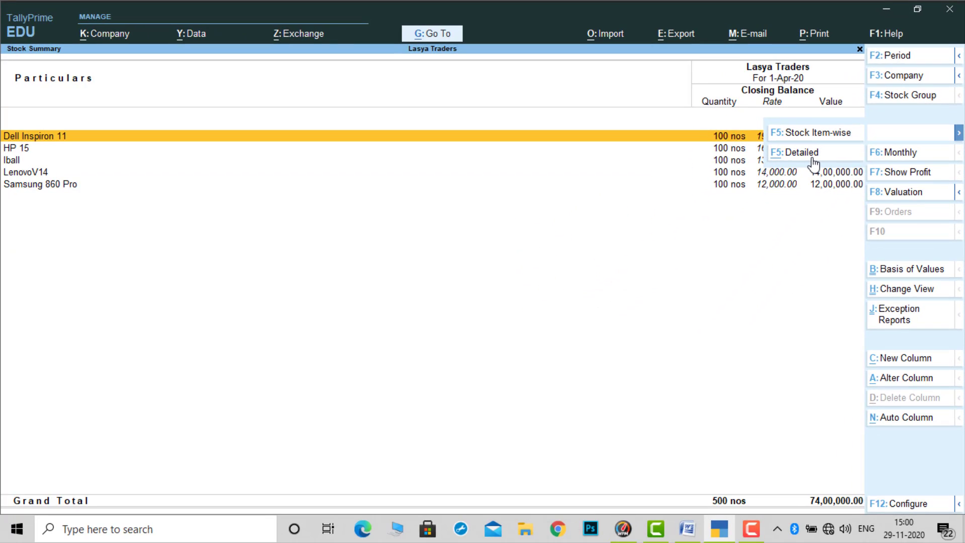
key(alt+F1)
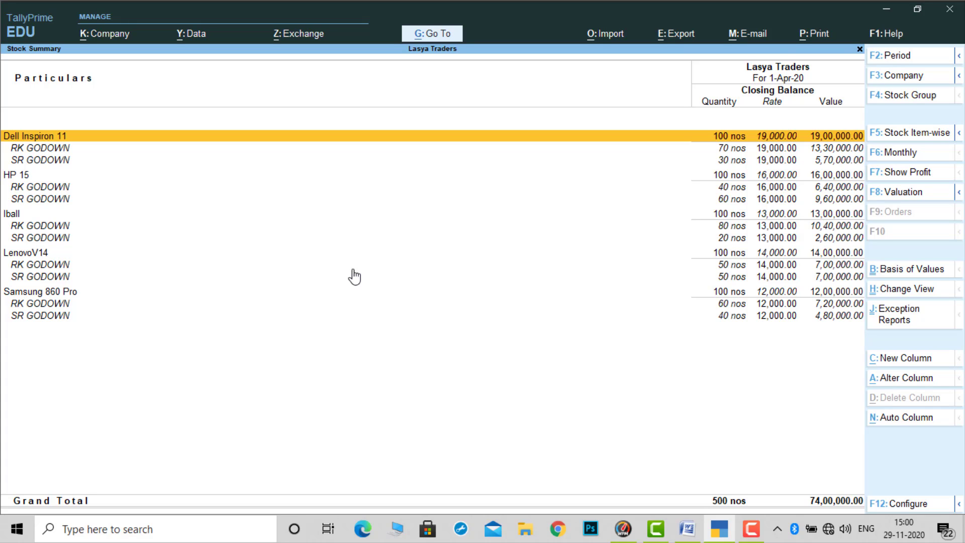
- Examine the closing stock of Dell Inspiron 11 in RK GODOWN and SR GODOWN
key(Down)
key(Down)
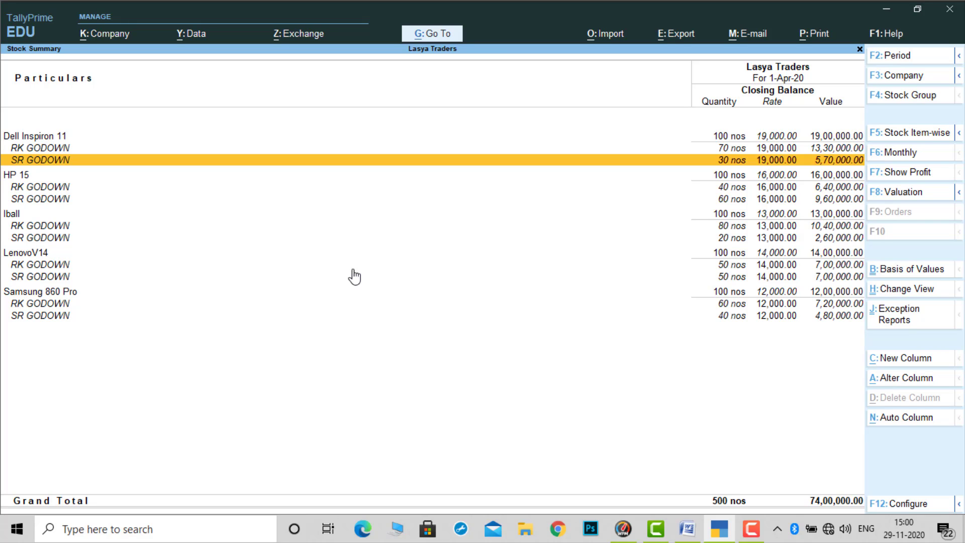
key(Up)
key(Up)
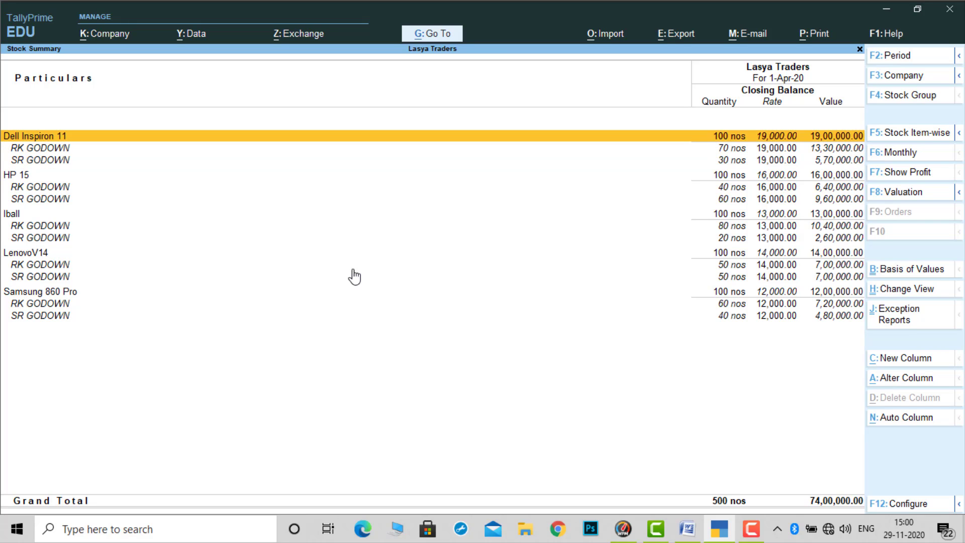
key(Down)
key(Up)
key(Down)
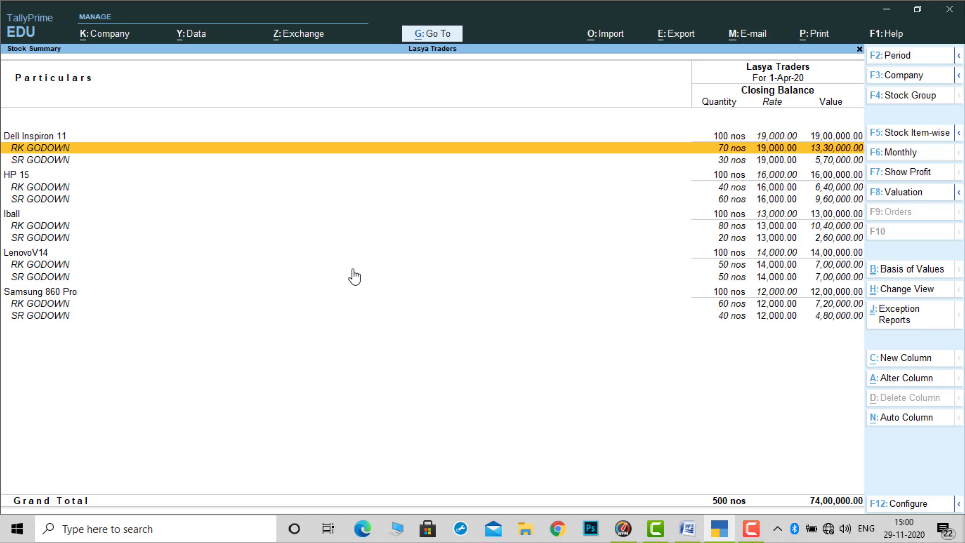
key(Down)
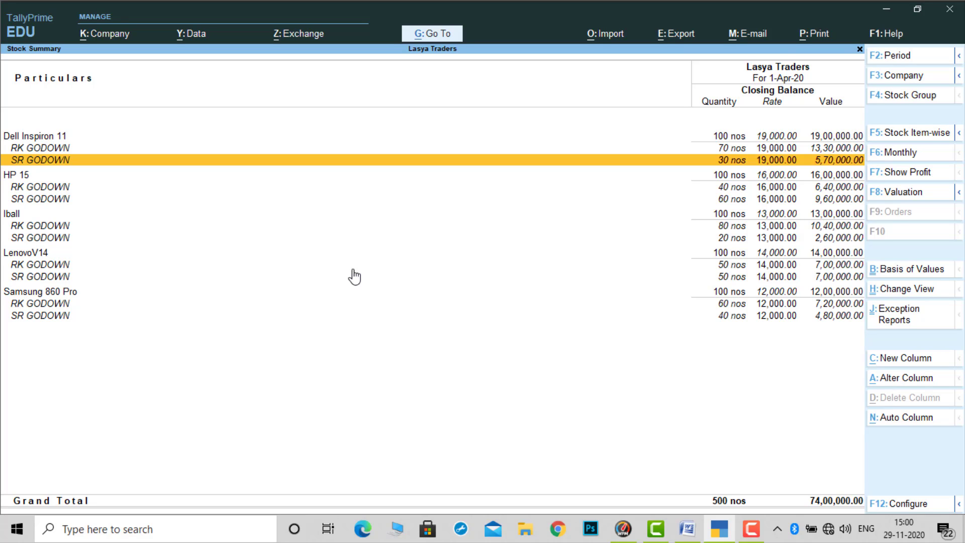
- Examine the RK GODOWN and SR GODOWN closing stock of HP 15 and Iball
key(Down)
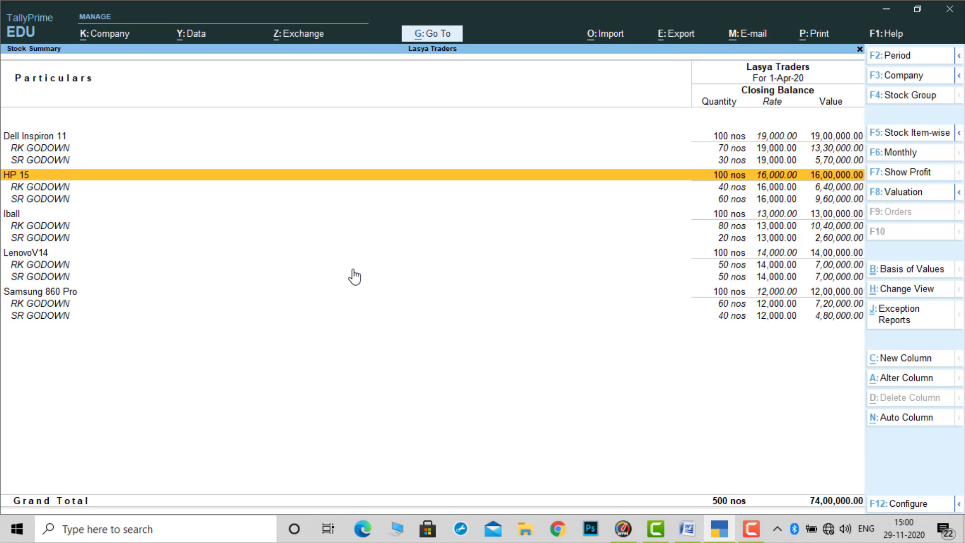
key(Down)
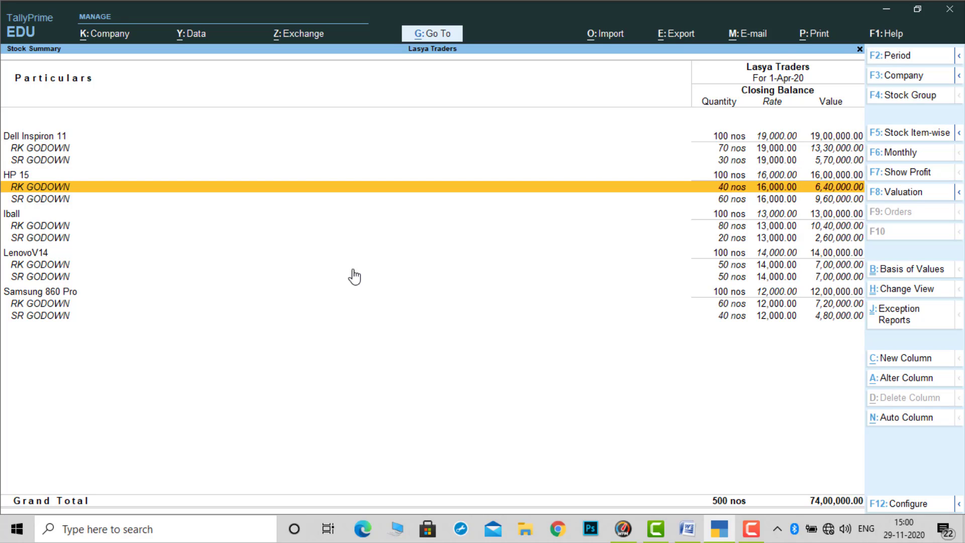
key(Down)
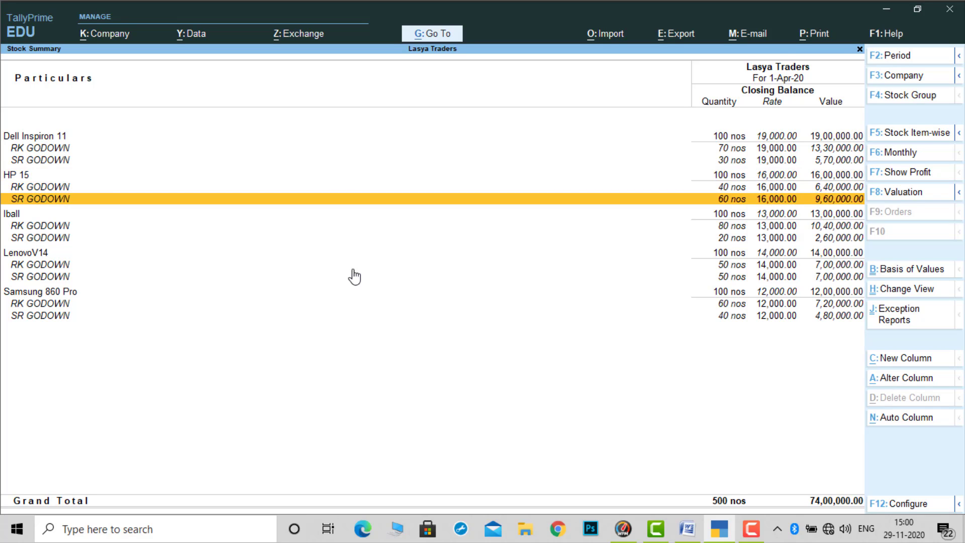
key(Down)
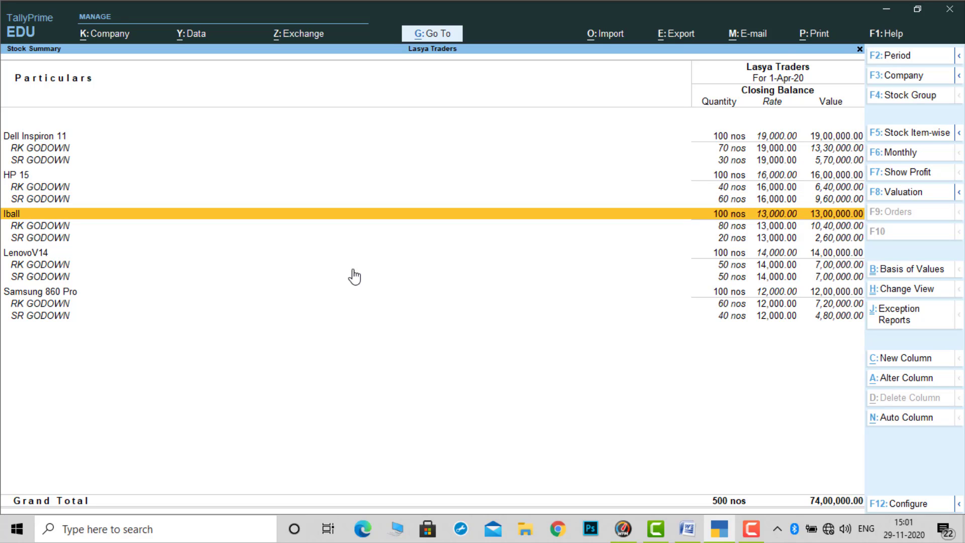
key(Down)
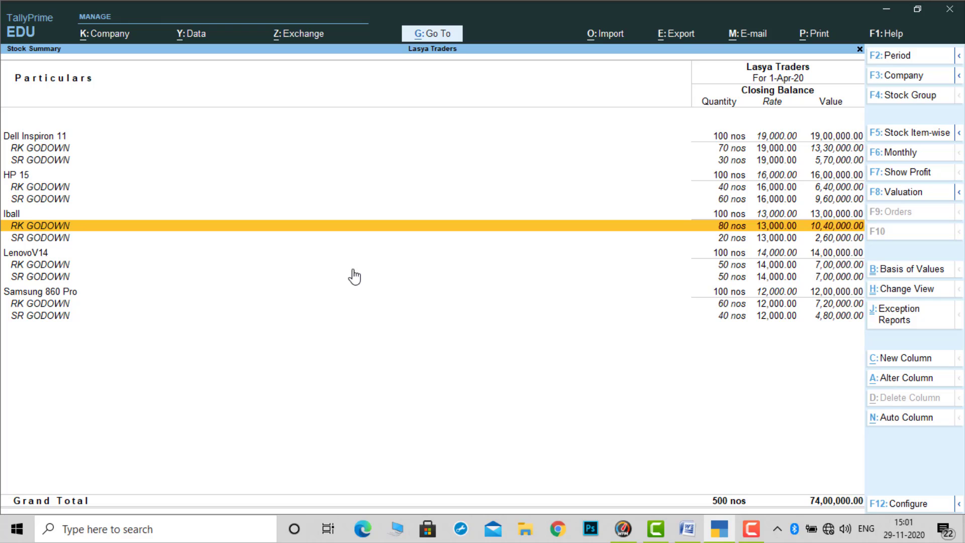
key(Down)
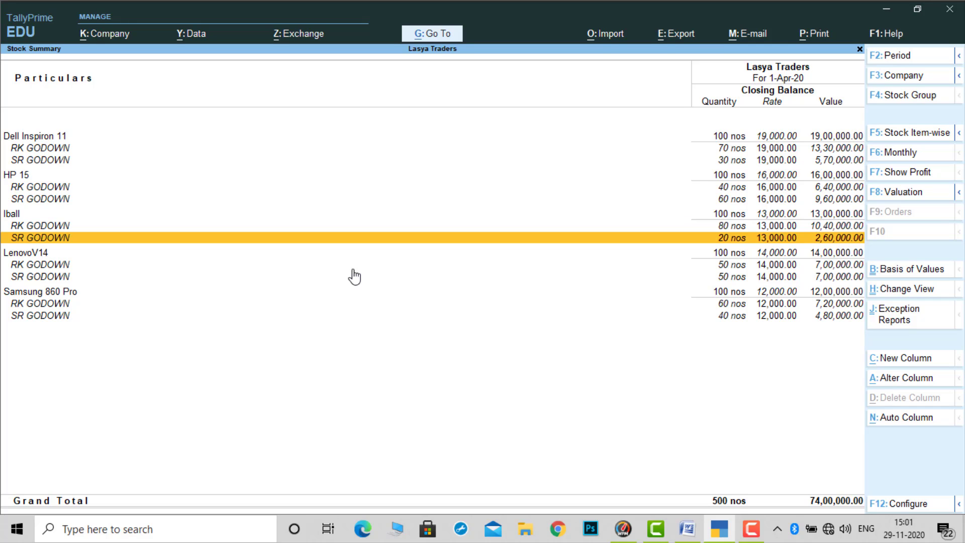
- Examine the godown-wise closing stock of LenovoV14 and Samsung 860 Pro, and close the Stock Summary
key(Down)
key(Down)
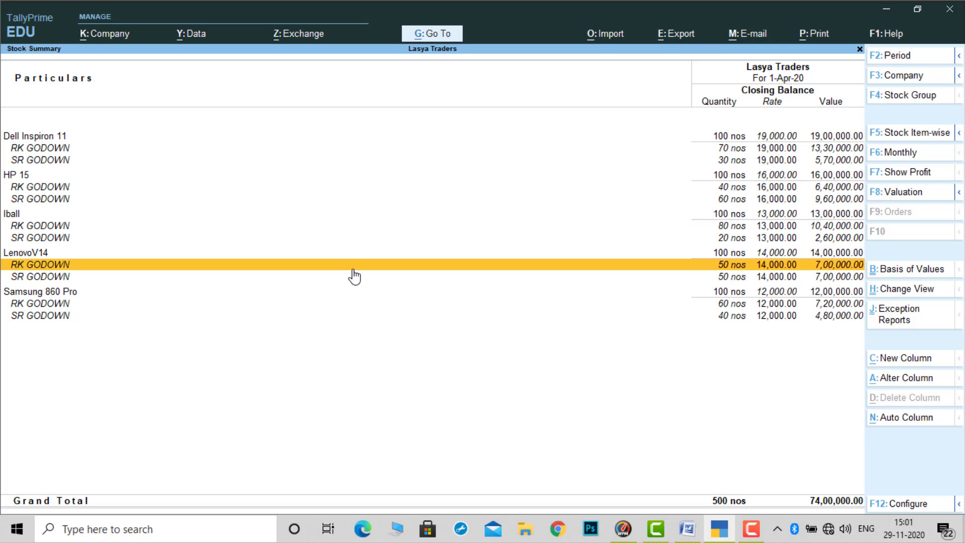
key(Down)
key(Down)
key(Down)
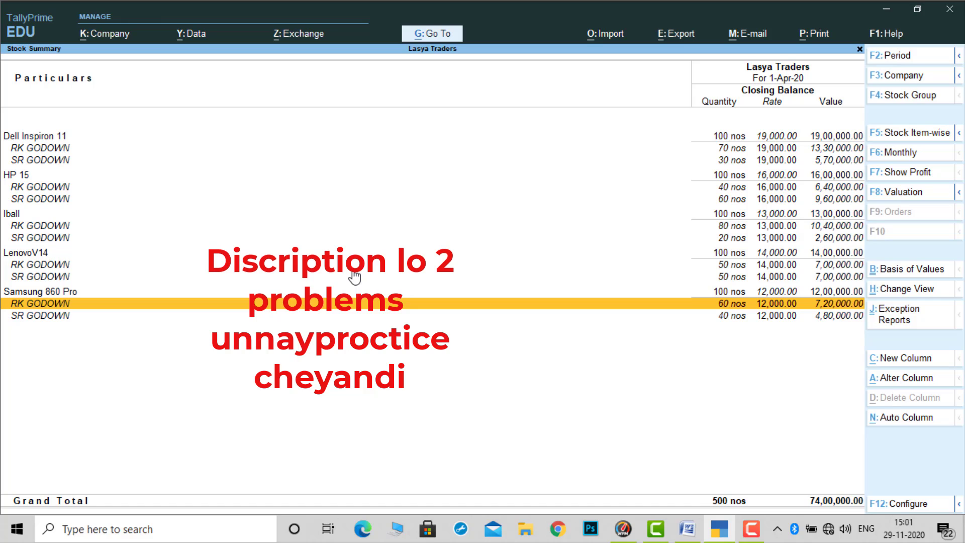
key(Escape)
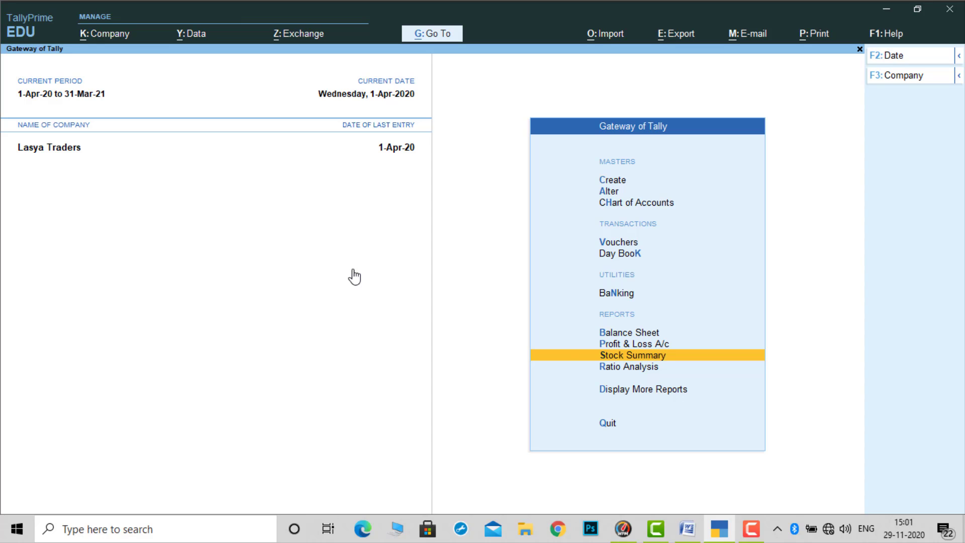
click(752, 537)
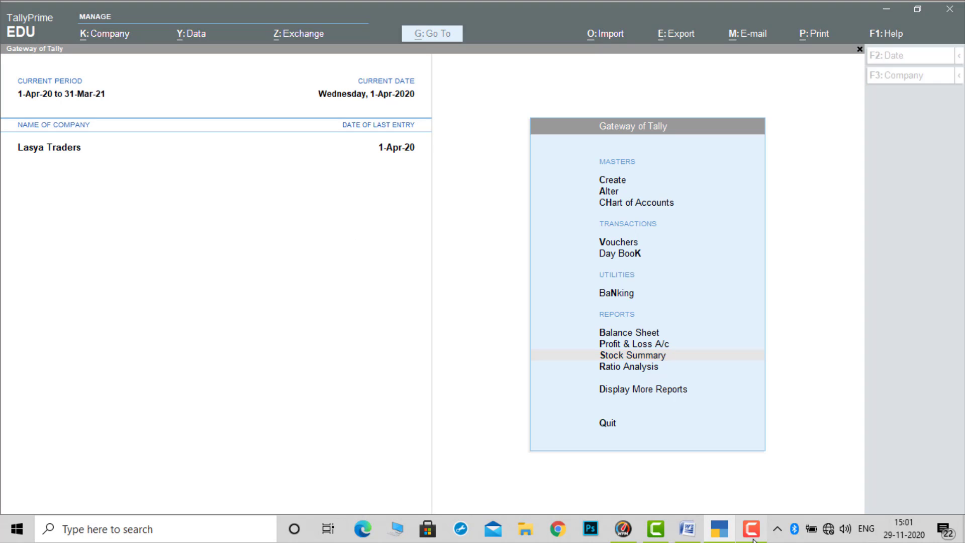
click(935, 465)
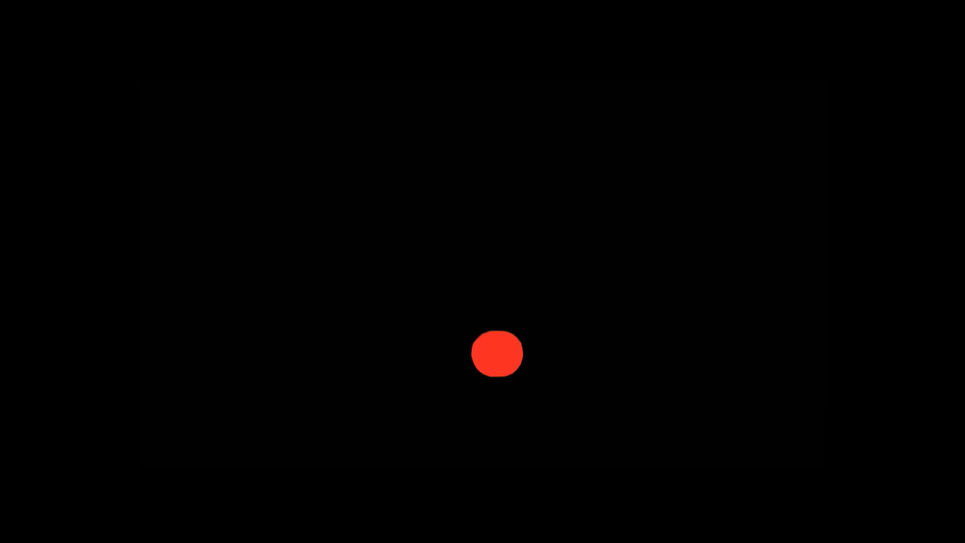